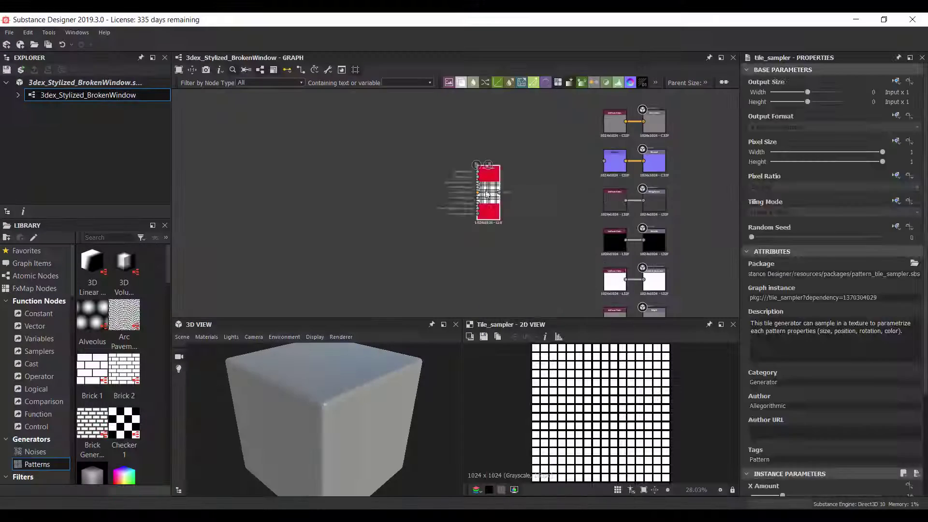
- Set up 3×2 square panes and feed them into a second Tile Sampler tiled 1×2
click(773, 430)
scroll(825, 373, down, 2)
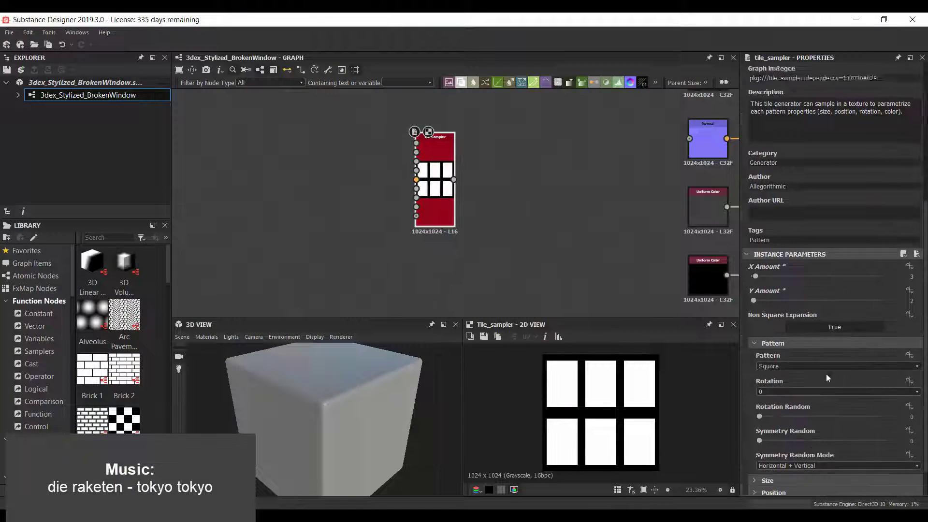
scroll(823, 390, down, 2)
middle_drag(596, 212, 534, 186)
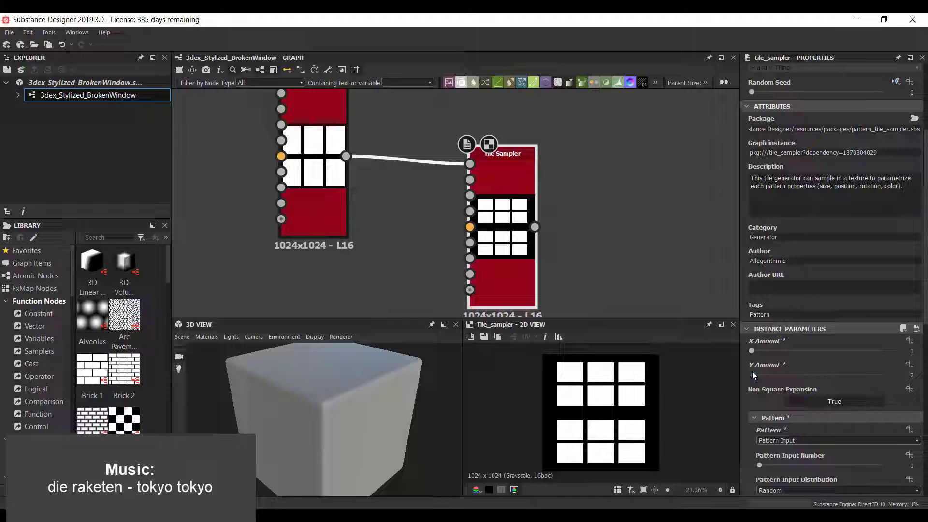
- Narrow the pane grid to Size X 0.44 and set its scale and Global Offset X to 0.23
scroll(825, 370, down, 8)
drag(765, 318, 772, 317)
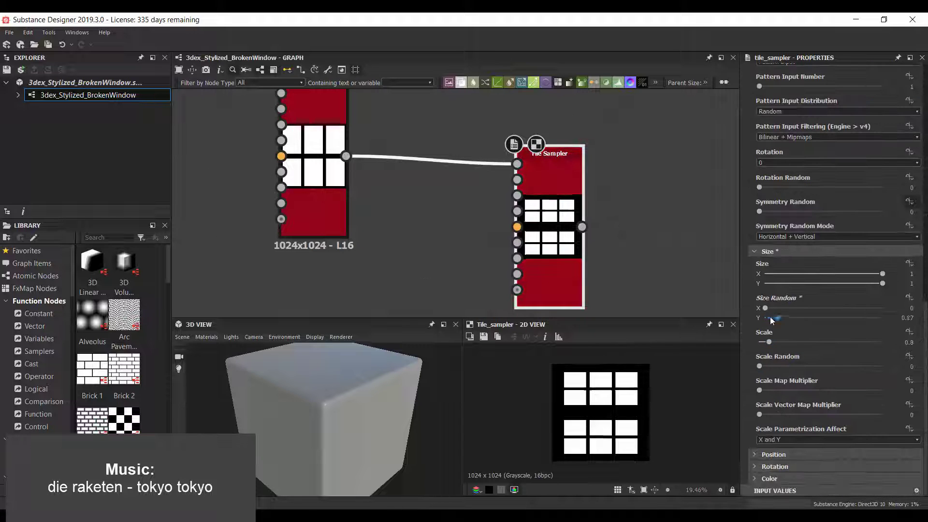
drag(845, 276, 821, 274)
scroll(605, 387, up, 4)
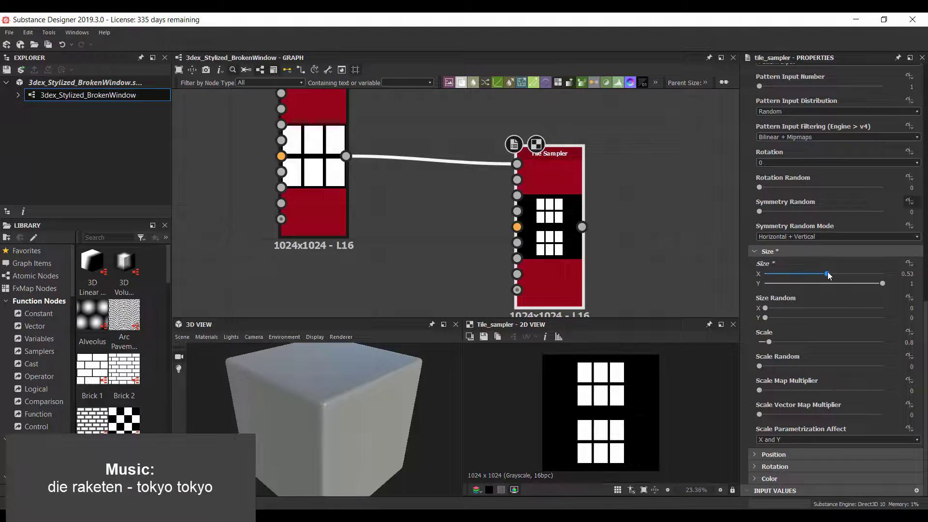
drag(770, 341, 771, 342)
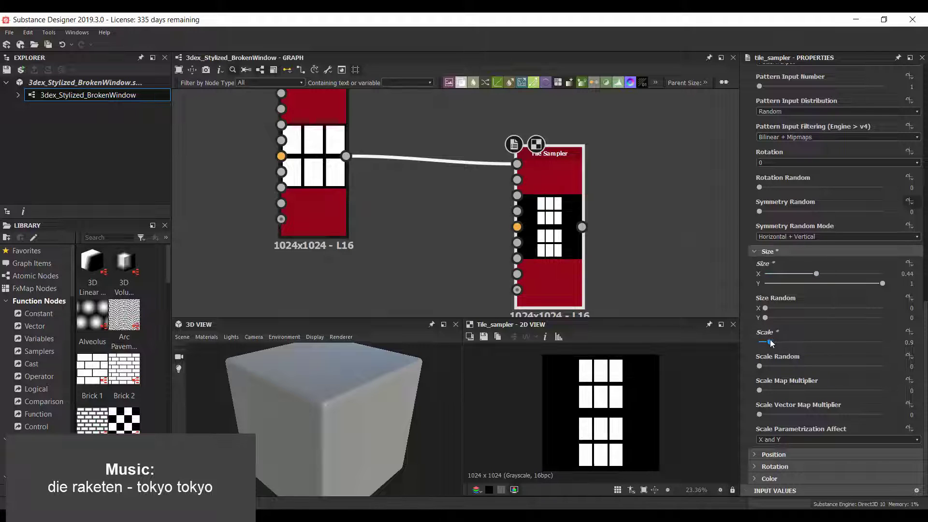
click(773, 454)
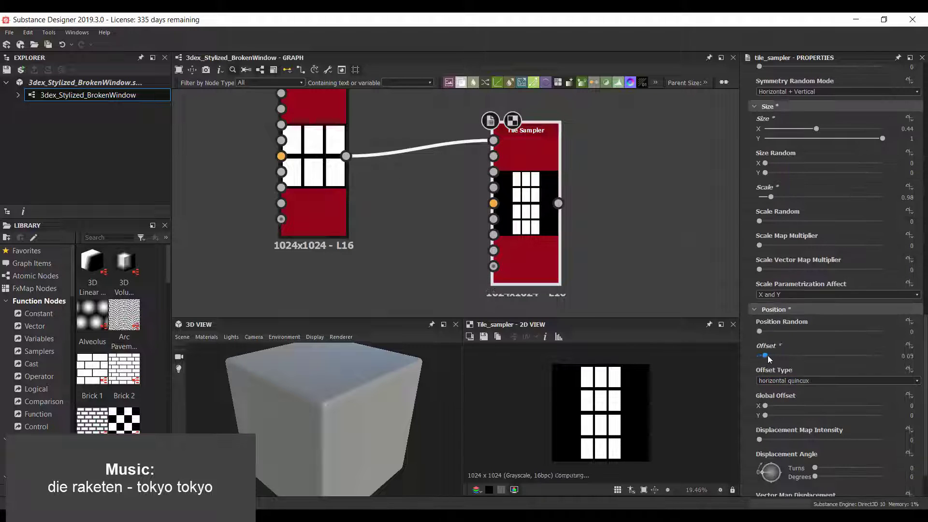
scroll(768, 411, down, 3)
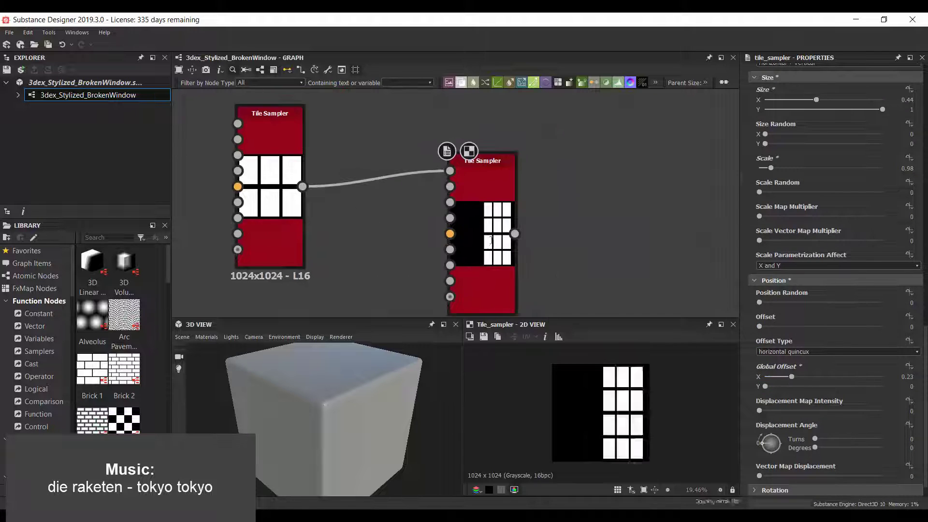
- Shrink the stacked Tile Sampler's scale to 0.94 and adjust its pane Size Y
click(481, 174)
drag(772, 386, 770, 387)
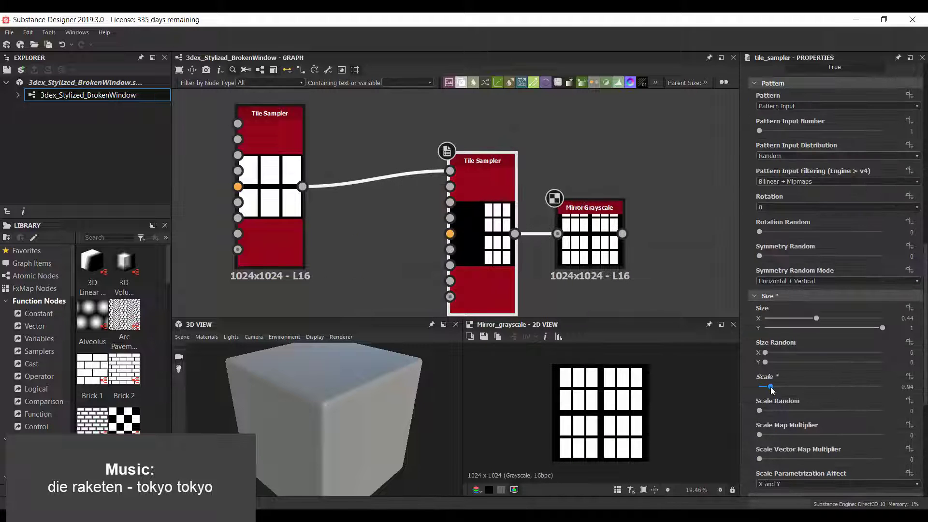
scroll(775, 313, down, 2)
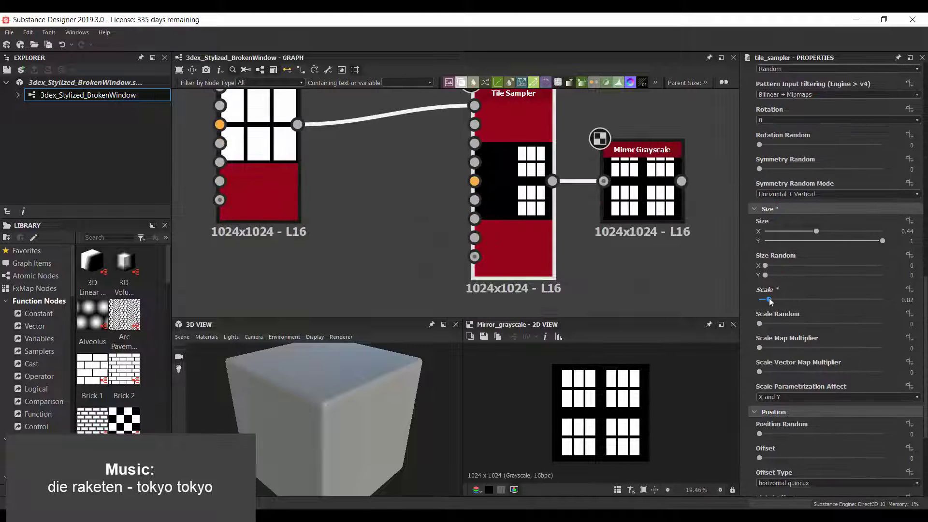
click(816, 232)
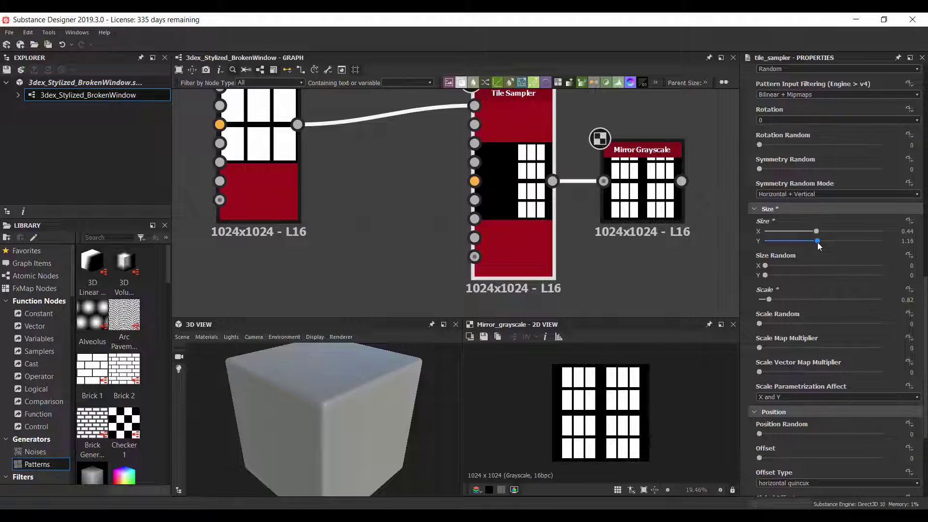
scroll(600, 213, down, 3)
middle_drag(704, 188, 569, 201)
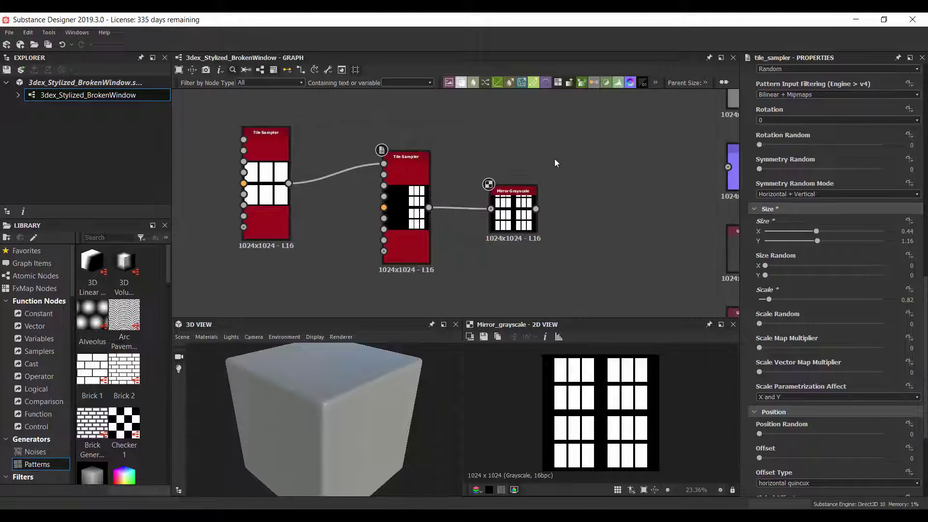
- Add an Invert Grayscale node after the mirror and set the Bevel distance
right_click(601, 141)
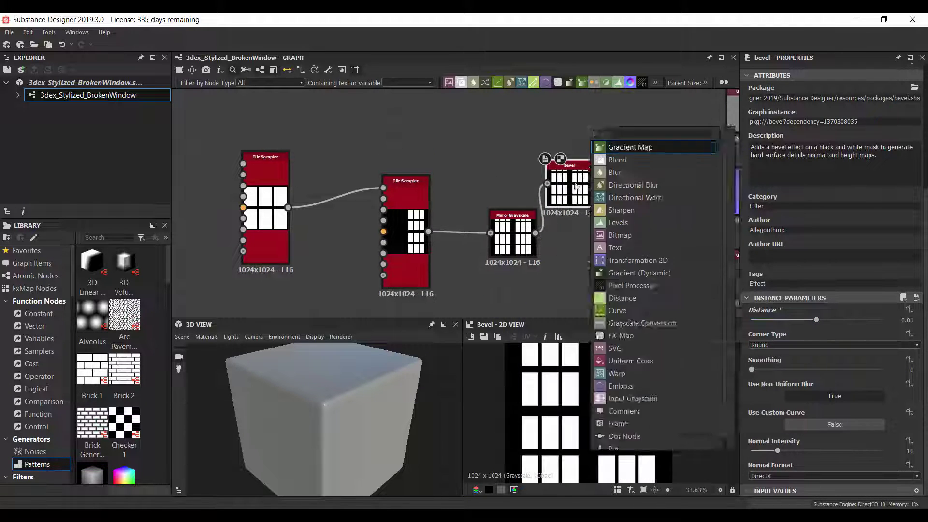
click(643, 311)
click(598, 134)
drag(838, 414, 820, 414)
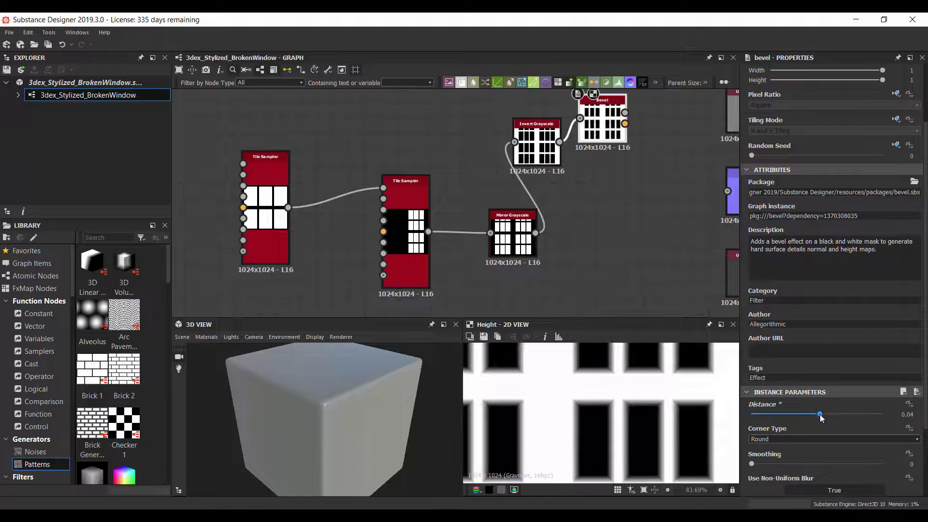
scroll(628, 411, down, 3)
scroll(555, 245, down, 2)
scroll(503, 237, down, 2)
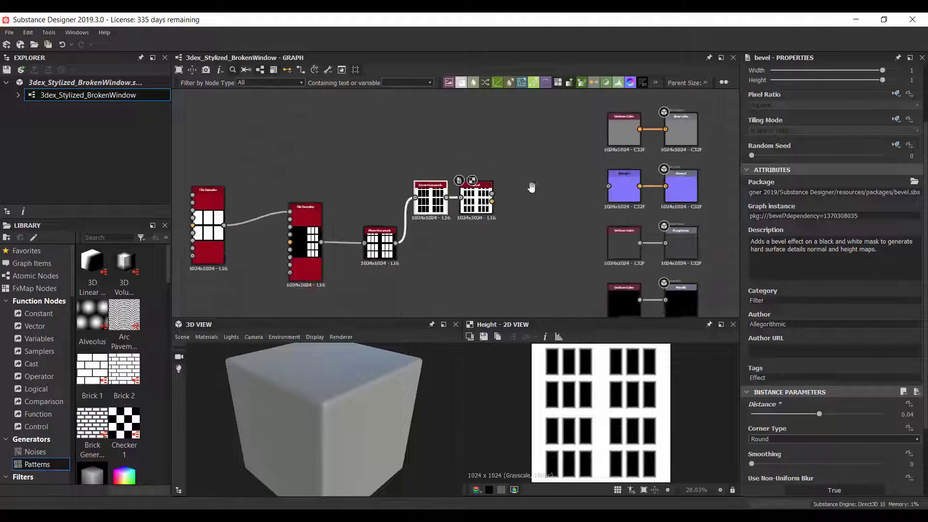
scroll(532, 187, up, 3)
- Wire the Bevel into the Normal output and raise its distance to 0.02
drag(461, 207, 629, 196)
double_click(651, 198)
scroll(372, 396, up, 3)
click(439, 212)
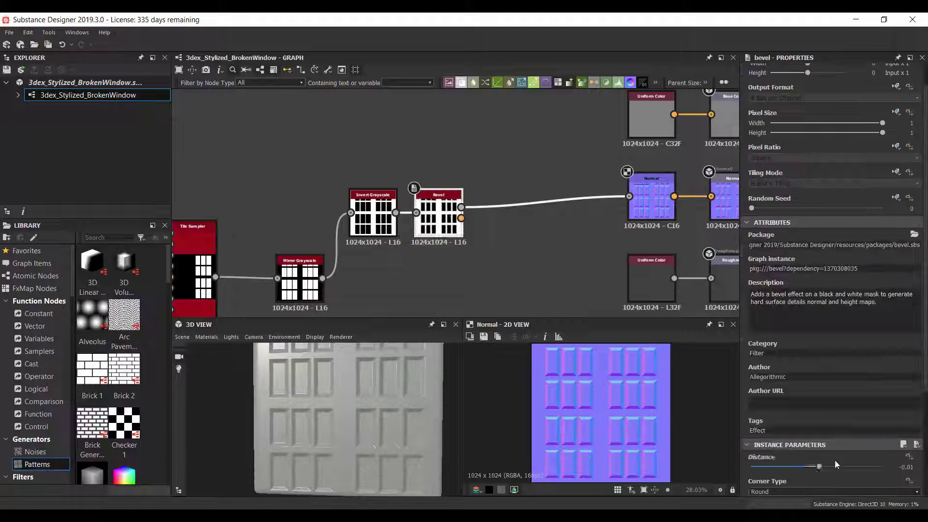
double_click(439, 212)
drag(817, 467, 817, 466)
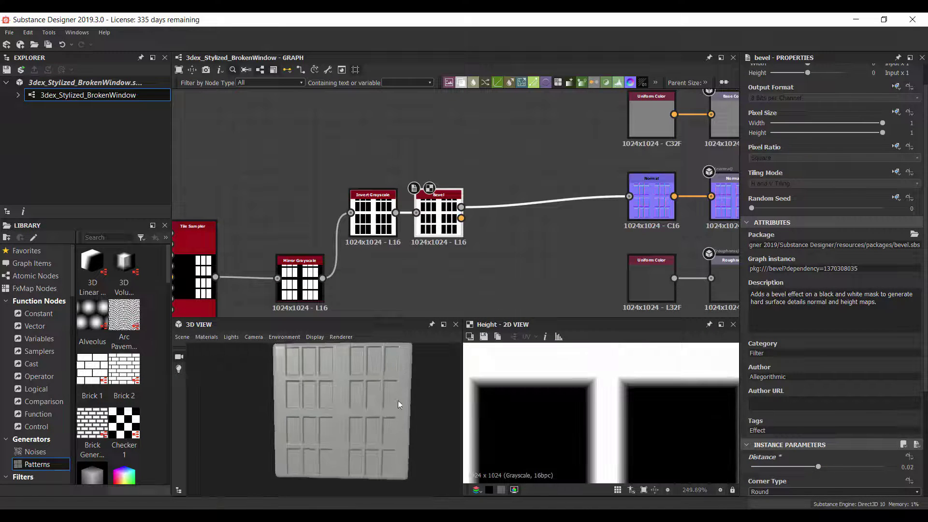
- Set the stacked Tile Sampler's Size Y to 1.07 and Global Offset Y to 0.01
middle_drag(339, 270, 488, 222)
click(311, 241)
scroll(821, 290, down, 5)
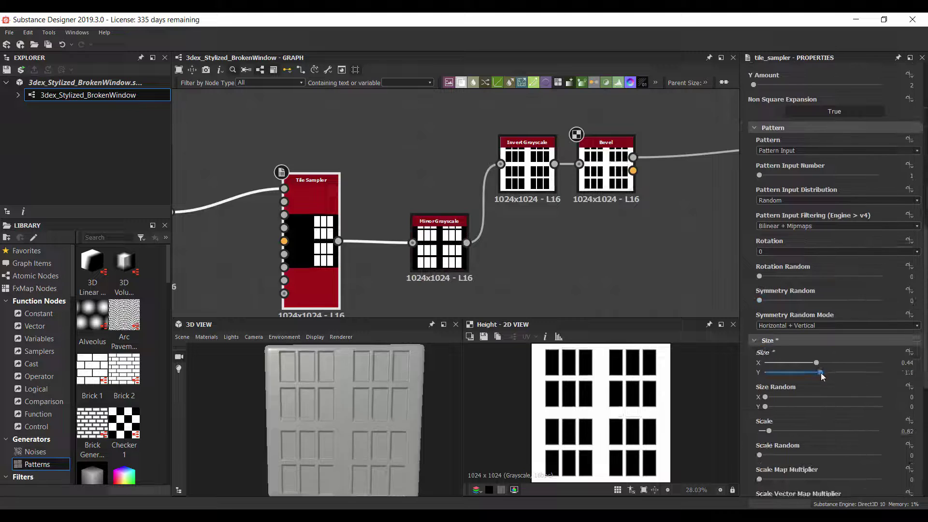
scroll(788, 398, down, 5)
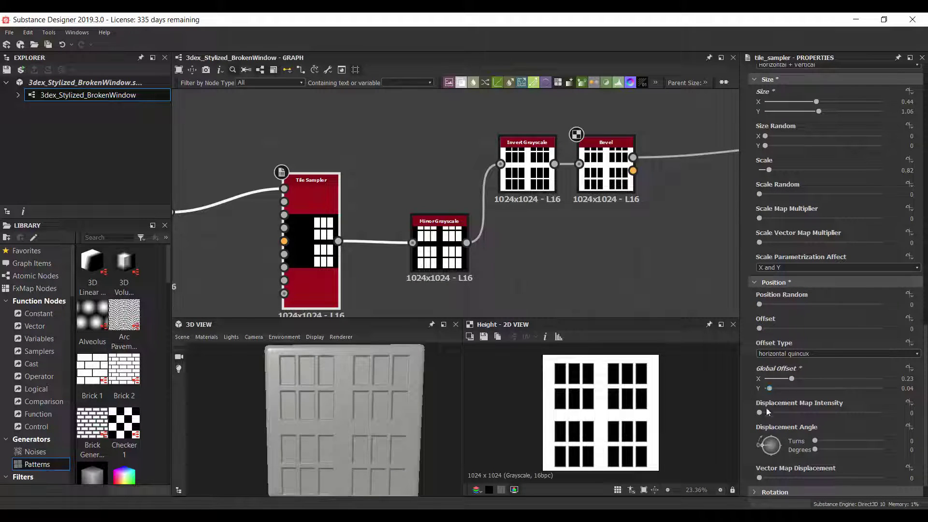
key(f)
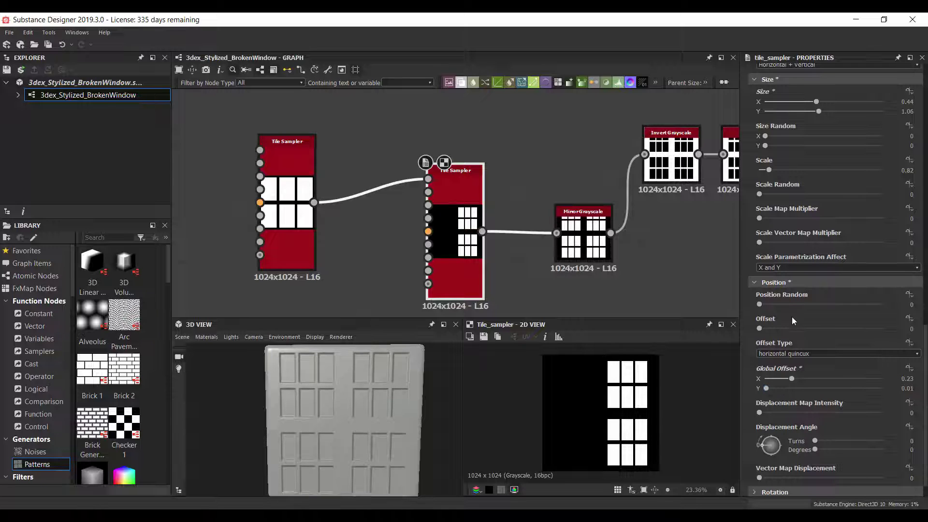
scroll(791, 317, up, 2)
drag(824, 232, 820, 232)
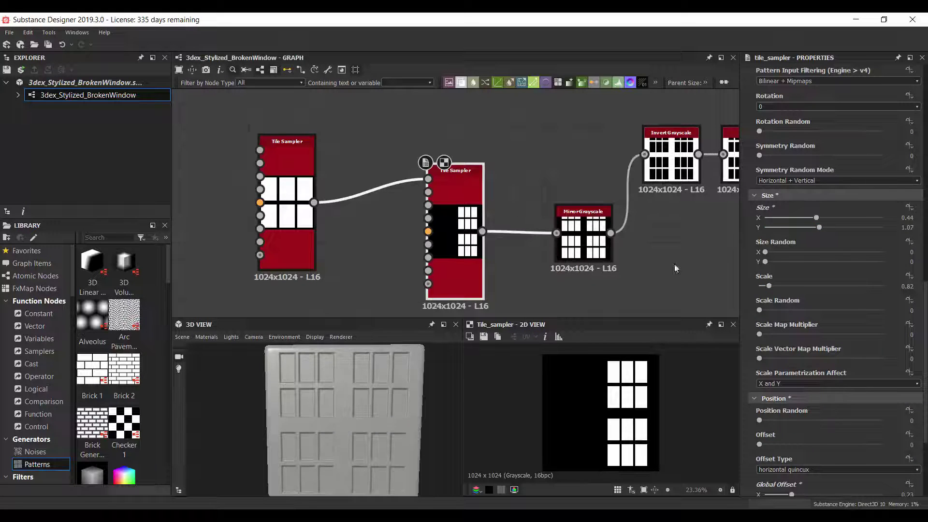
mouse_move(584, 241)
mouse_down()
mouse_move(410, 243)
mouse_move(516, 169)
mouse_up()
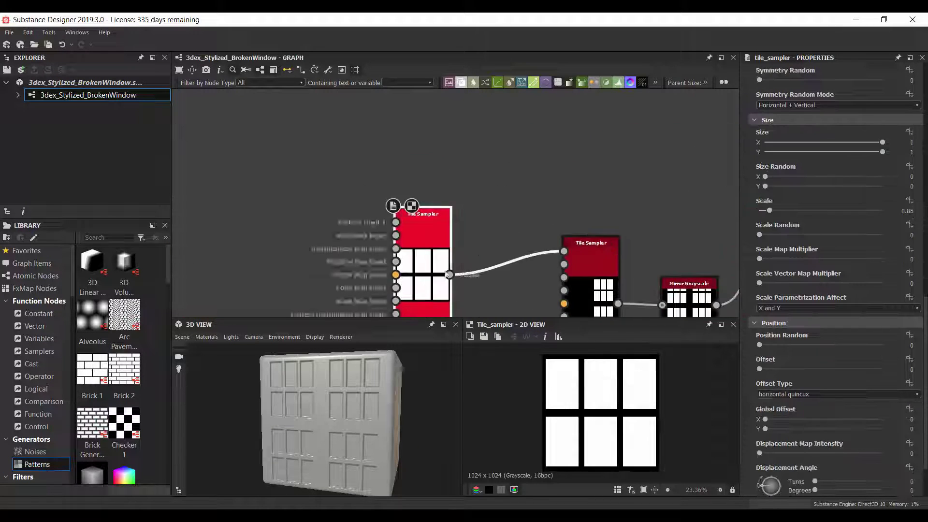
- Move the copied Tile Sampler aside and narrow it into a single 0.15-wide vertical bar
click(671, 281)
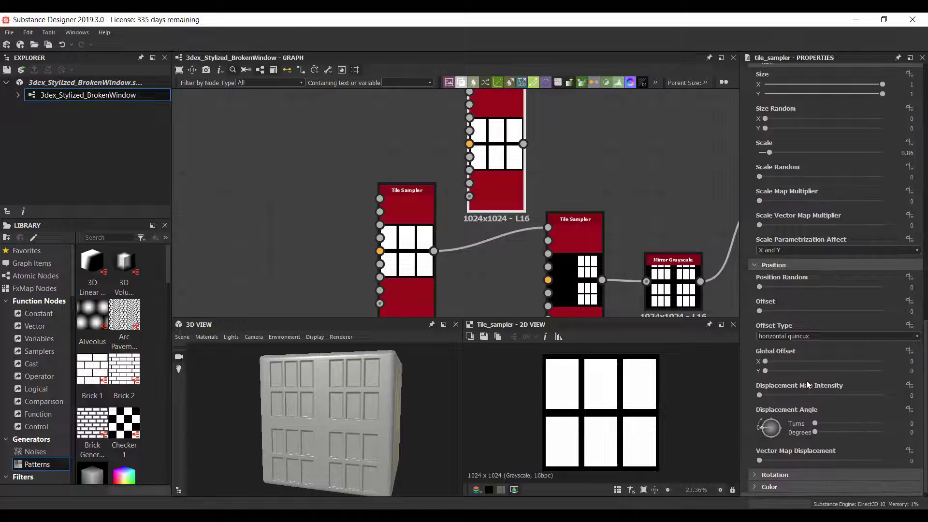
mouse_move(672, 281)
middle_down()
mouse_move(485, 155)
mouse_move(548, 229)
middle_up()
click(441, 135)
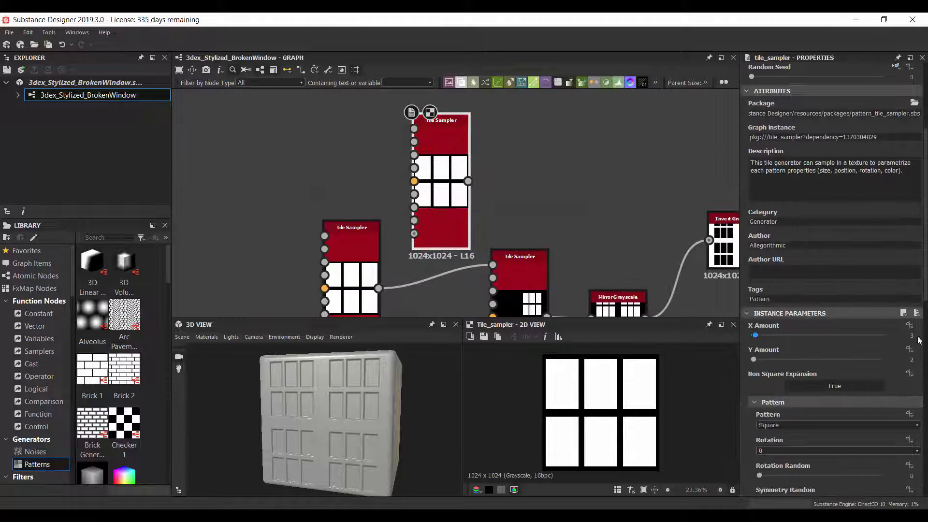
drag(441, 135, 556, 118)
scroll(465, 265, down, 1)
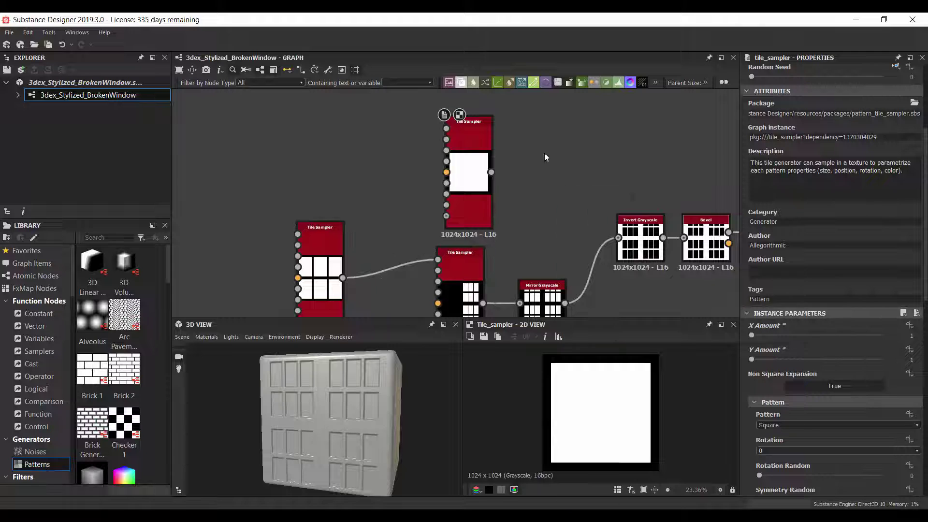
scroll(880, 311, down, 5)
drag(728, 243, 628, 167)
- Insert a Histogram Range node between the Bevel and the Normal output
click(643, 290)
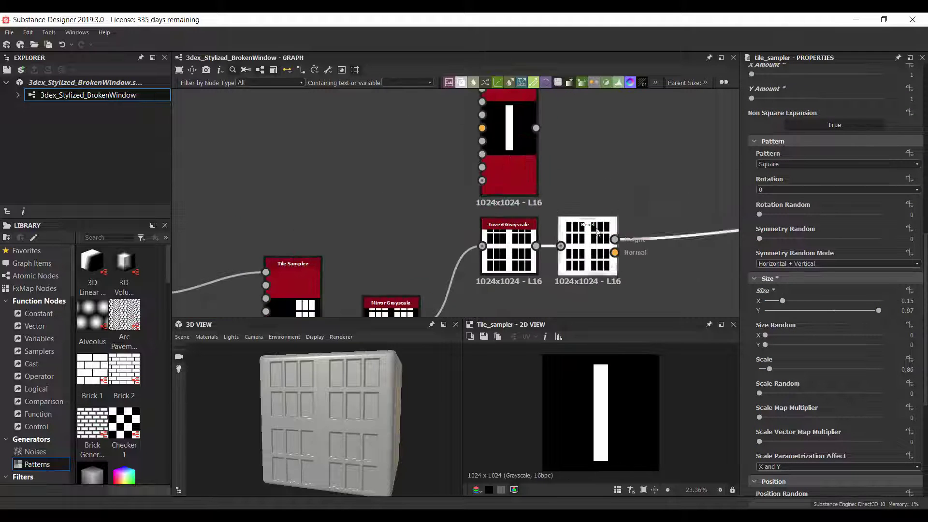
middle_drag(682, 262, 514, 262)
scroll(478, 175, up, 1)
drag(344, 145, 483, 155)
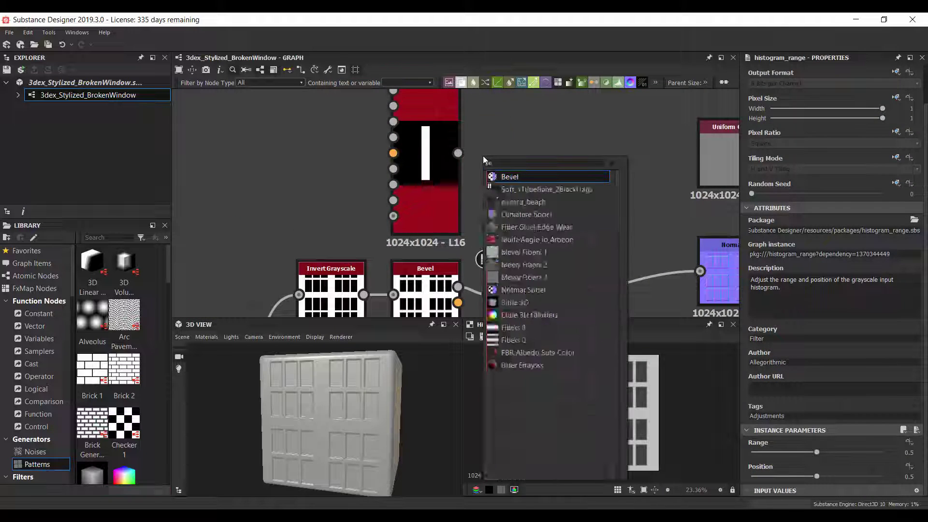
- Bevel the bar and blend it into the window mask using Max (Lighten)
click(503, 176)
drag(849, 452, 820, 454)
scroll(531, 218, down, 2)
drag(582, 276, 626, 225)
click(643, 251)
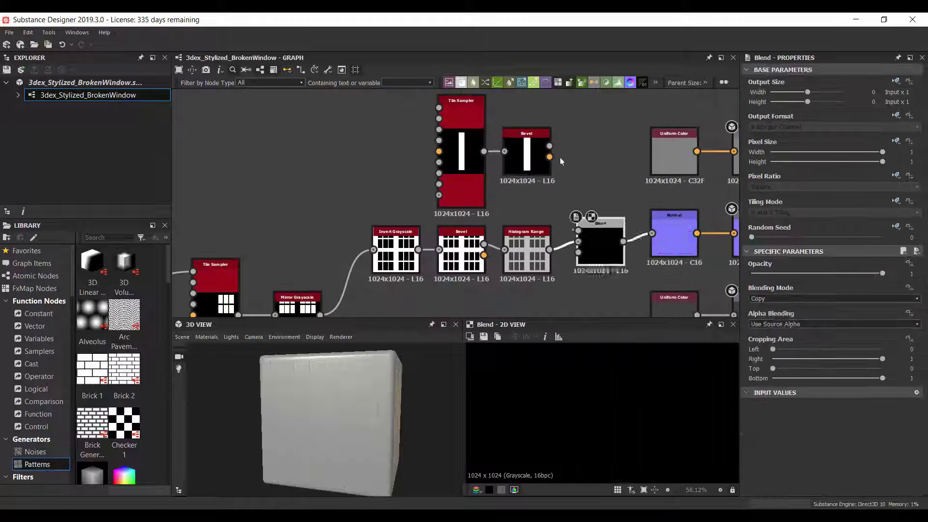
drag(550, 145, 578, 230)
click(821, 298)
click(775, 314)
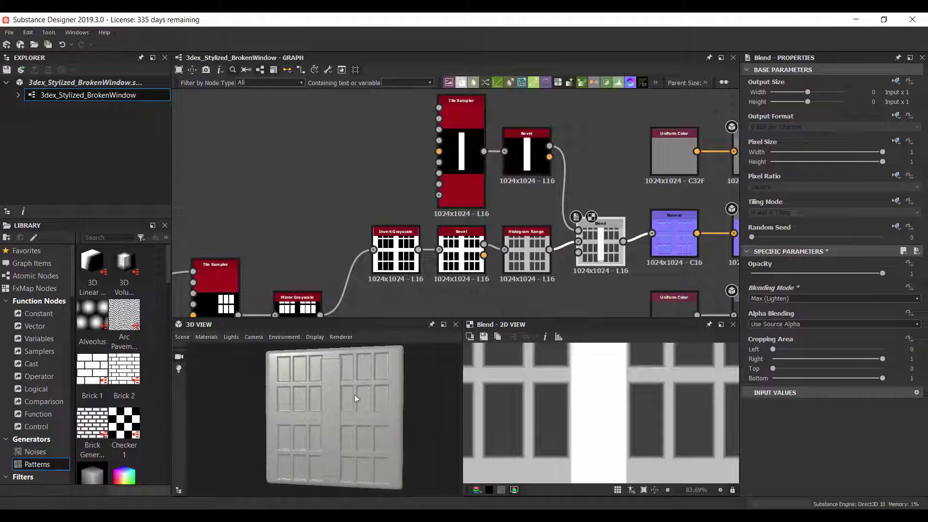
- Set the bar's height to 1.2, narrow it to about 0.12, and select the HBAO node
click(461, 111)
text(.2)
key(Return)
drag(783, 345, 779, 346)
scroll(353, 389, up, 3)
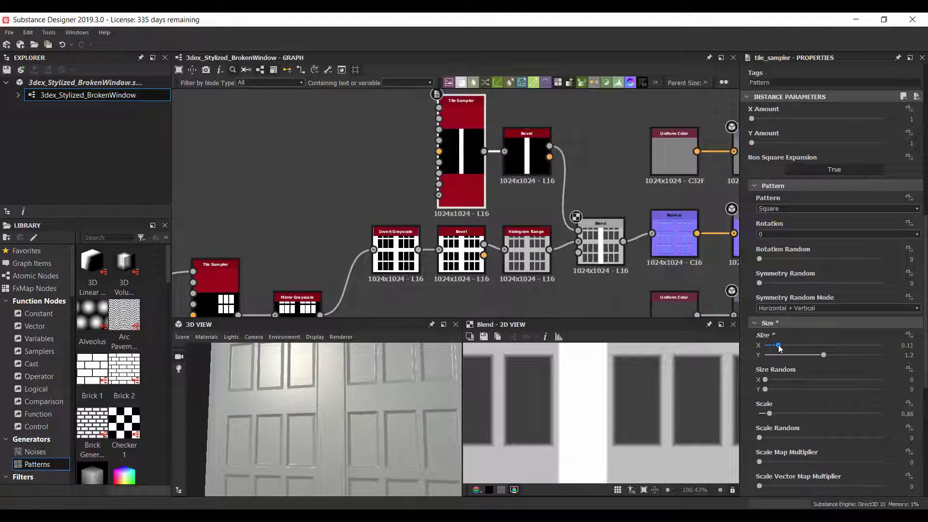
scroll(570, 220, down, 3)
click(559, 201)
- Set the bar's Bevel to distance 0.07, smoothing 0.86, and the Blend opacity to 0.56
scroll(536, 192, up, 3)
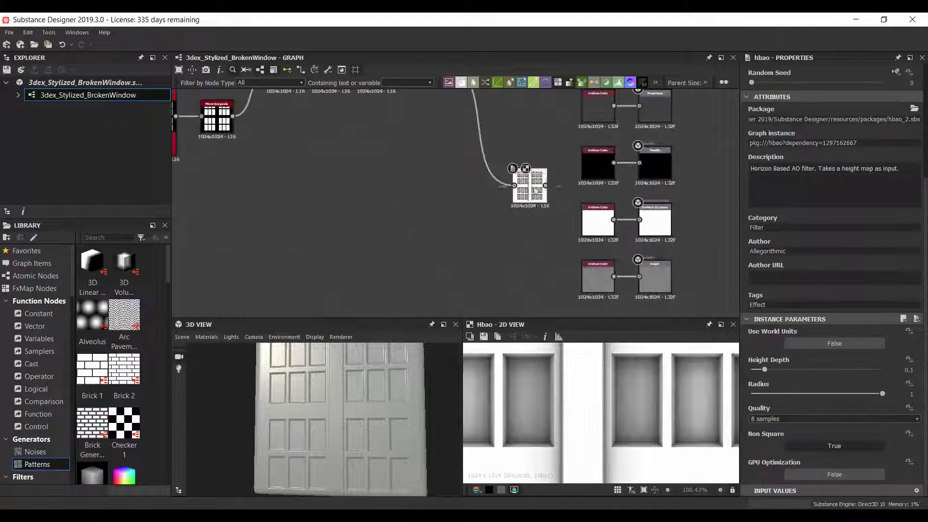
scroll(535, 192, down, 2)
middle_drag(536, 192, 604, 227)
scroll(497, 145, down, 2)
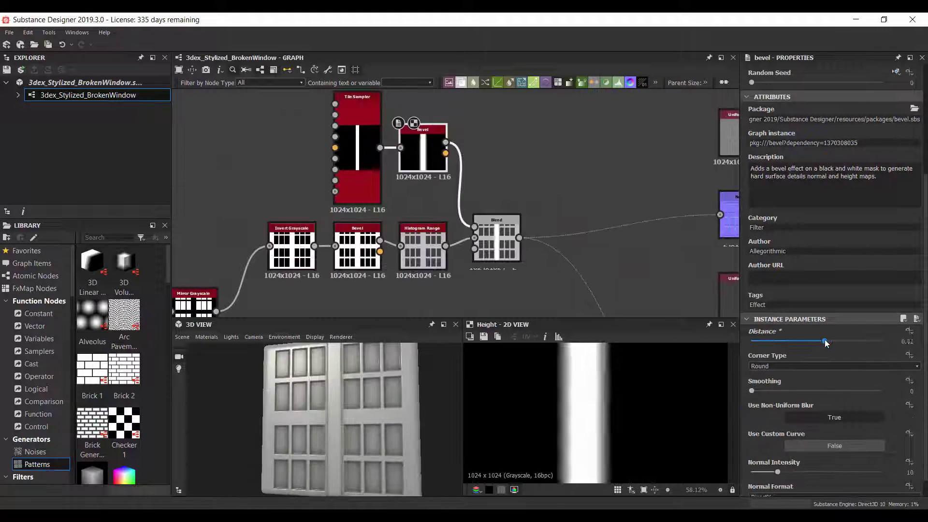
drag(826, 343, 817, 341)
scroll(643, 379, up, 3)
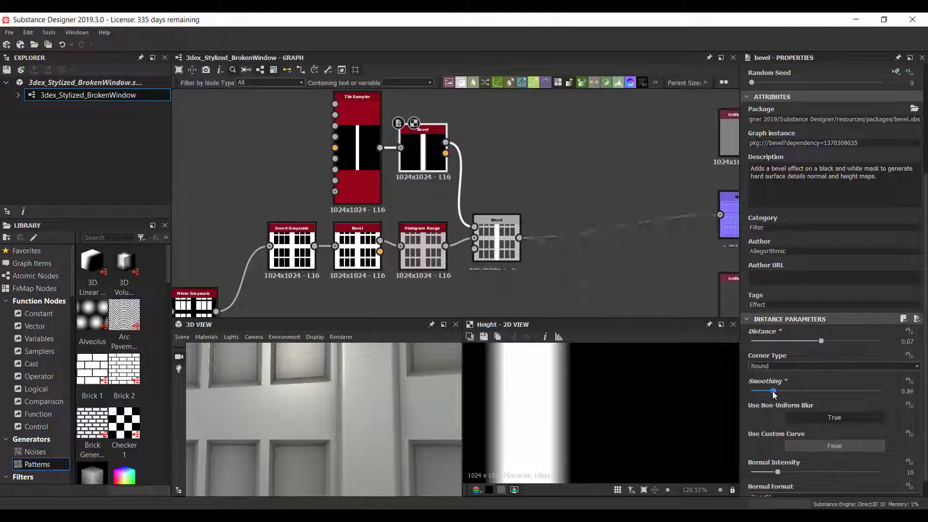
click(496, 242)
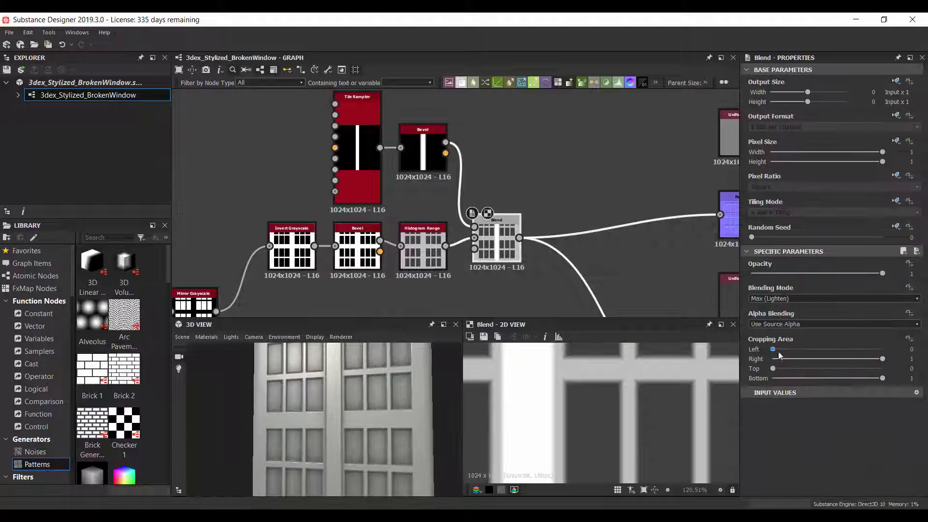
middle_drag(519, 131, 557, 155)
- Add a Mirror Grayscale node after the Bevel, mirroring on the X axis
drag(489, 176, 540, 172)
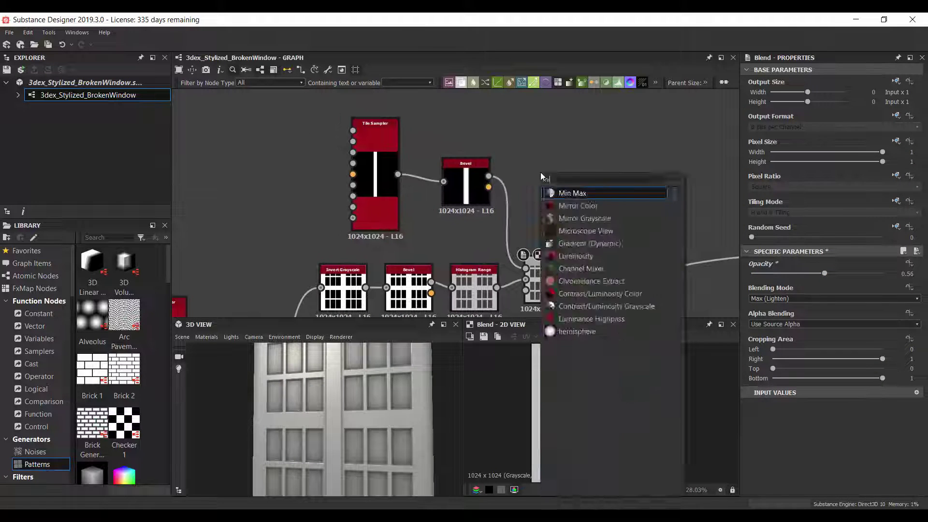
click(561, 191)
scroll(869, 426, down, 2)
drag(817, 448, 849, 448)
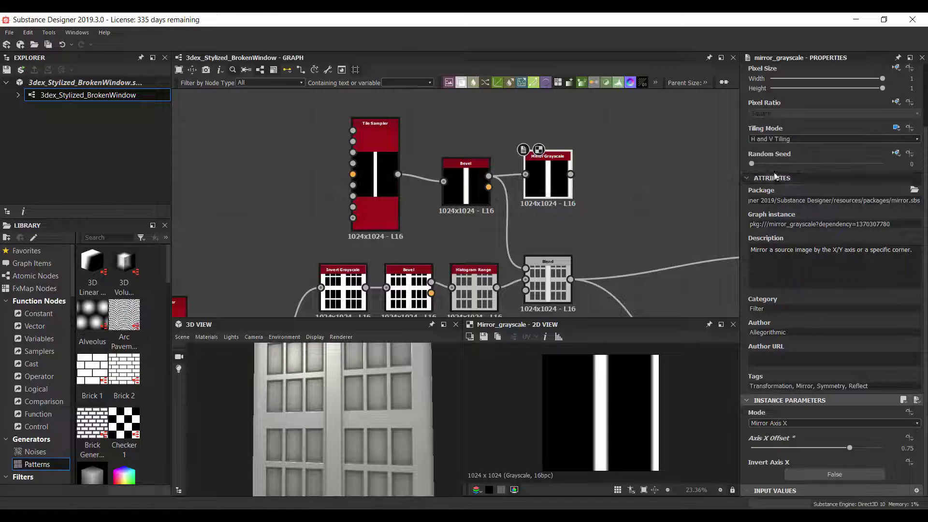
click(790, 448)
click(785, 485)
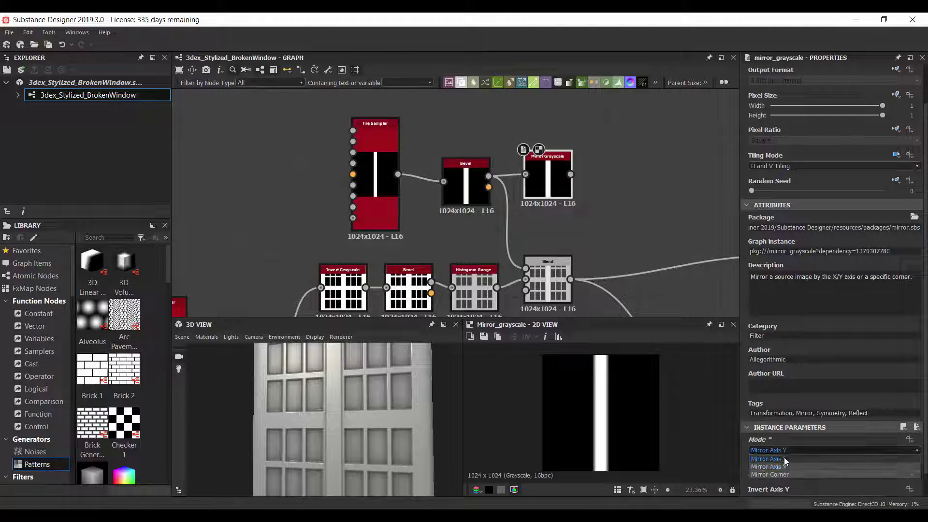
click(784, 459)
- Duplicate the mirror and flip its X axis to repeat the vertical bars
key(space)
click(633, 338)
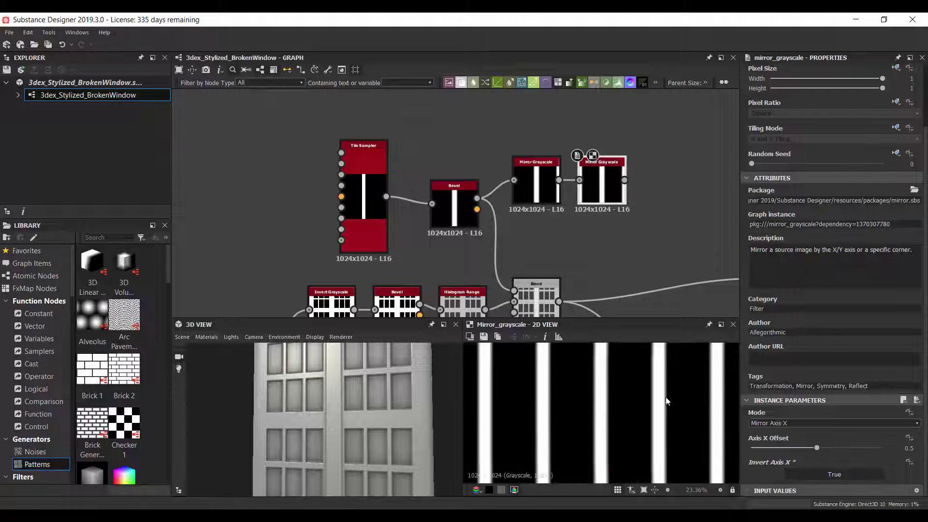
scroll(665, 400, down, 2)
scroll(483, 241, down, 1)
drag(338, 416, 391, 415)
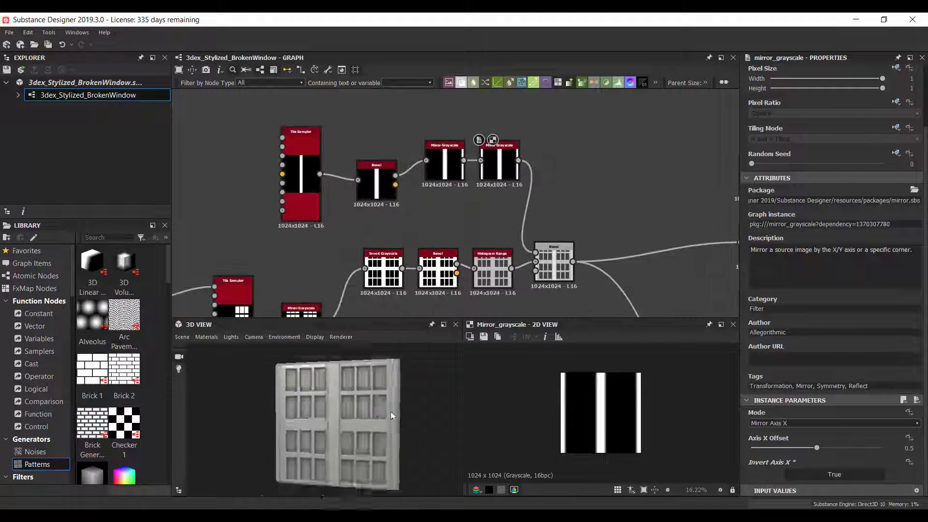
scroll(488, 152, up, 4)
click(386, 193)
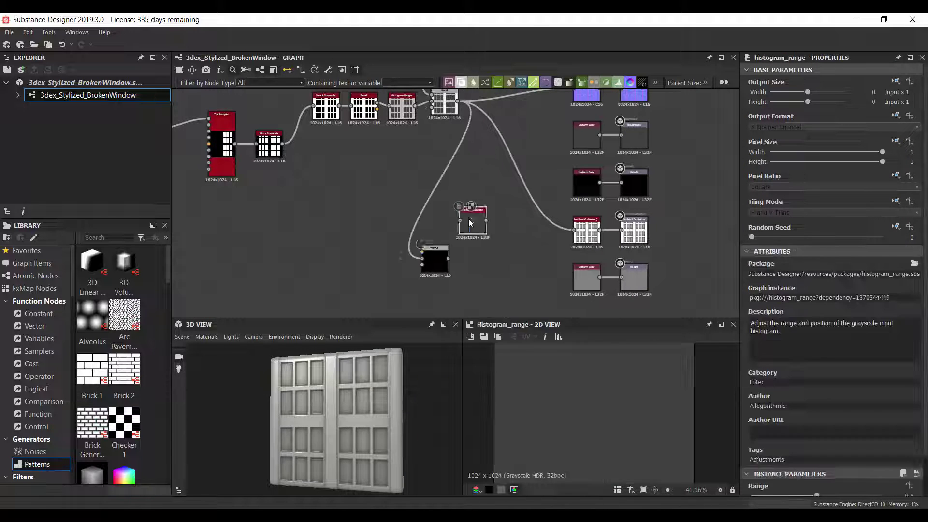
- Wire the Histogram Range into Height and set the 3D preview height scale to 7.79
mouse_move(469, 218)
mouse_down()
mouse_move(591, 292)
mouse_move(569, 292)
mouse_up()
click(207, 337)
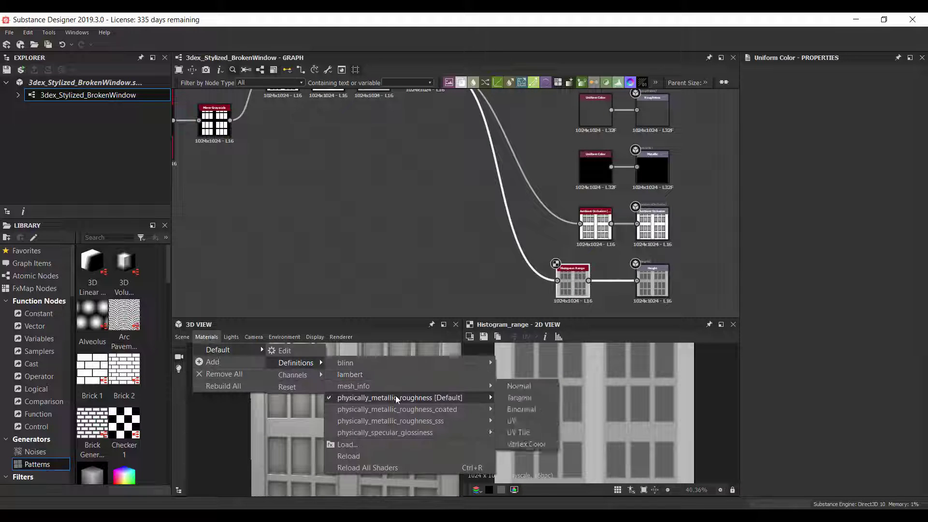
click(395, 396)
drag(839, 169, 850, 169)
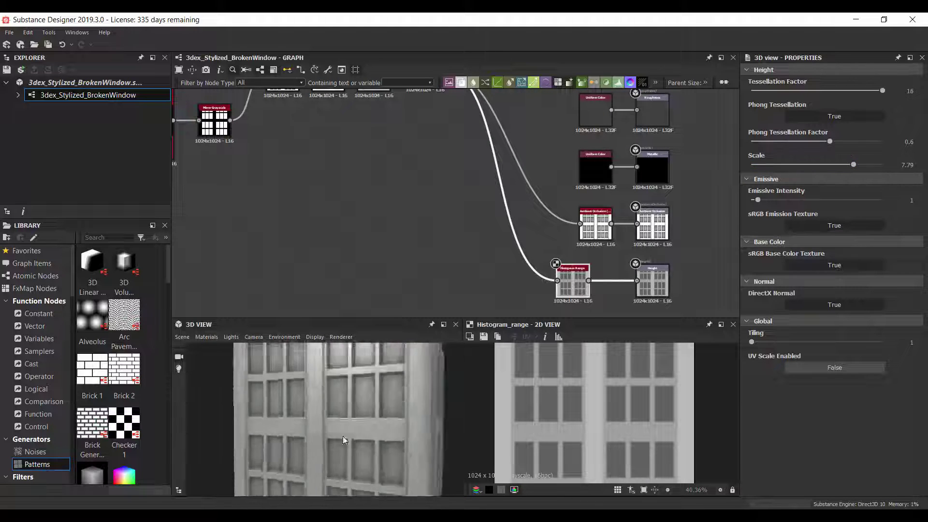
mouse_move(386, 412)
mouse_down()
mouse_move(340, 418)
mouse_move(361, 419)
mouse_up()
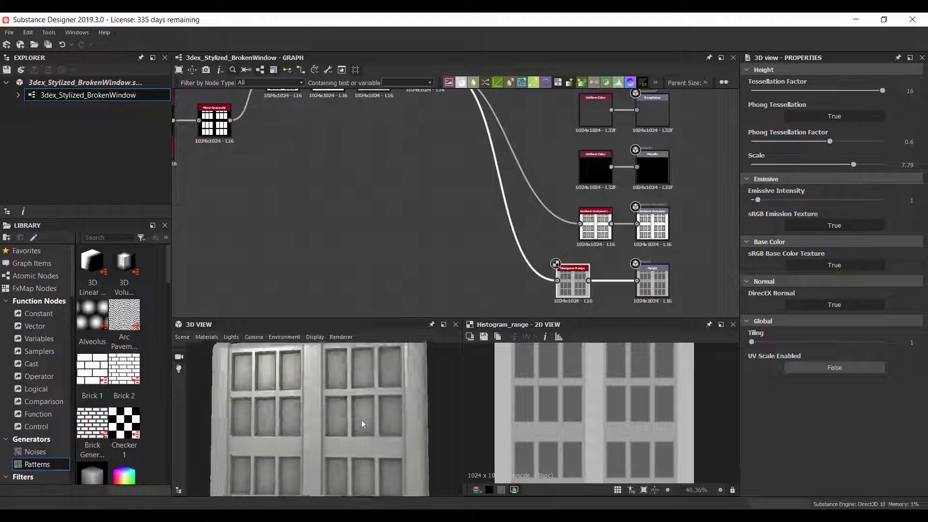
scroll(514, 196, down, 3)
scroll(358, 138, up, 2)
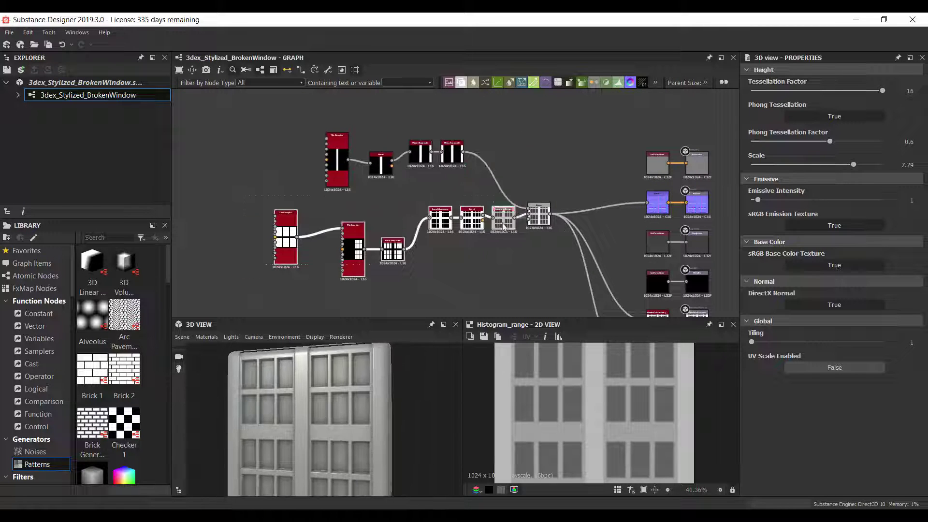
- Add a Cells 4 noise feeding a Histogram Scan beside the pane Tile Sampler
click(251, 232)
middle_drag(340, 229, 437, 194)
click(57, 411)
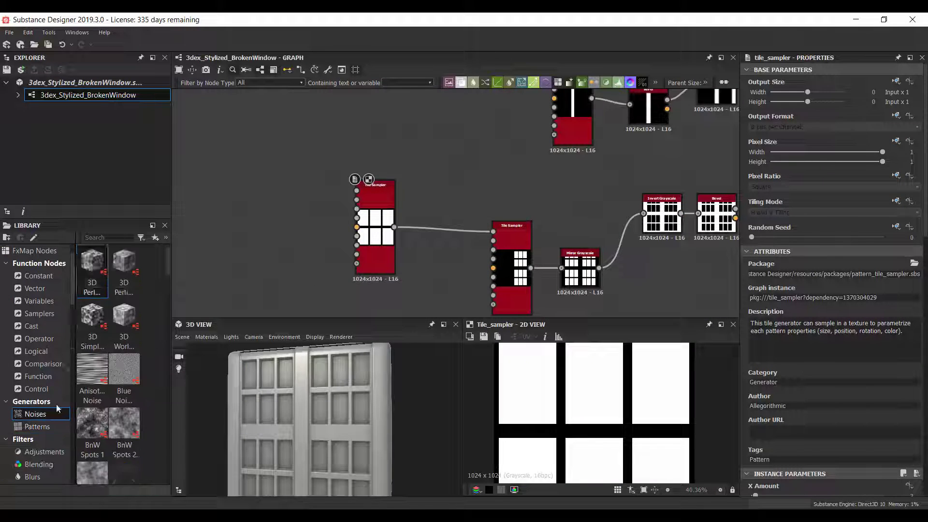
scroll(116, 338, down, 3)
drag(93, 382, 471, 145)
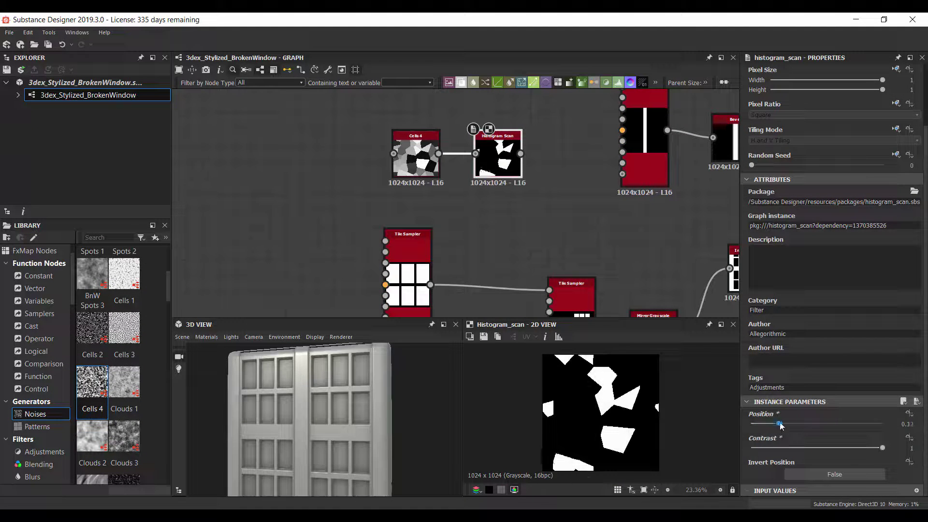
middle_drag(425, 307, 423, 276)
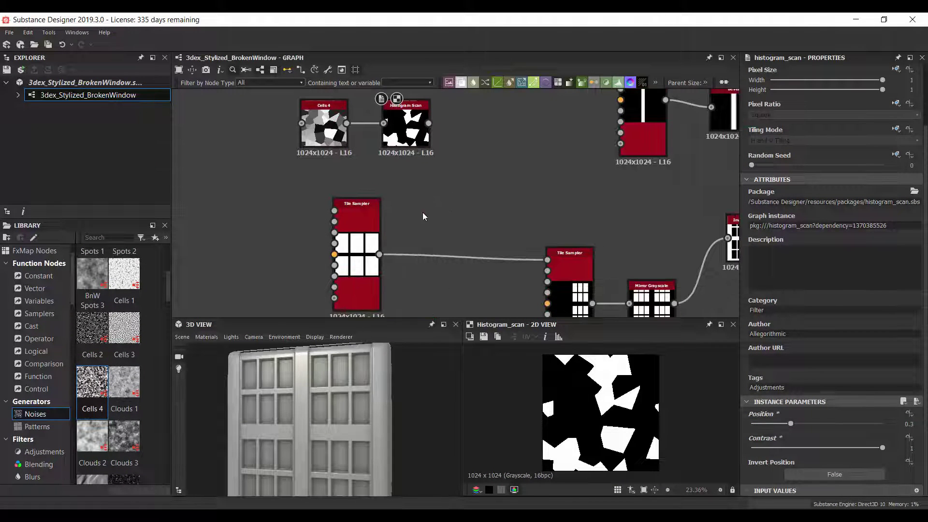
- Subtract the noise from the pane grid via a Blend at opacity 1, with Cells scale 7
key(b)
click(788, 334)
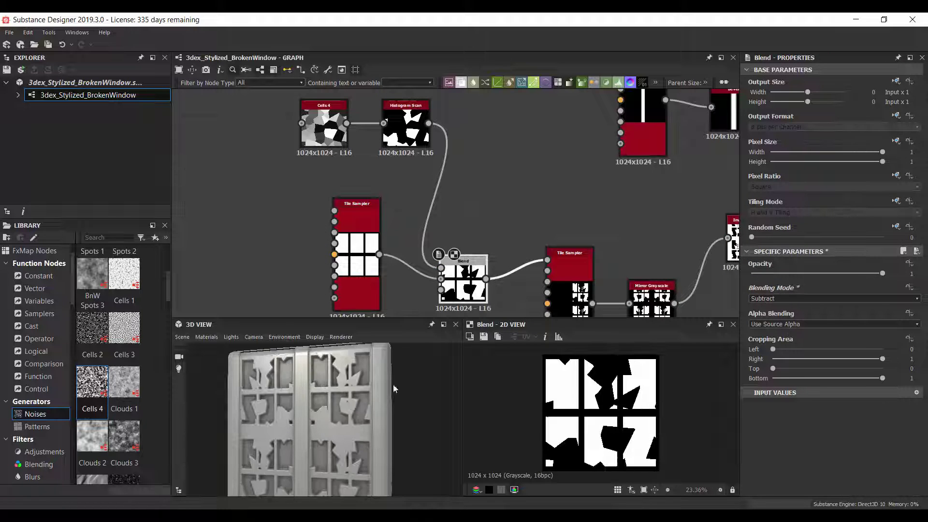
drag(808, 274, 915, 275)
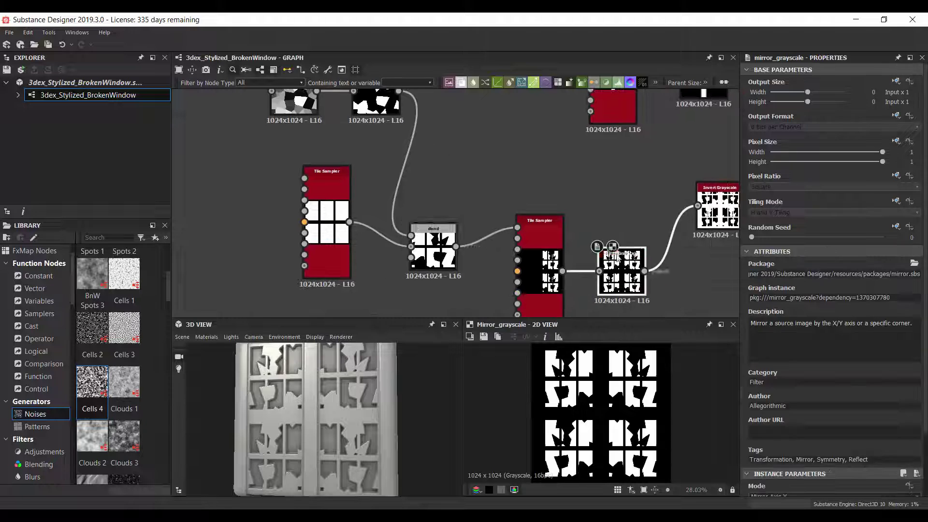
click(306, 145)
scroll(831, 338, down, 5)
drag(753, 438, 755, 438)
scroll(387, 413, up, 3)
scroll(490, 236, down, 2)
scroll(491, 237, up, 2)
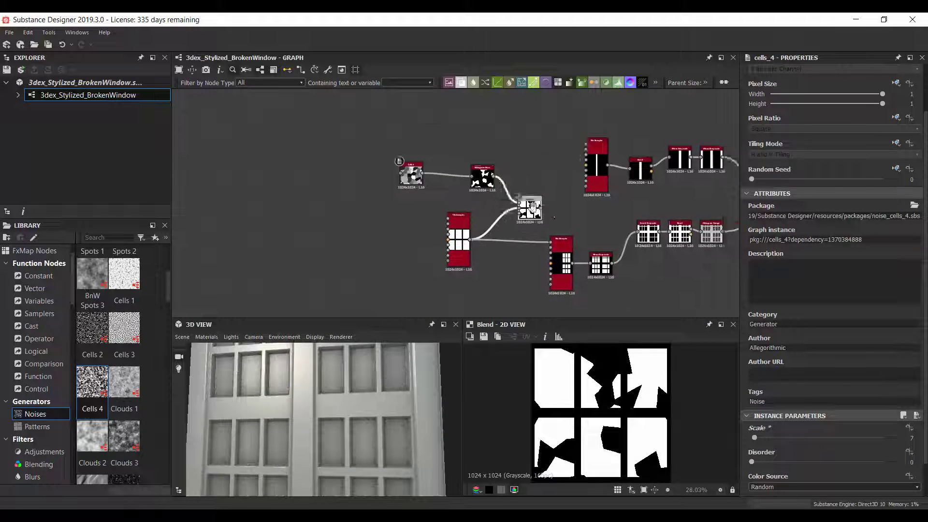
- Preview the Bevel result in the 2D view
middle_drag(643, 232, 483, 232)
scroll(483, 232, up, 2)
double_click(519, 235)
scroll(520, 236, up, 1)
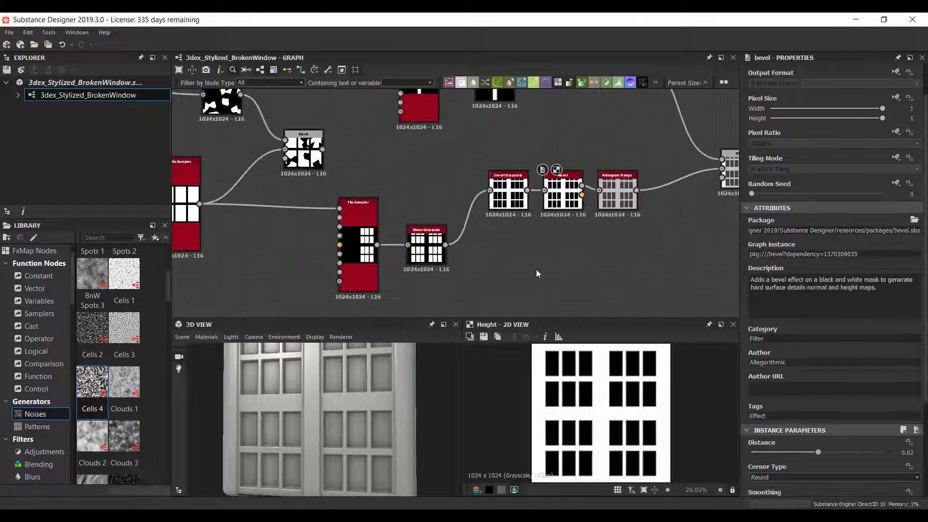
key(space)
- Add a Flood Fill fed by the pane mask, followed by Flood Fill to Random Grayscale
click(31, 426)
drag(135, 337, 532, 271)
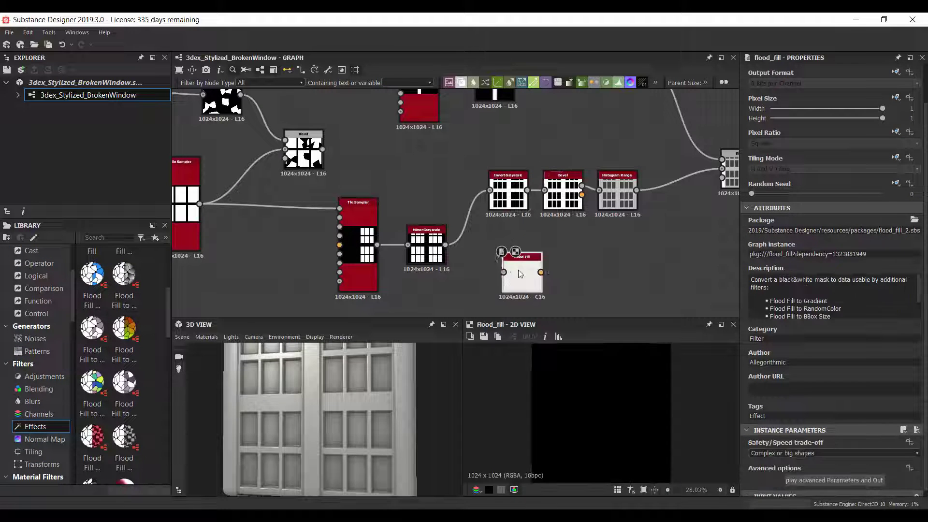
drag(526, 190, 517, 272)
double_click(507, 193)
double_click(524, 270)
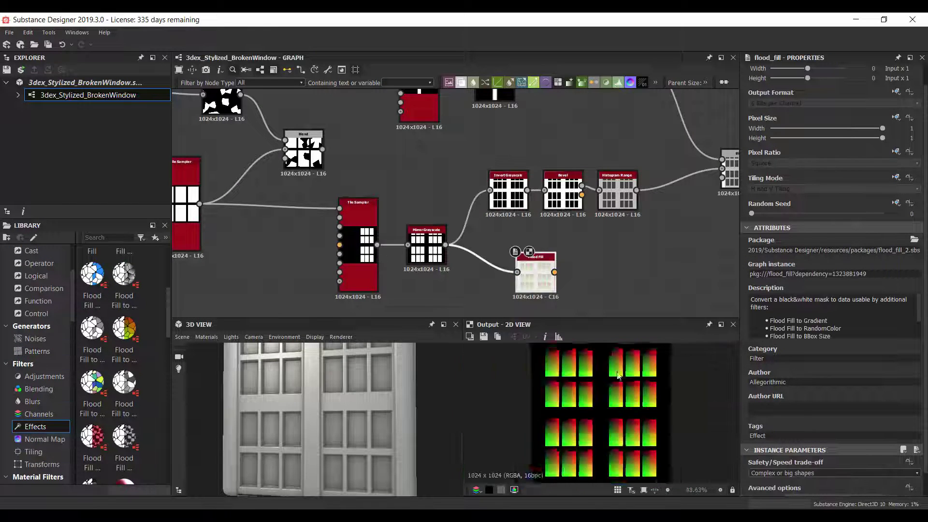
key(space)
text(floo)
click(678, 319)
- Add a Non Uniform Directional Warp driven by the random grayscale, angle about -194 degrees
scroll(513, 266, down, 2)
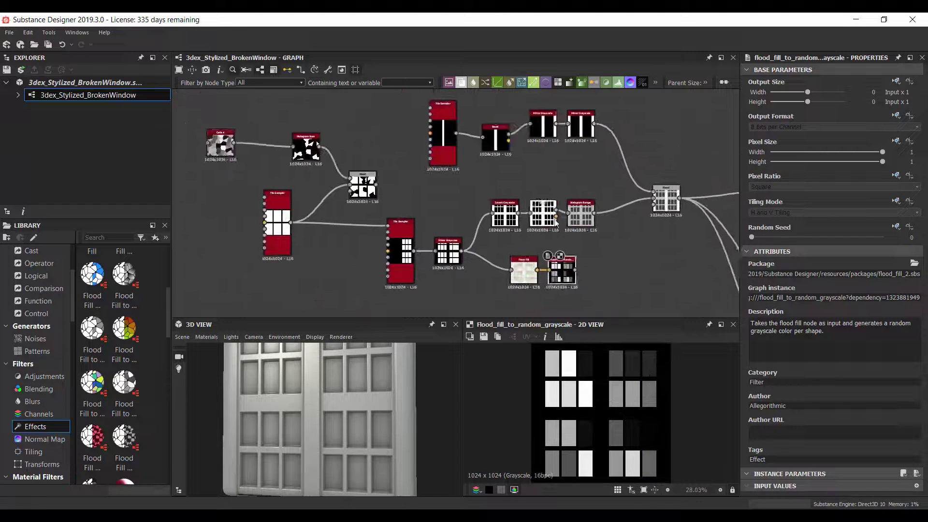
key(space)
text(war)
click(699, 305)
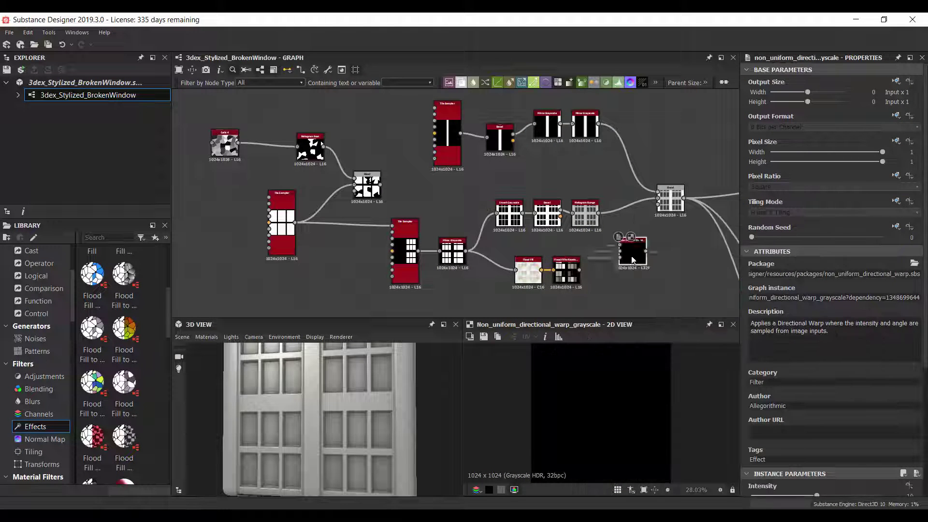
scroll(623, 257, up, 3)
mouse_move(325, 146)
mouse_down()
mouse_move(610, 240)
mouse_move(609, 252)
mouse_up()
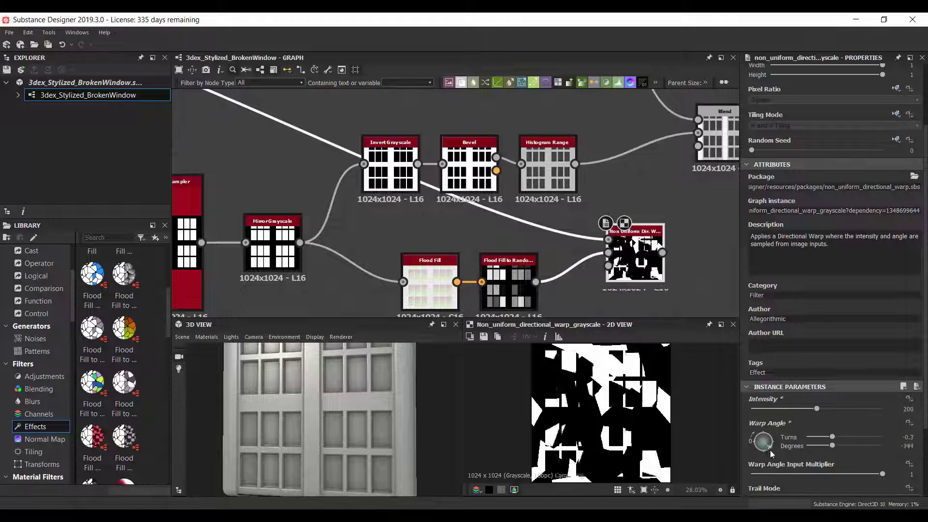
scroll(812, 421, down, 1)
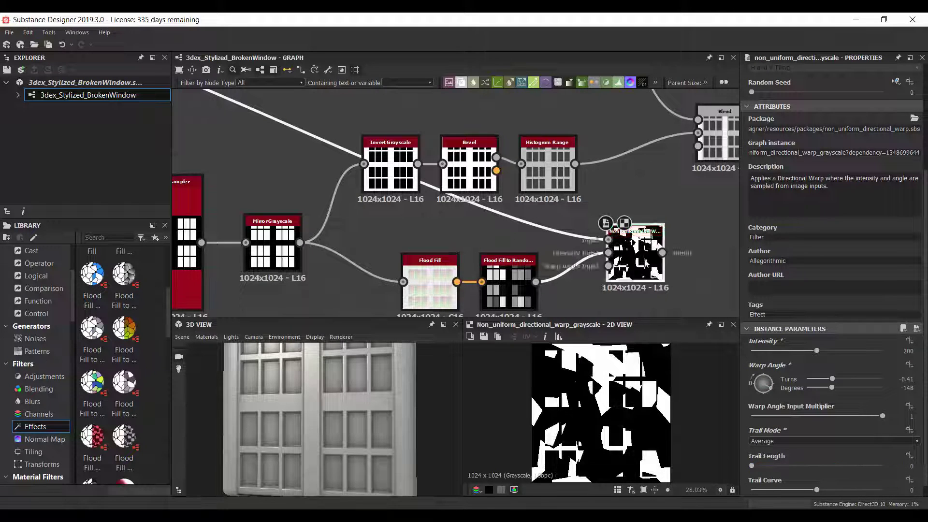
drag(771, 380, 772, 384)
- Add a Blend after the warp and resize the Cells 4 shards
middle_drag(647, 208, 589, 199)
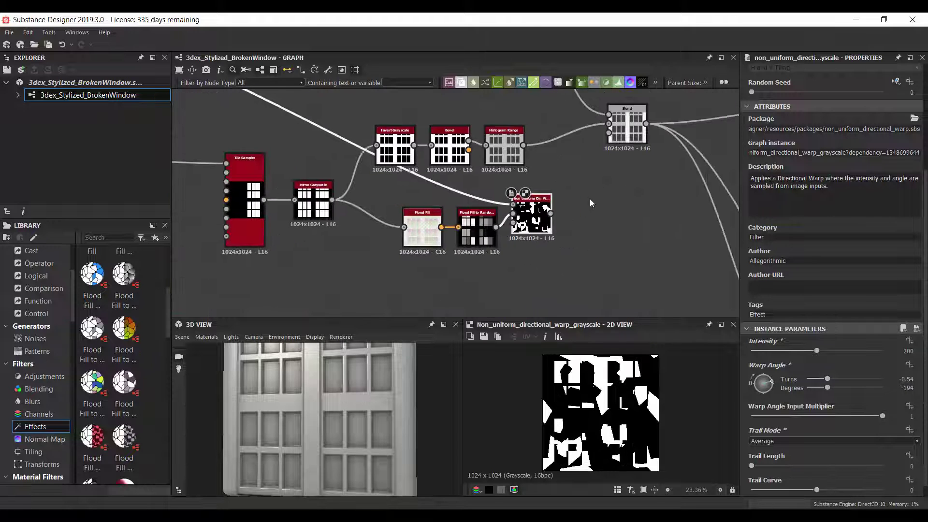
key(ctrl+v)
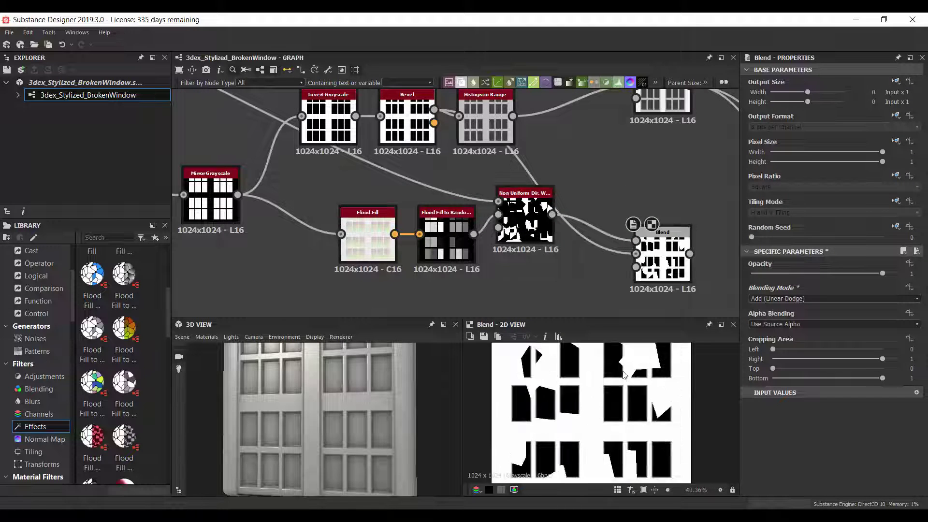
scroll(714, 313, down, 3)
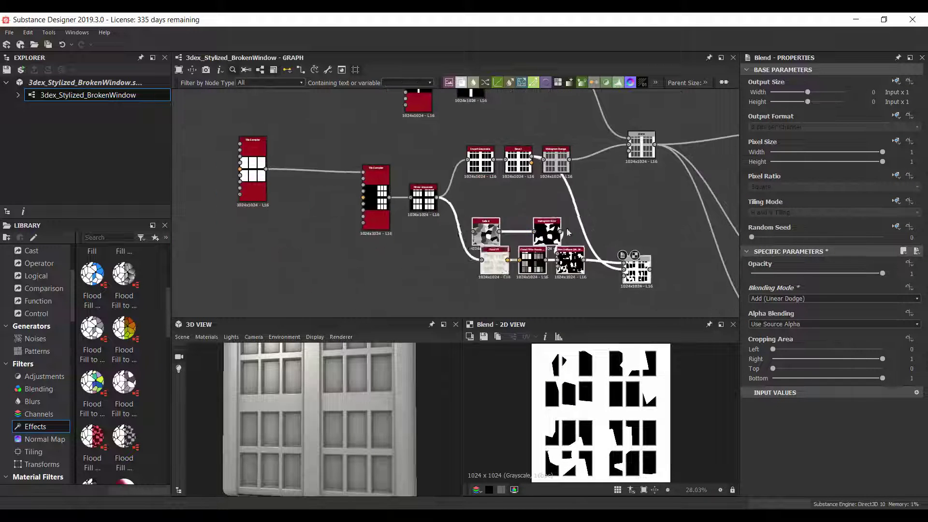
drag(763, 409, 758, 409)
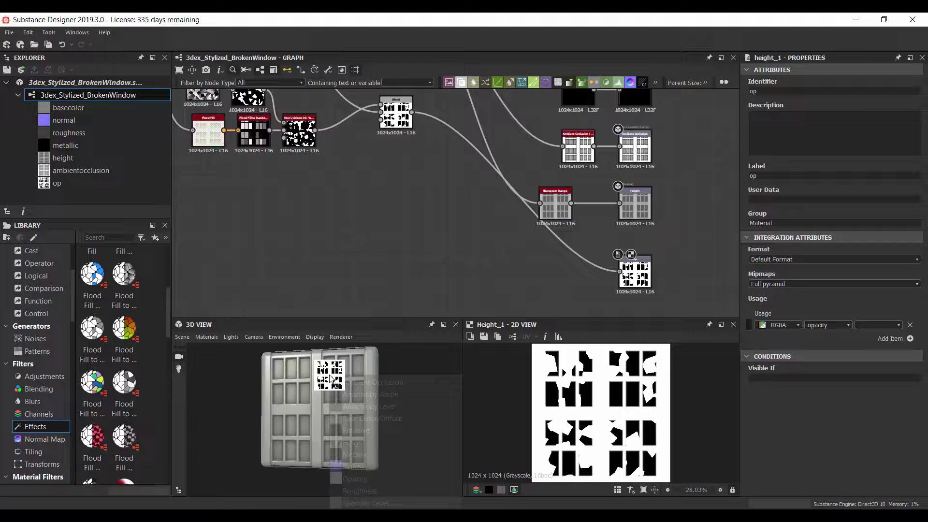
- Switch the 3D preview to a different mesh to show the broken panes
scroll(349, 388, up, 3)
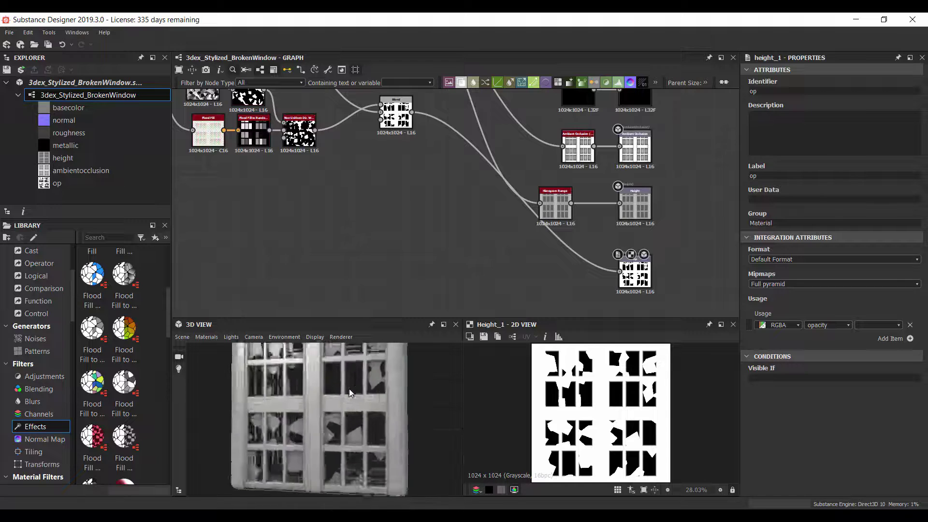
scroll(353, 413, up, 2)
click(182, 337)
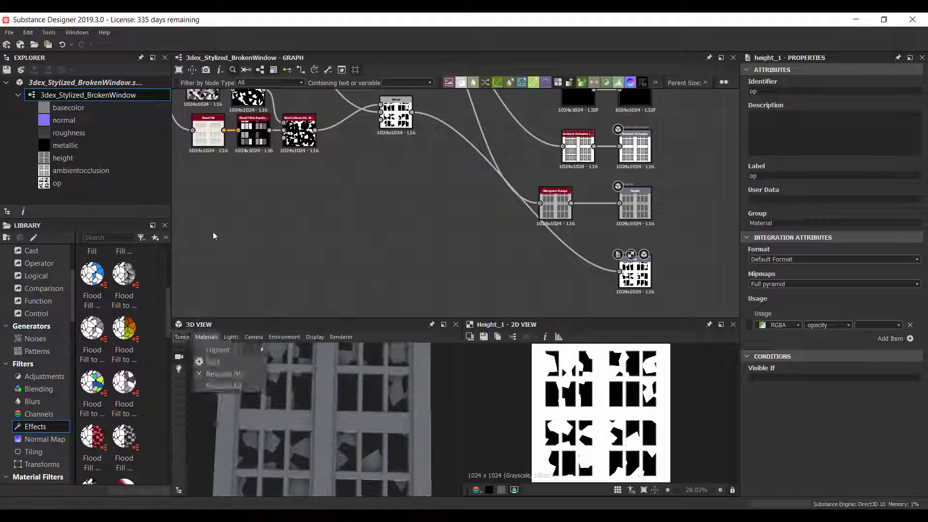
click(230, 230)
- Set the Histogram Scan breakage threshold position to 0.64
scroll(338, 416, down, 3)
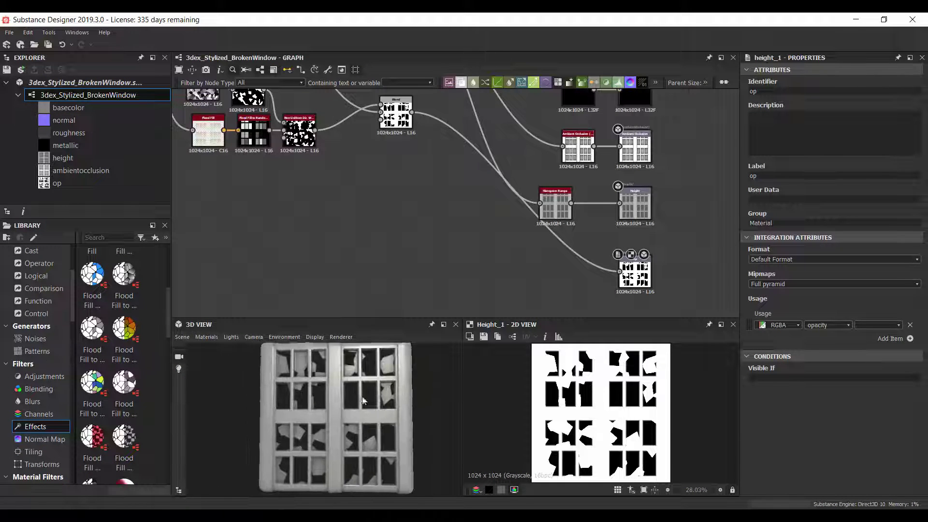
click(374, 184)
drag(374, 185, 393, 165)
drag(817, 424, 835, 423)
drag(348, 416, 417, 385)
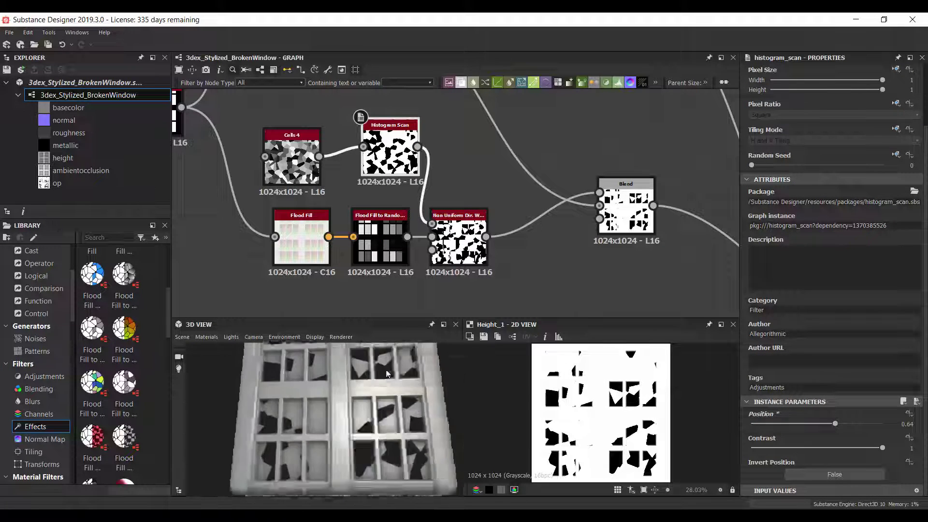
- Set the Non Uniform Directional Warp angle to -300°
click(292, 160)
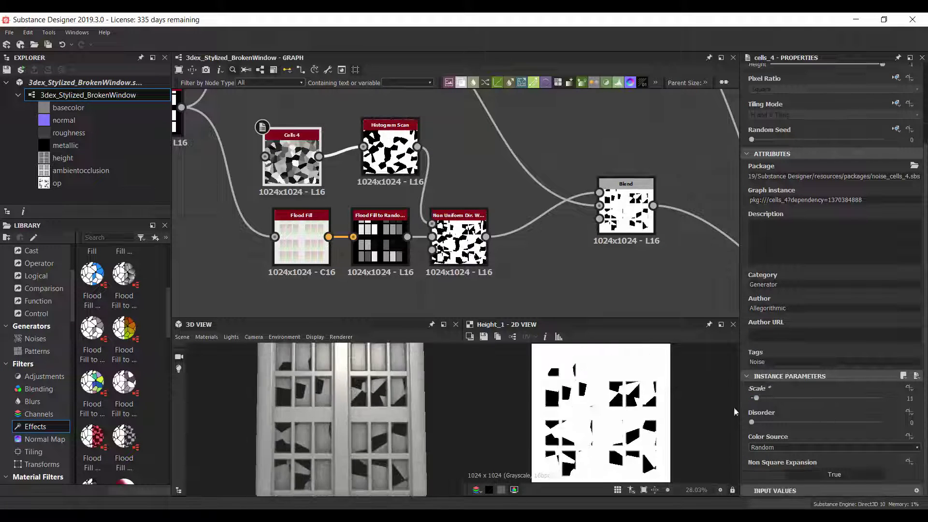
click(459, 239)
drag(758, 427, 760, 424)
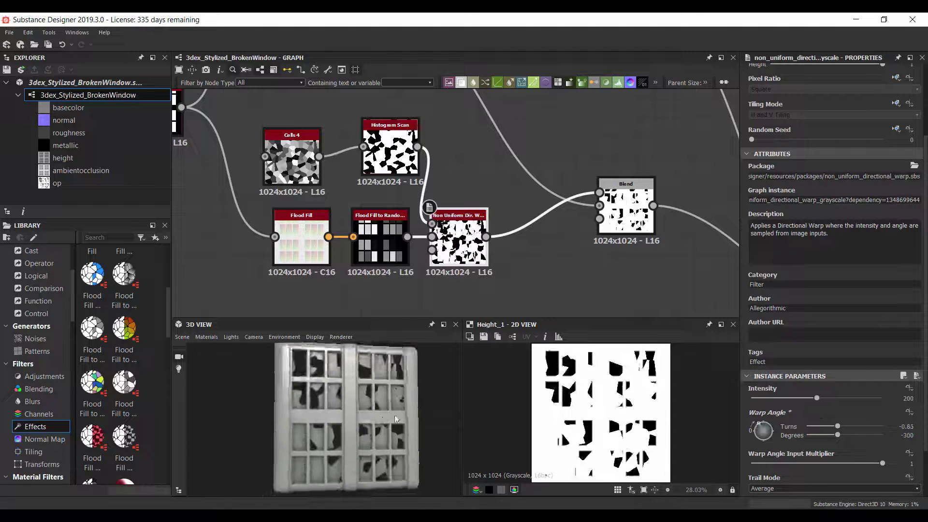
drag(338, 411, 407, 390)
- Add a Slope Blur Grayscale after the warp, driven by a Perlin Noise
scroll(407, 390, up, 1)
scroll(589, 390, up, 4)
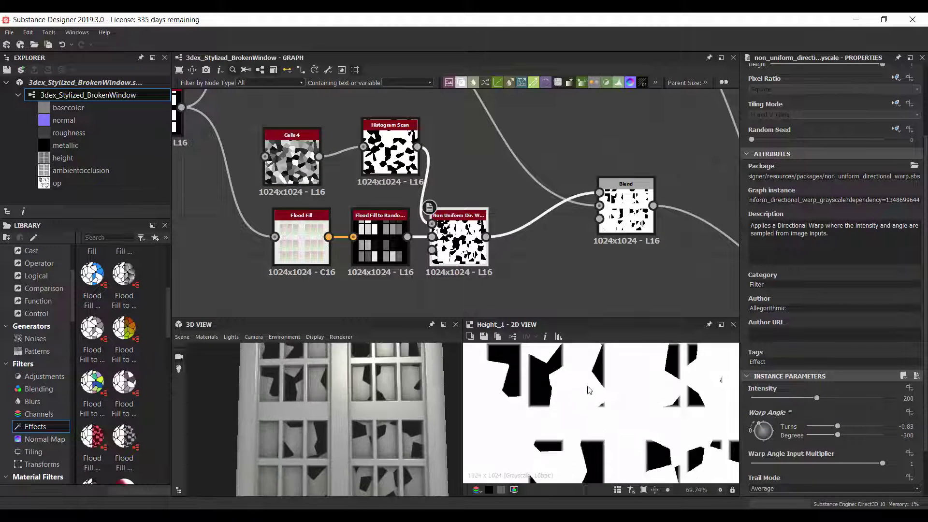
text(slope)
mouse_move(486, 237)
mouse_down()
mouse_move(594, 247)
mouse_move(586, 215)
mouse_up()
key(Return)
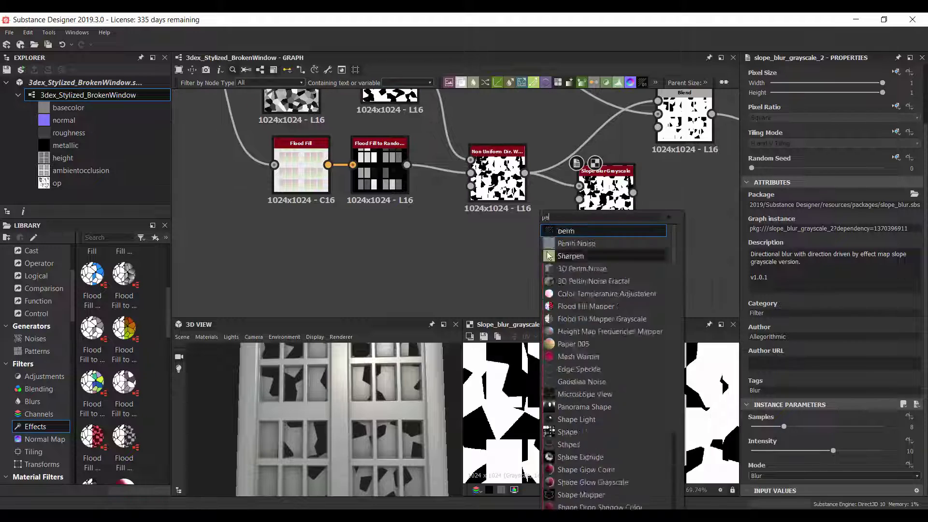
text(perlin)
key(Return)
drag(546, 251, 527, 261)
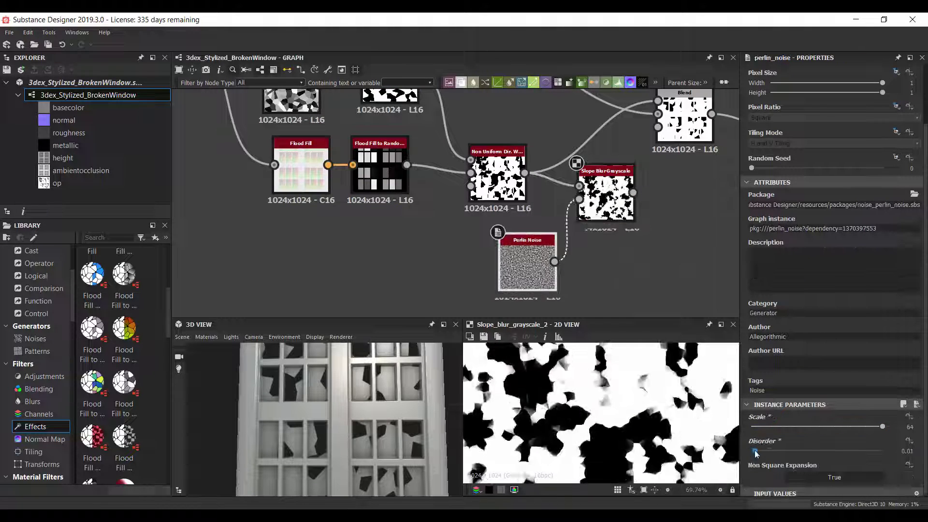
drag(607, 193, 587, 244)
- Blend the slope-blurred edges back over the warp at opacity 0.2
middle_drag(570, 174, 572, 219)
key(space)
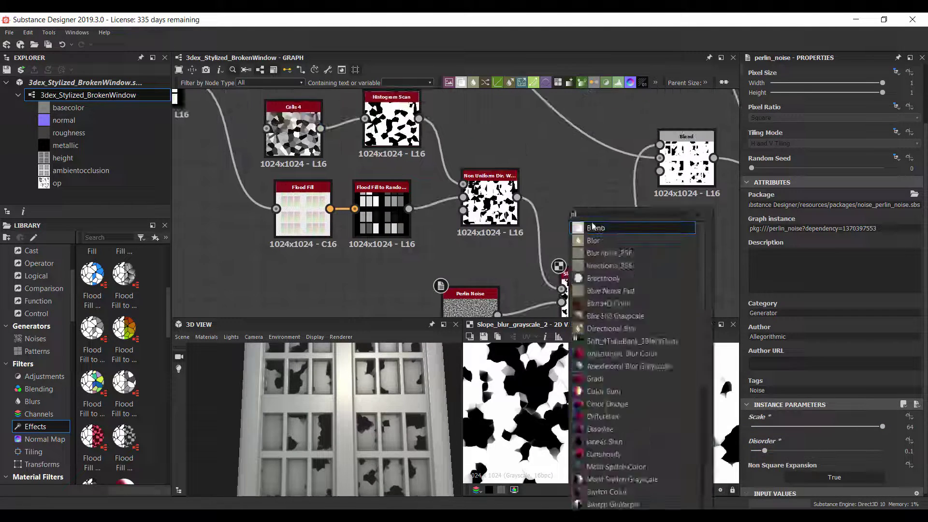
text(blend)
key(Return)
scroll(580, 217, down, 2)
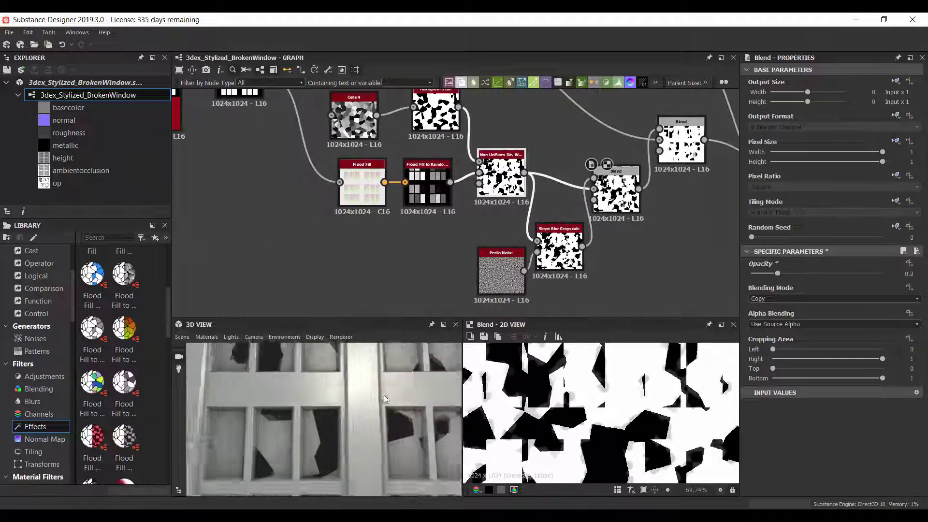
drag(372, 412, 384, 390)
scroll(531, 283, down, 2)
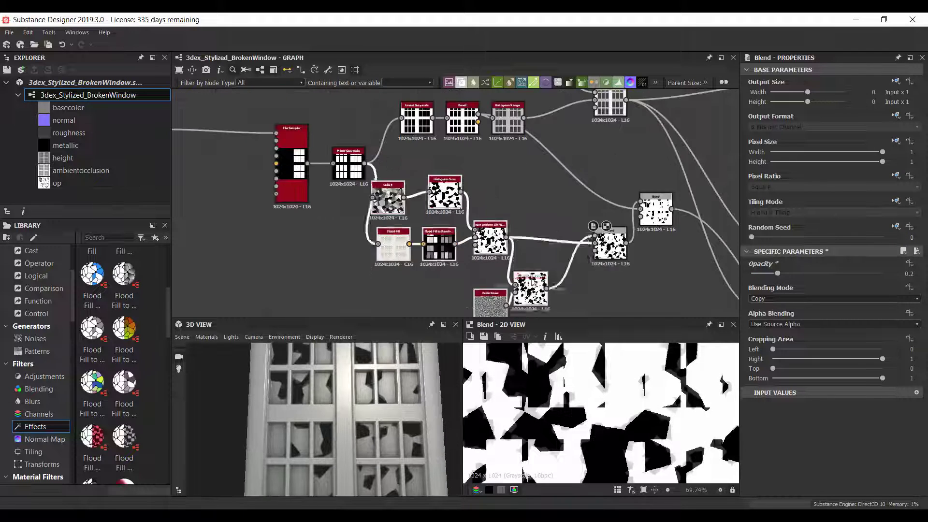
scroll(532, 217, down, 3)
scroll(435, 203, up, 3)
- Bring Grunge Map 002 and 005 into the graph from the noise library
click(309, 213)
click(35, 338)
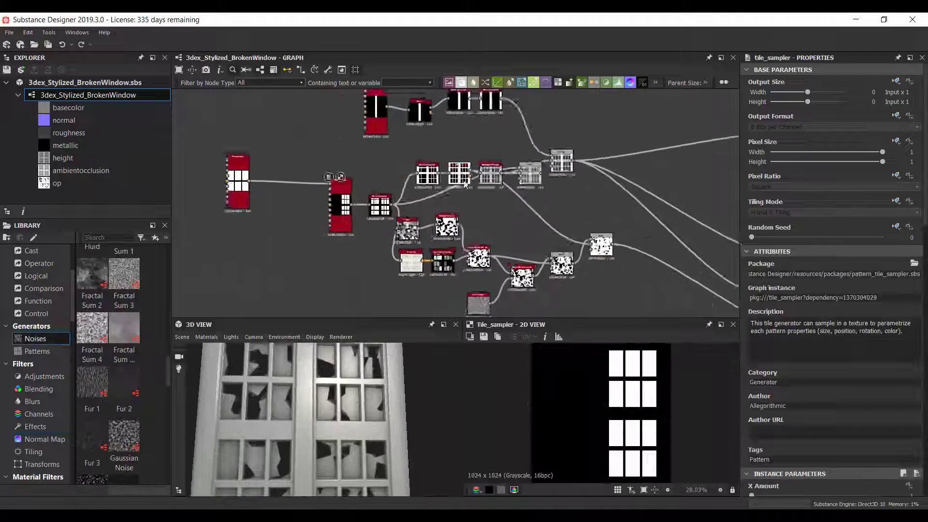
drag(478, 185, 471, 188)
drag(92, 411, 425, 188)
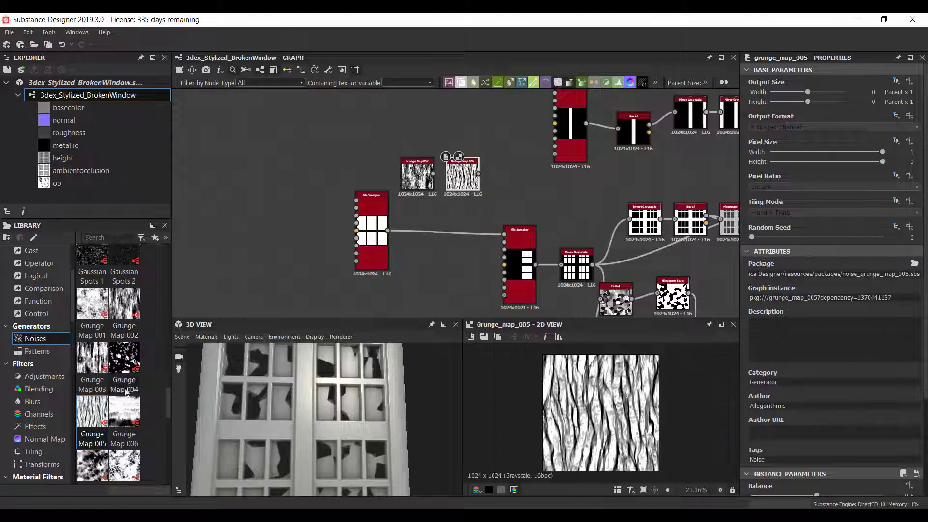
scroll(435, 203, up, 3)
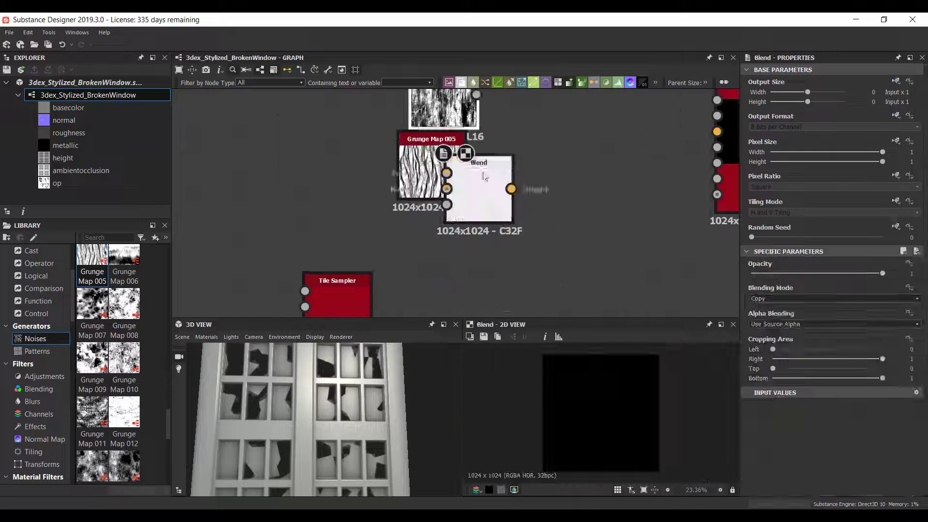
- Warp both grunge maps with a Non Uniform Directional Warp at about -91°
key(space)
text(war)
click(609, 163)
drag(514, 176, 570, 242)
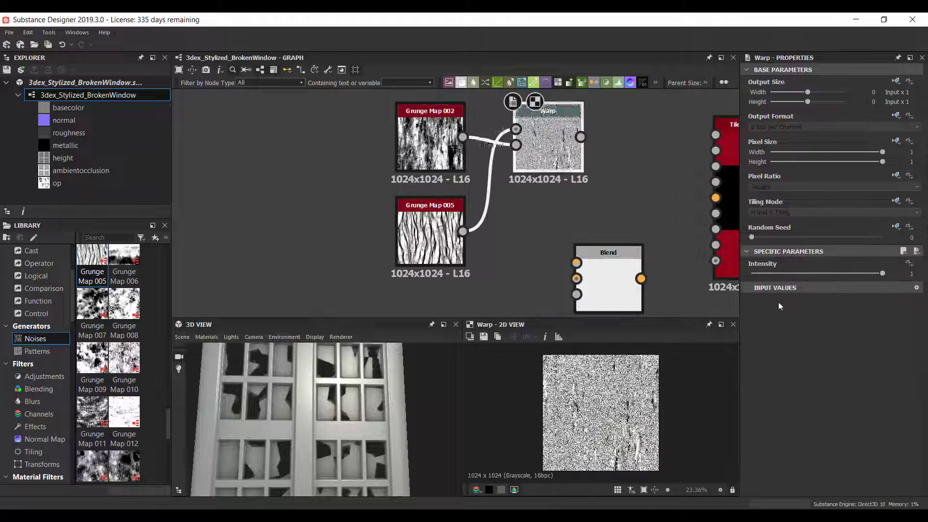
key(ctrl+z)
key(space)
click(585, 202)
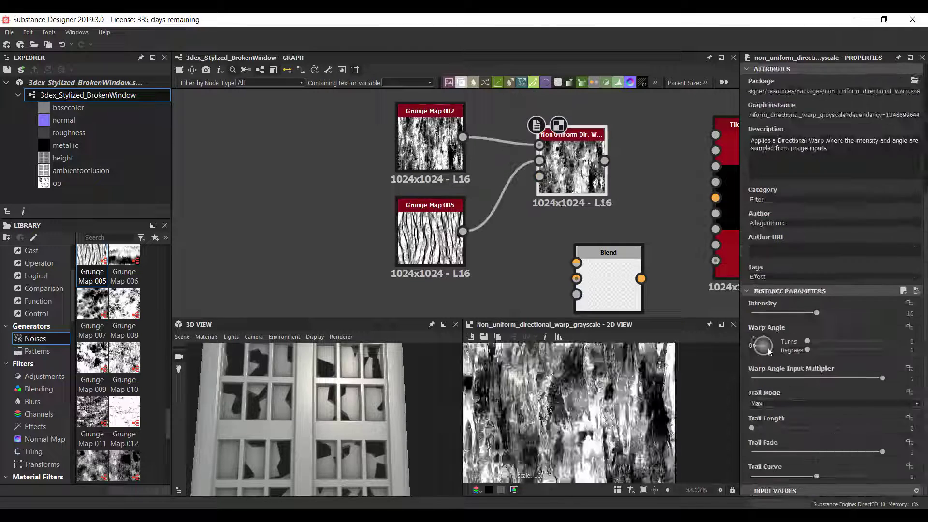
drag(752, 313, 817, 324)
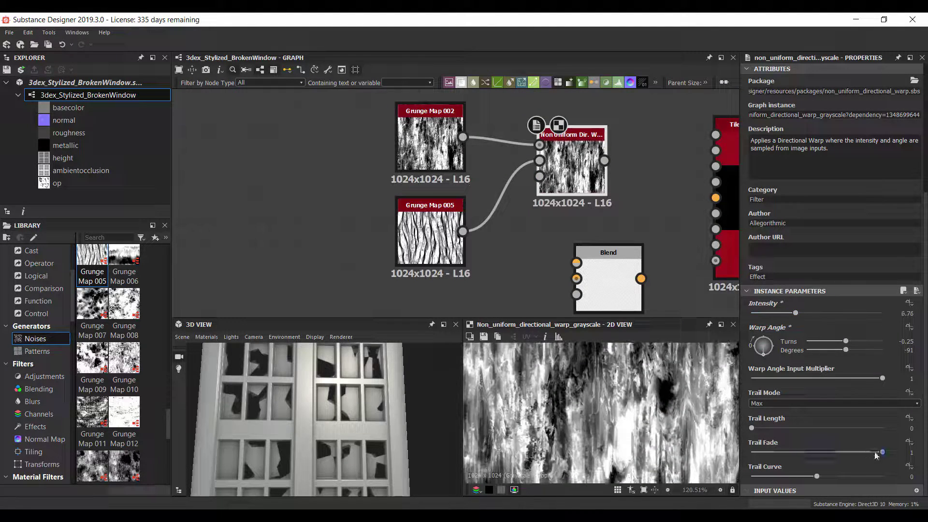
scroll(532, 193, down, 2)
- Feed the warp into a Subtract Blend at opacity 0.54
middle_drag(532, 193, 368, 184)
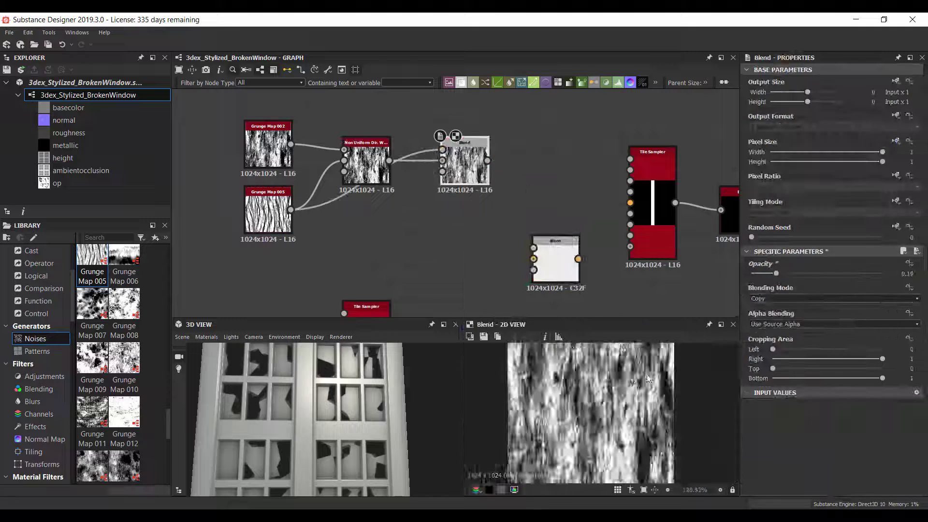
click(783, 298)
click(769, 317)
scroll(835, 299, down, 1)
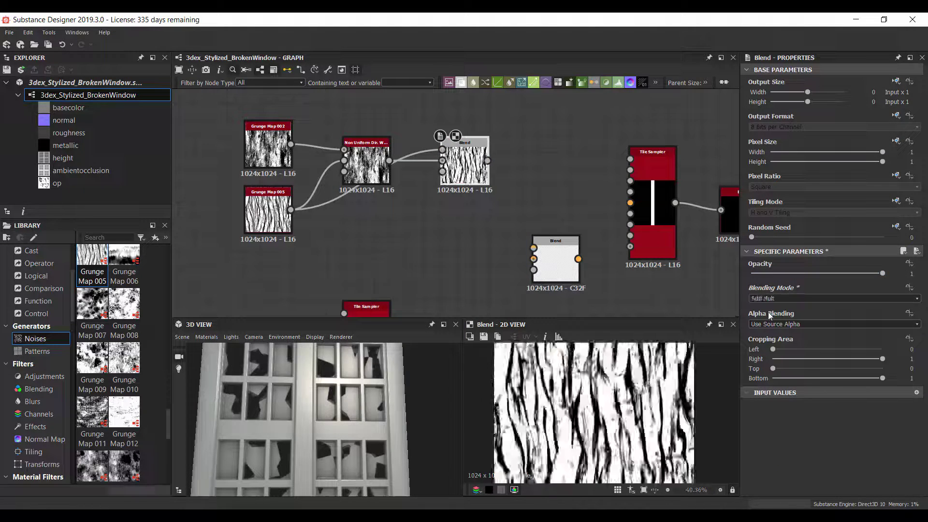
drag(882, 273, 821, 273)
middle_drag(560, 172, 542, 188)
- Add a Histogram Range after the blend, set to 0.26
key(space)
text(sid)
key(Return)
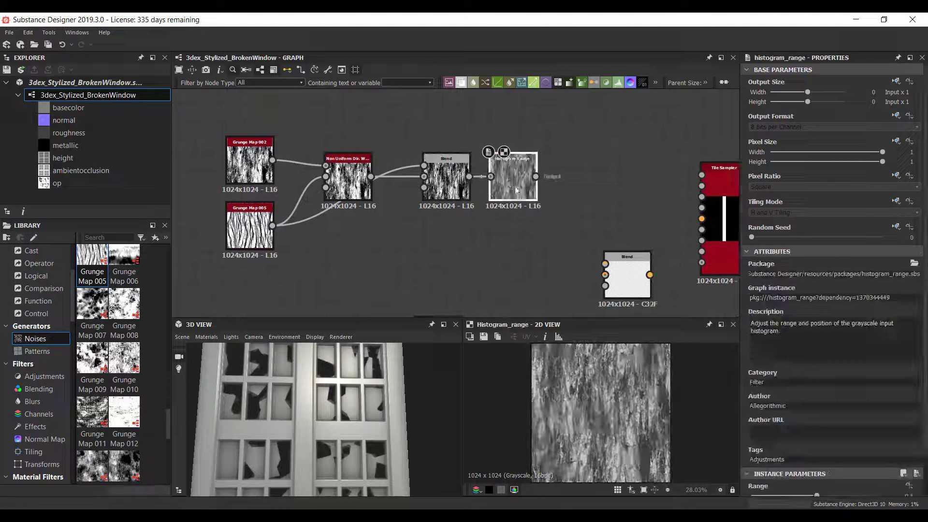
drag(790, 453, 785, 453)
mouse_move(628, 309)
middle_down()
mouse_move(429, 226)
mouse_move(549, 176)
middle_up()
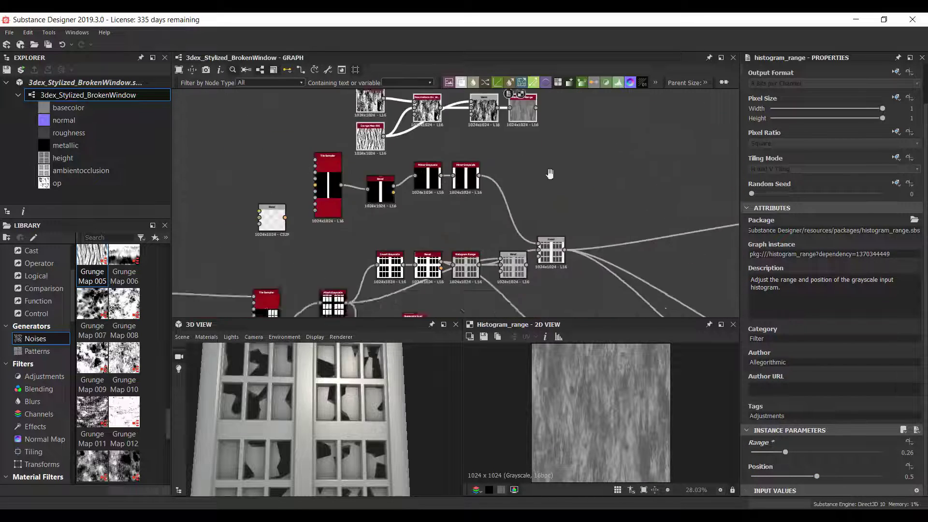
- Blend the grunge into the frame height at opacity 0.17 and add a Transformation 2D node
click(574, 251)
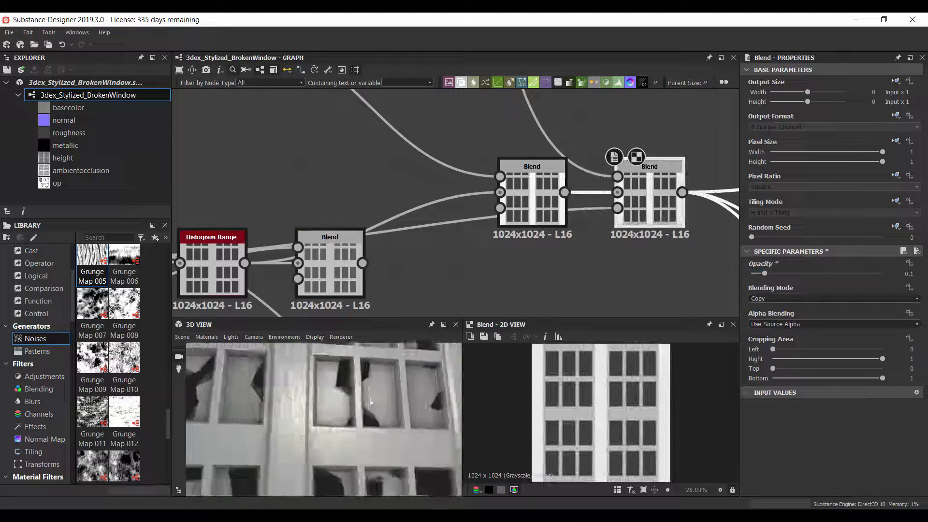
mouse_move(373, 382)
mouse_down()
mouse_move(359, 396)
mouse_move(366, 419)
mouse_move(393, 420)
mouse_up()
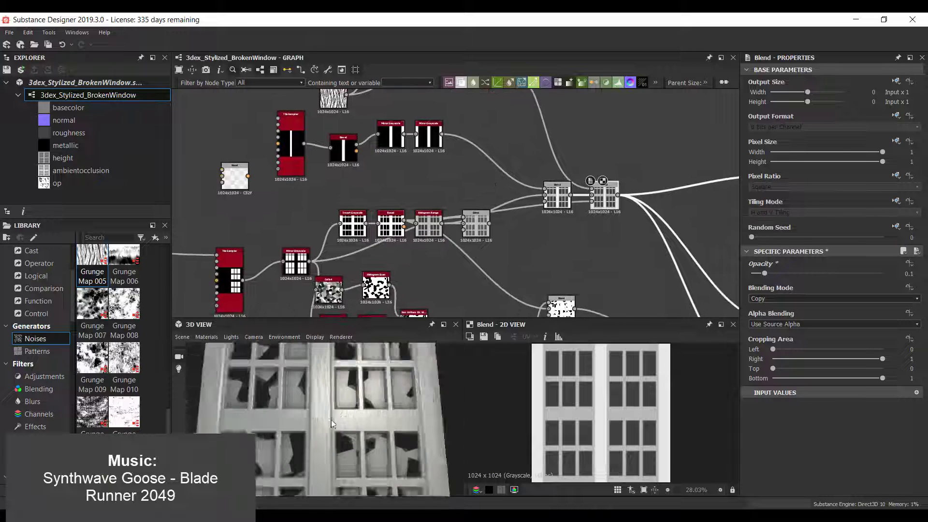
drag(765, 274, 774, 274)
mouse_move(400, 402)
mouse_down()
mouse_move(373, 398)
mouse_move(375, 410)
mouse_move(383, 404)
mouse_up()
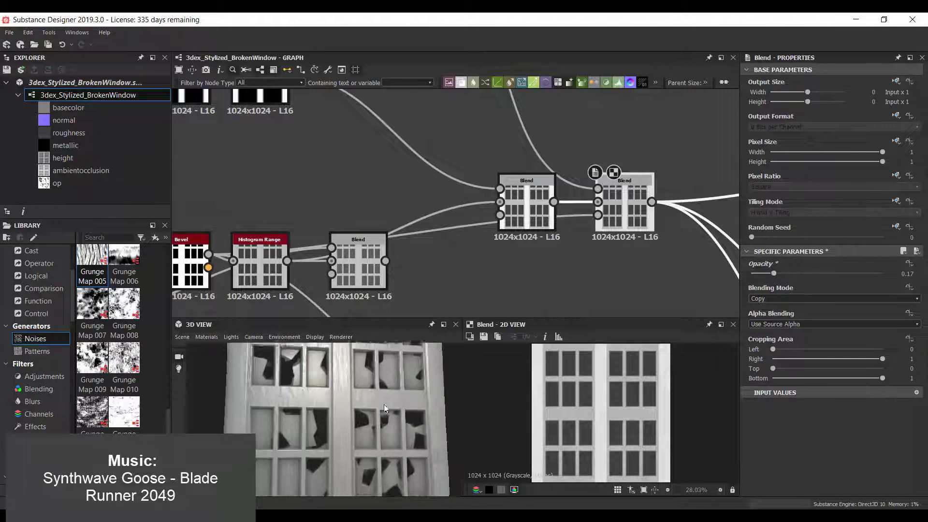
key(ctrl+v)
- Duplicate the Tile Sampler node
scroll(593, 216, down, 2)
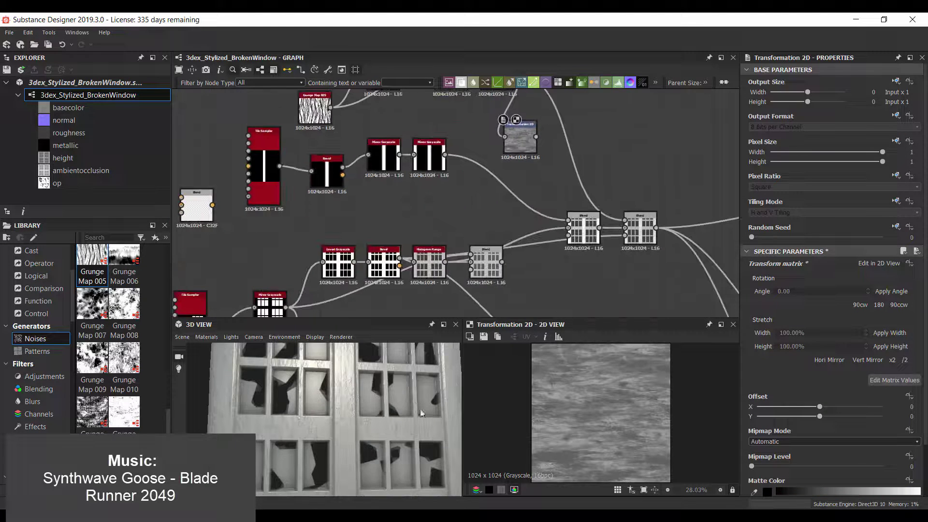
click(272, 195)
key(ctrl+c)
scroll(397, 244, down, 1)
key(ctrl+v)
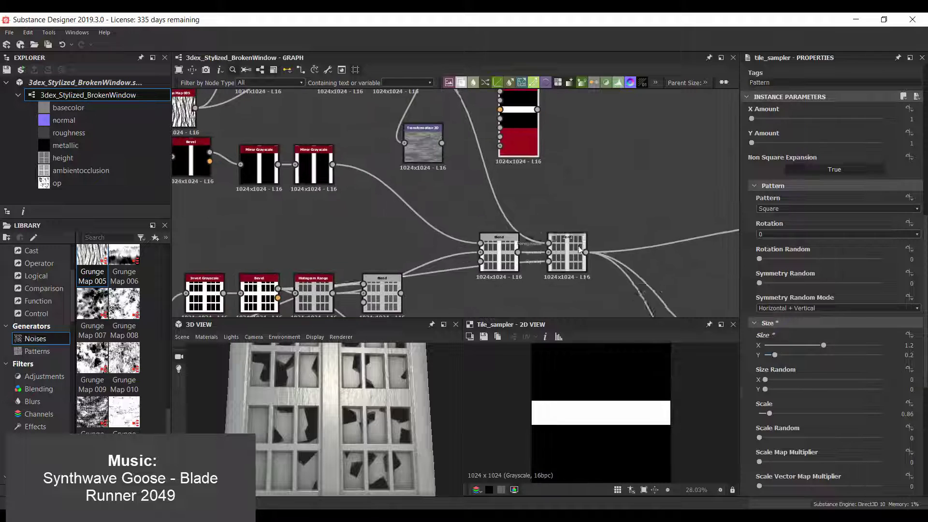
- Reposition the existing Blend and add a new Blend beside the chain
click(380, 290)
drag(425, 280, 516, 258)
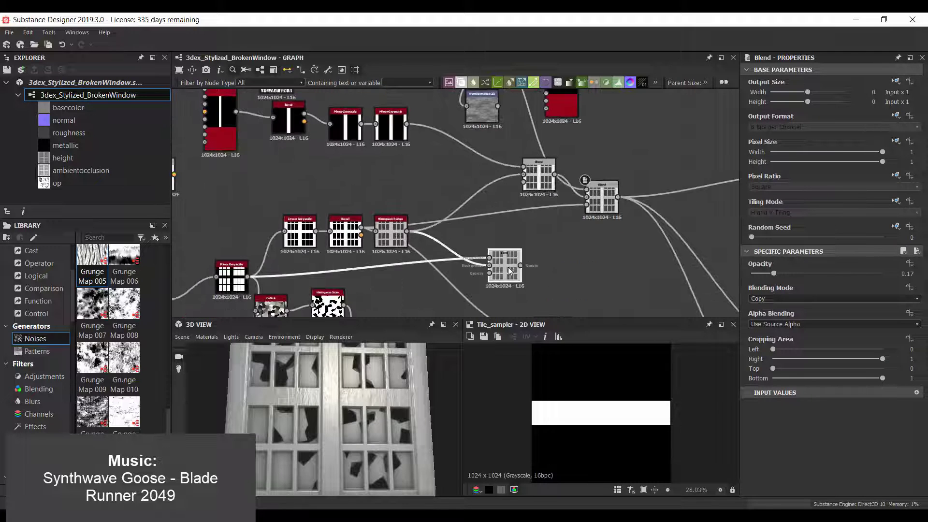
key(space)
click(517, 240)
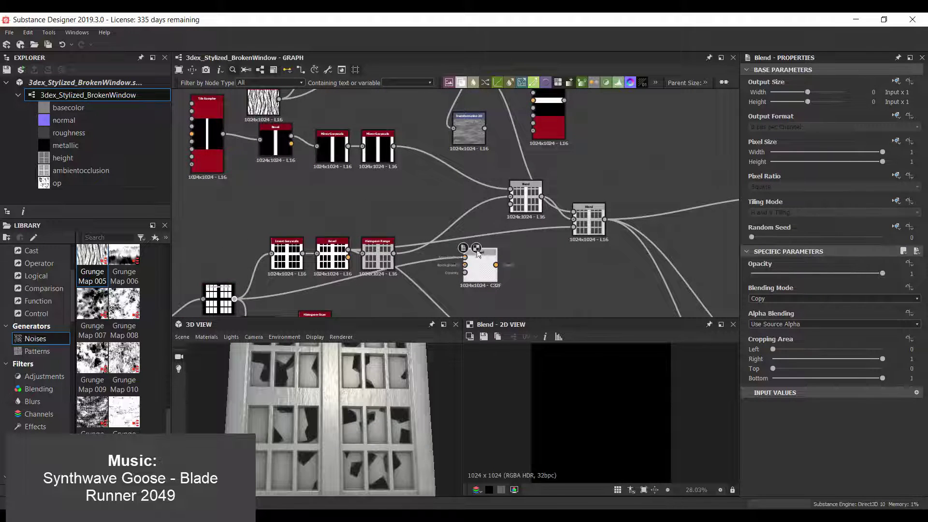
click(773, 300)
- Make the Tile Sampler bar thinner in Size Y and set Global Offset Y to 0.01
scroll(382, 392, up, 3)
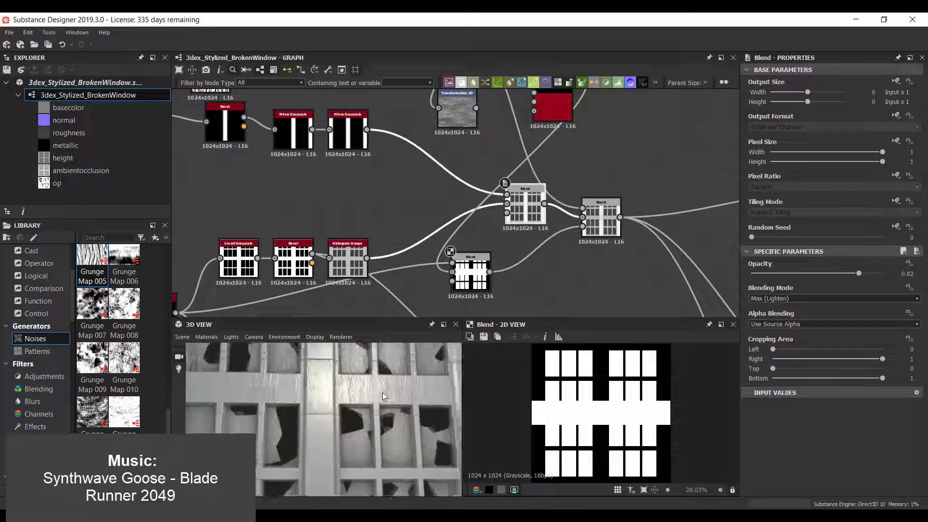
drag(793, 326, 779, 327)
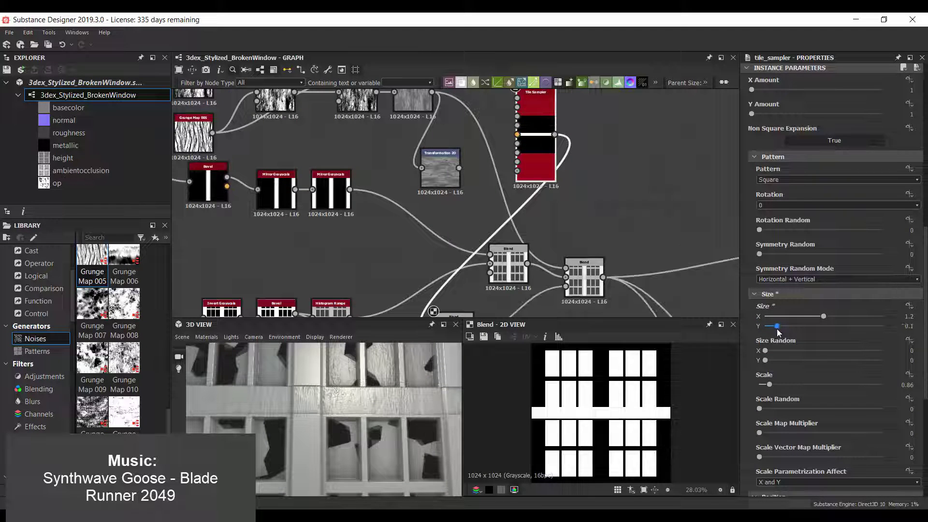
scroll(806, 365, down, 3)
scroll(769, 358, down, 2)
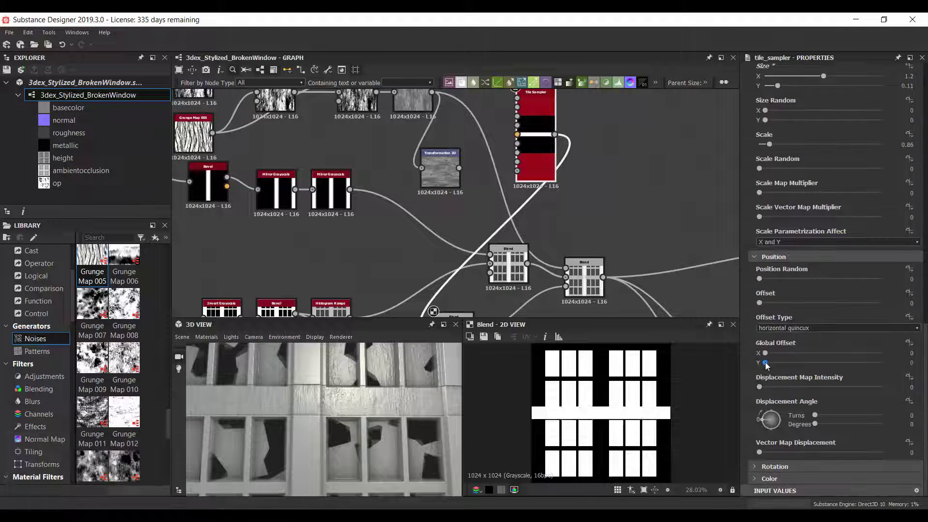
click(766, 364)
scroll(797, 196, up, 2)
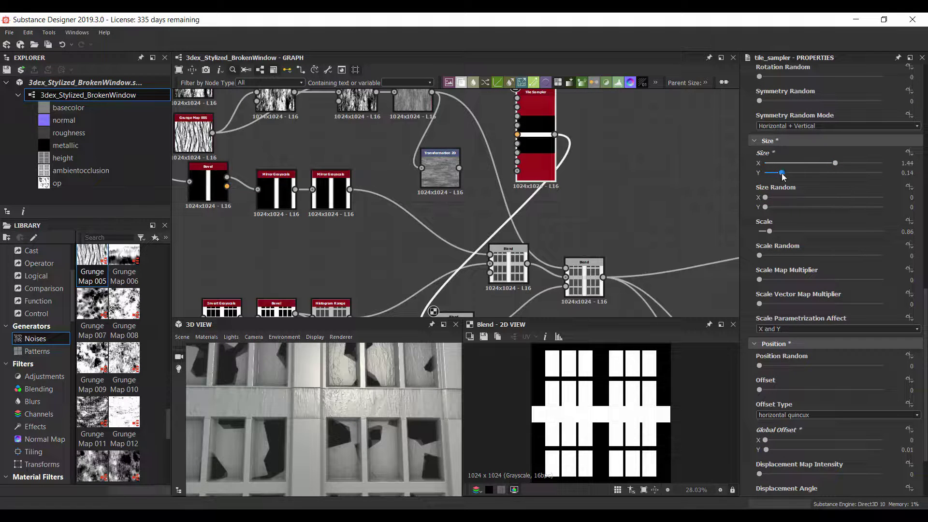
scroll(338, 416, down, 2)
- Switch the lower Blend's mode away from Subtract
middle_drag(455, 290, 514, 228)
click(512, 273)
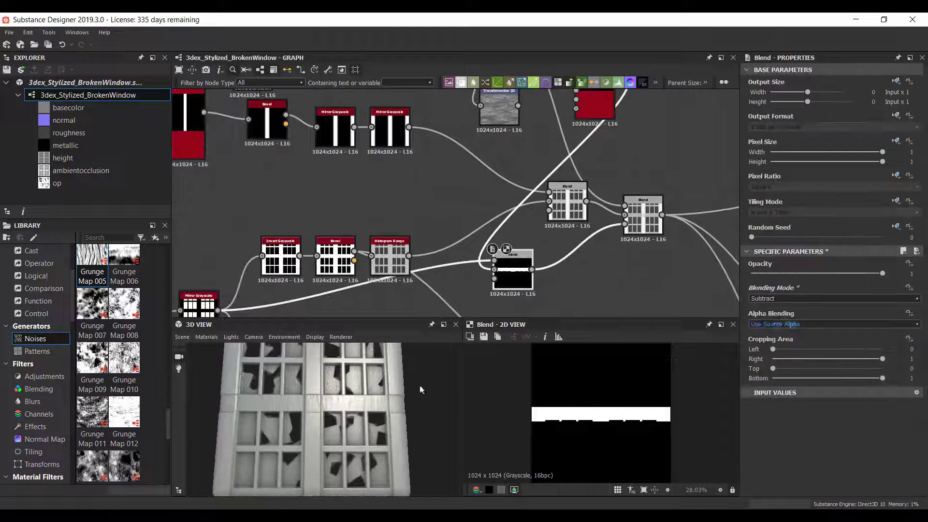
click(793, 299)
click(771, 304)
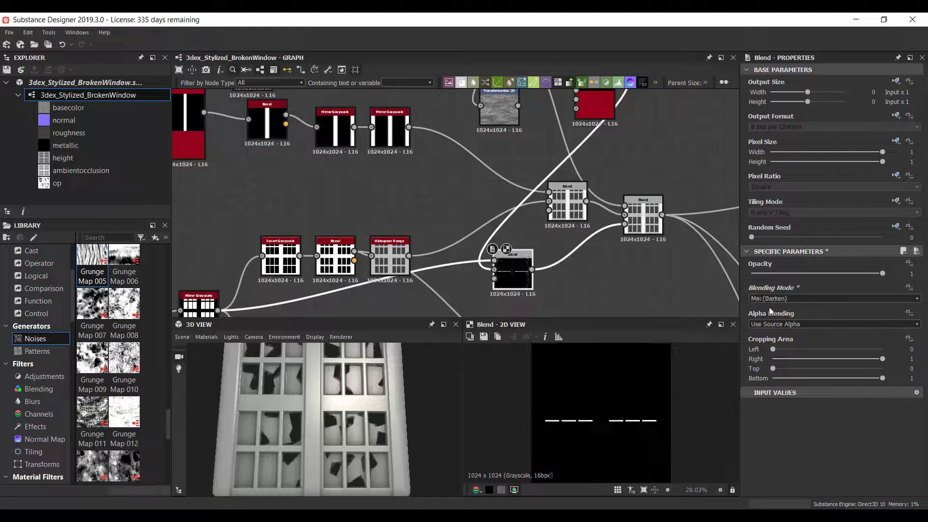
- Insert an Invert Grayscale after Mirror Grayscale and wire it into a Multiply Blend
middle_drag(290, 290, 348, 232)
click(261, 263)
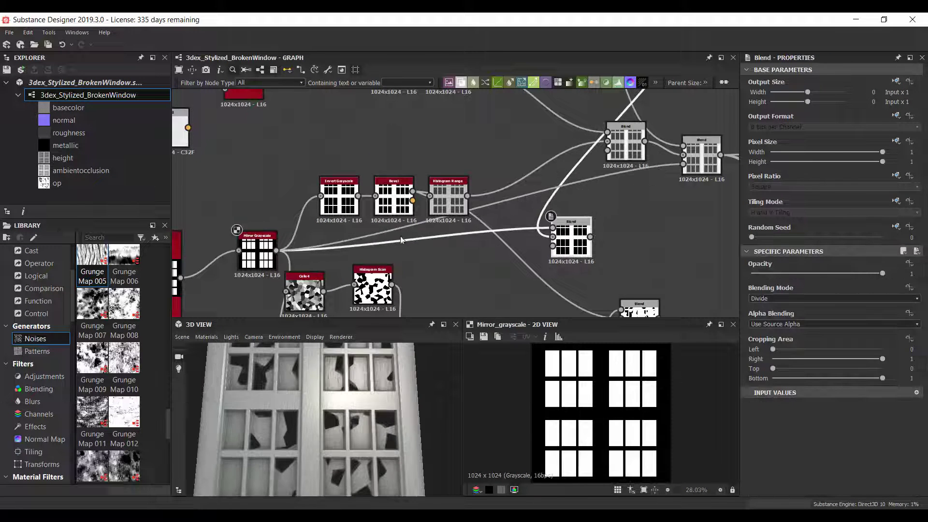
middle_drag(278, 256, 263, 234)
drag(261, 229, 404, 239)
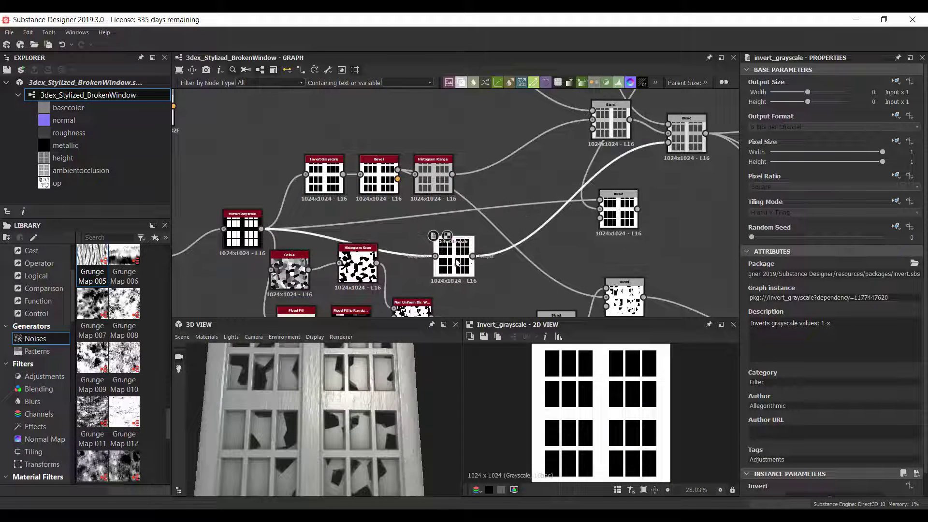
drag(473, 256, 600, 201)
mouse_move(513, 183)
middle_down()
mouse_move(501, 199)
mouse_move(522, 143)
middle_up()
scroll(502, 198, down, 1)
click(797, 298)
click(789, 317)
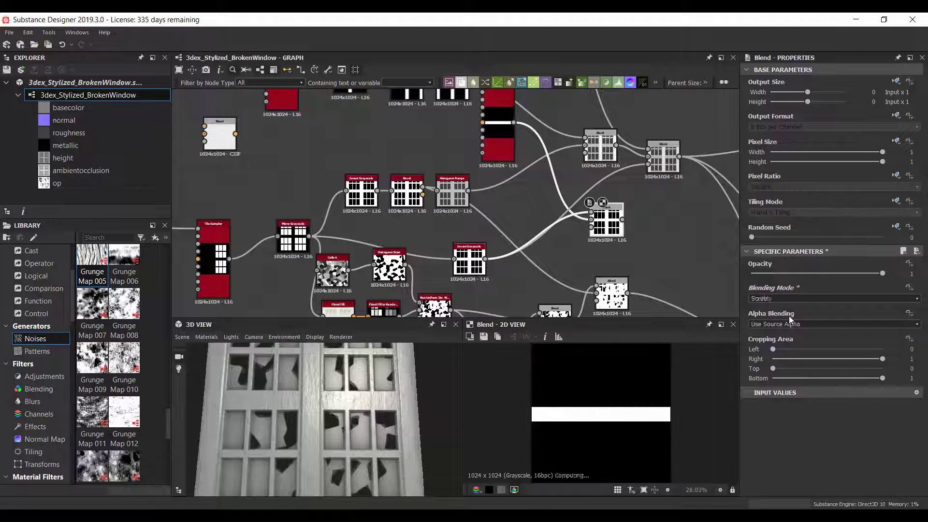
- Tidy the Tile Sampler, Invert and Blend nodes and wire the pattern into a new Blend
drag(497, 145, 441, 145)
click(498, 141)
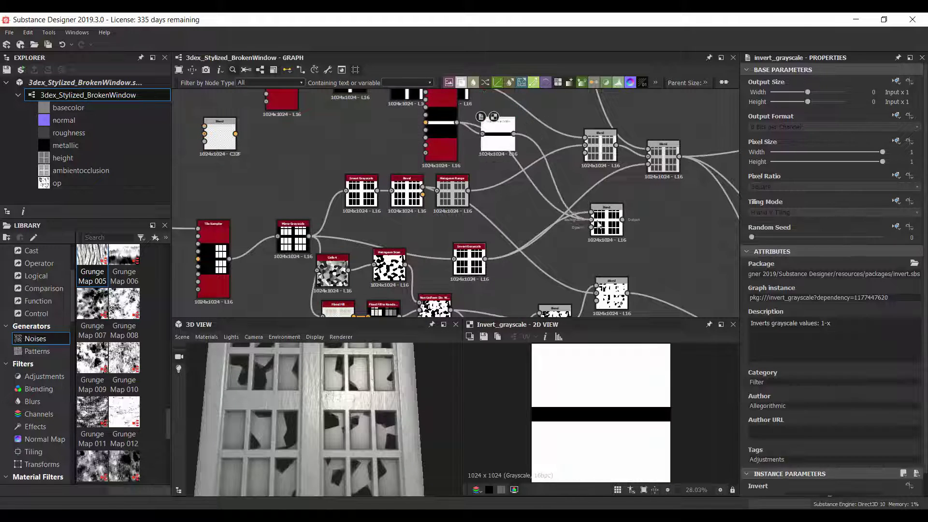
drag(602, 224, 607, 230)
middle_drag(631, 235, 631, 259)
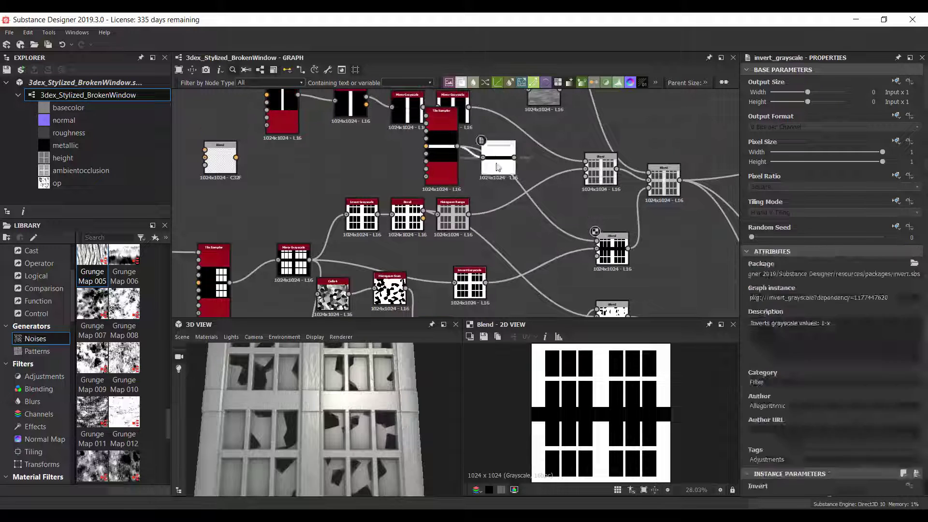
scroll(370, 398, up, 3)
drag(612, 249, 567, 250)
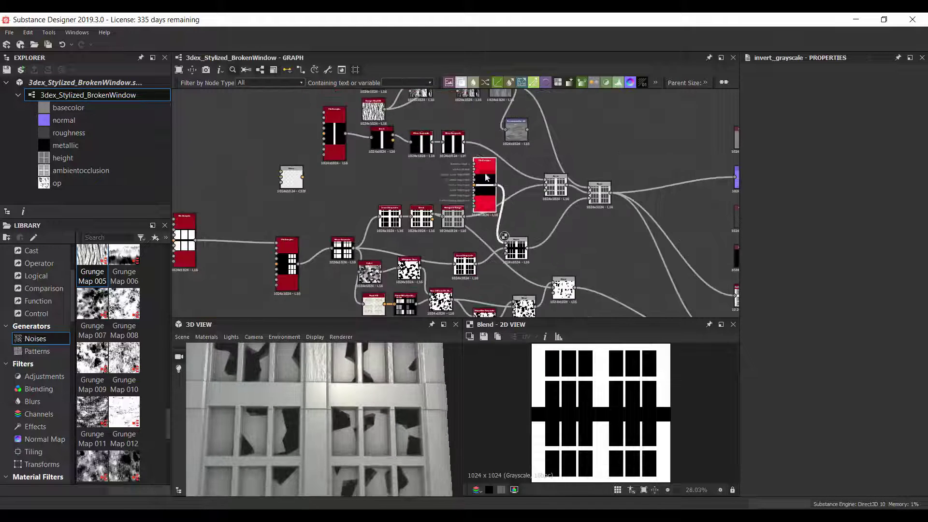
middle_drag(461, 103, 416, 107)
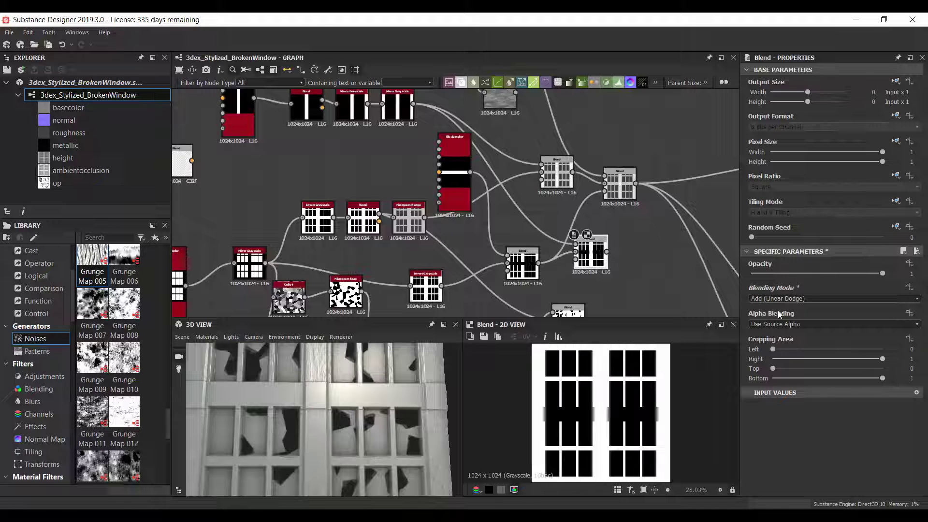
- Add a Histogram Scan via the 'his' search and set its Position to 0.62
key(space)
text(his)
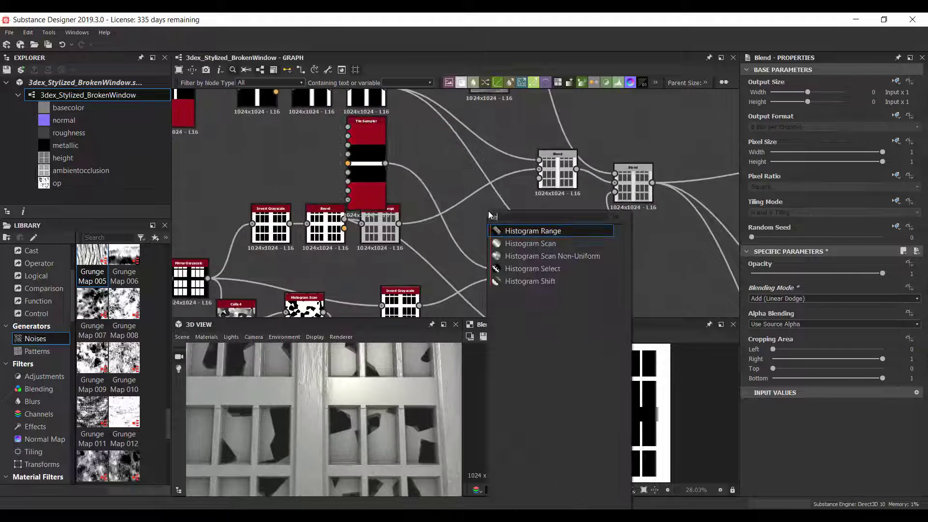
click(530, 243)
scroll(439, 290, up, 1)
drag(787, 424, 870, 424)
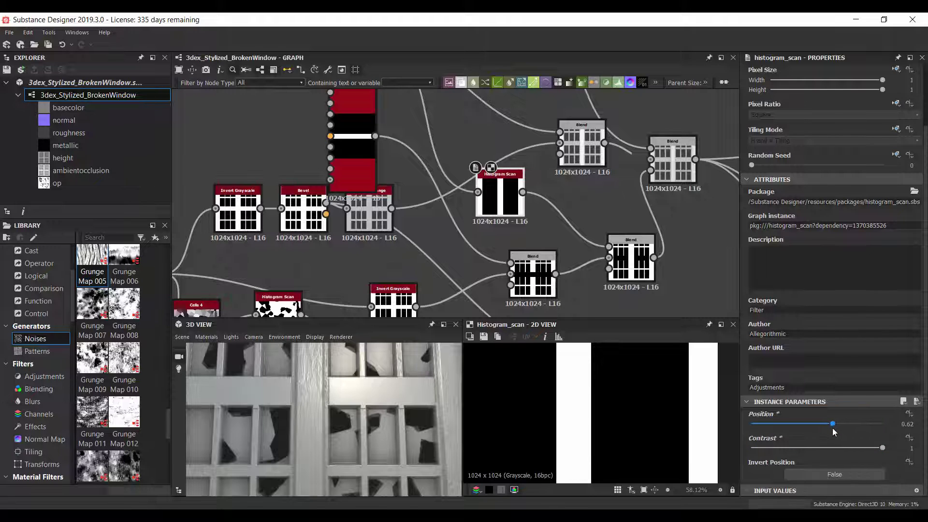
scroll(484, 217, down, 2)
- Connect the Histogram Scan output into the Blend node
click(424, 212)
scroll(761, 365, down, 5)
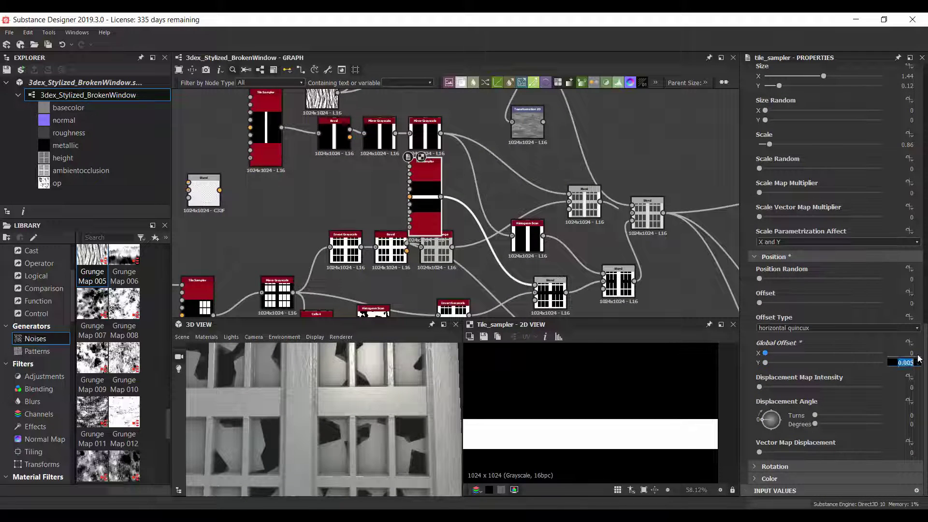
middle_drag(628, 145, 512, 186)
drag(538, 213, 570, 207)
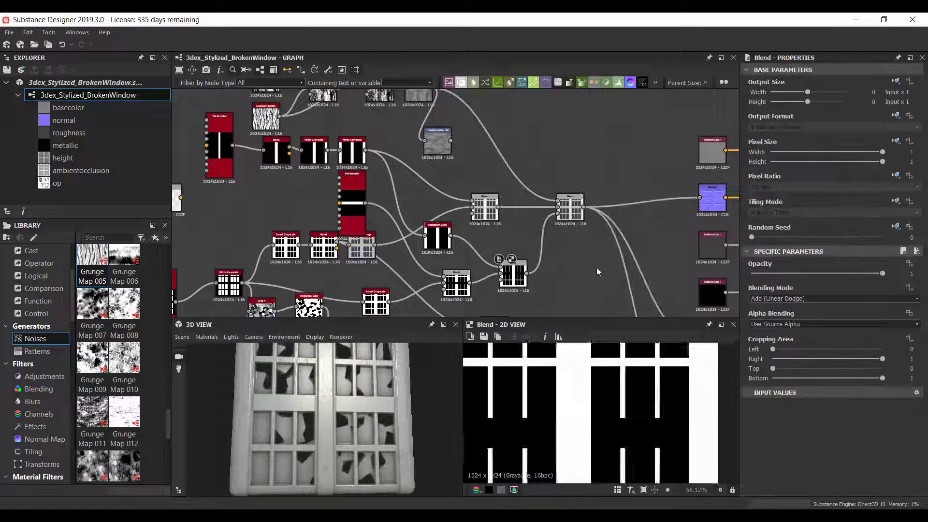
middle_drag(527, 153, 526, 188)
scroll(609, 234, up, 2)
scroll(532, 232, down, 2)
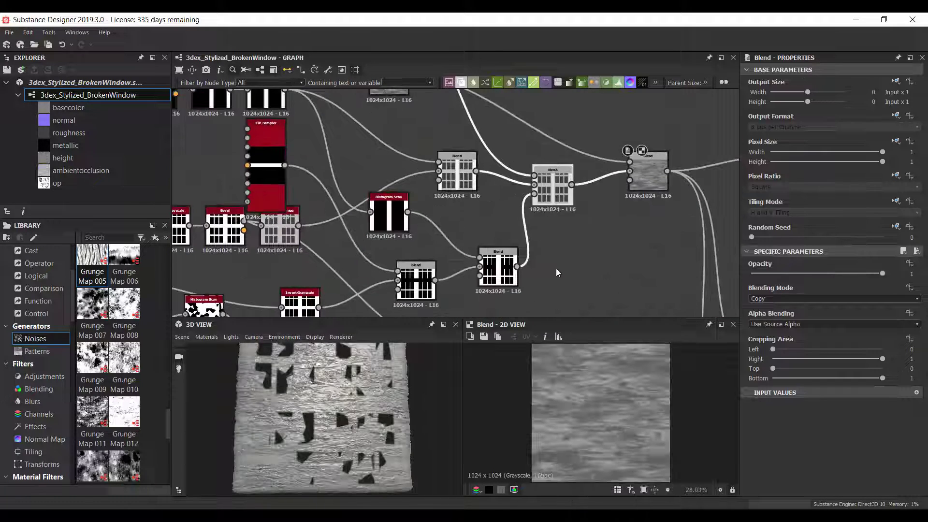
- Add a Blend after the inverted grid copy, with opacity at 0.17
click(552, 266)
click(648, 174)
scroll(373, 382, up, 3)
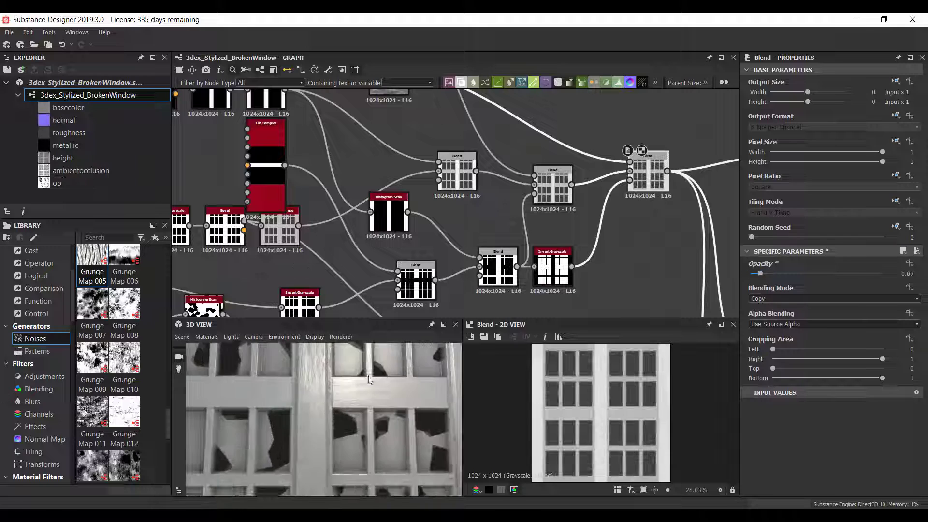
scroll(340, 368, down, 2)
scroll(532, 217, down, 3)
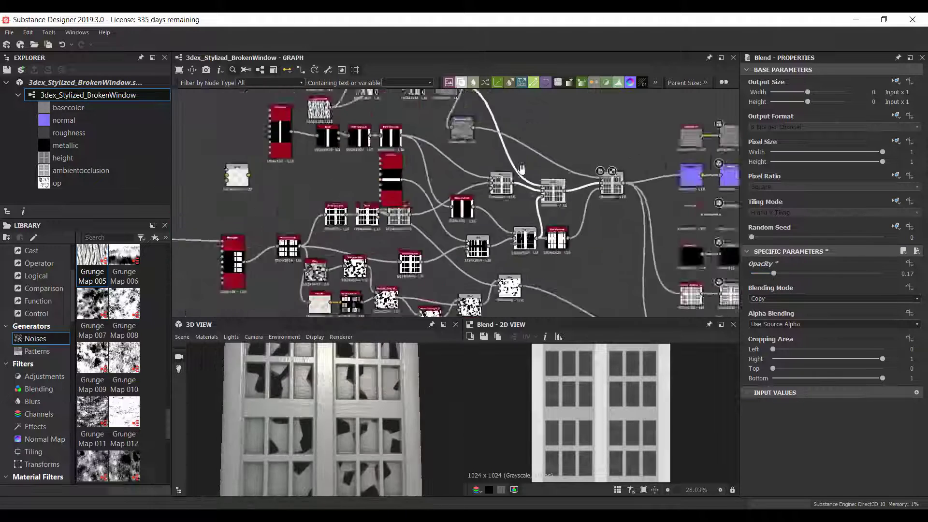
scroll(604, 222, up, 2)
click(624, 220)
scroll(509, 203, down, 1)
scroll(454, 254, up, 1)
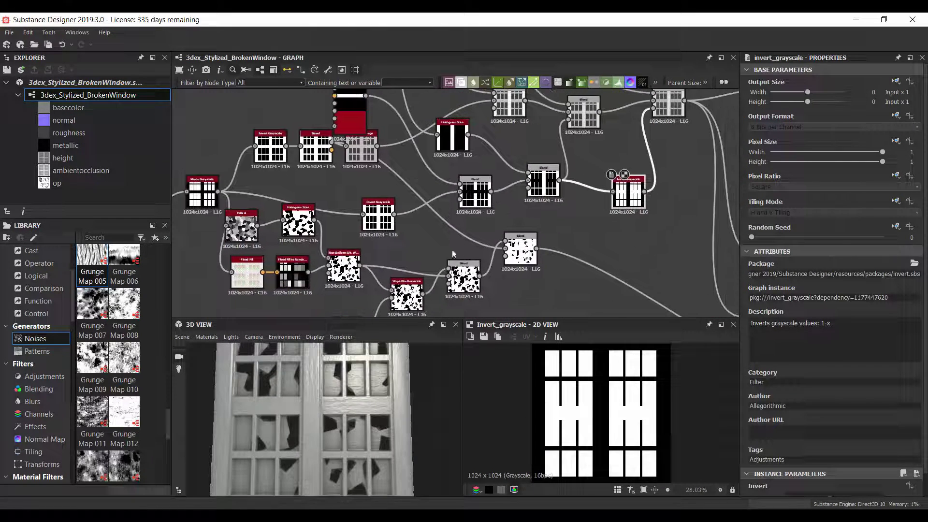
middle_drag(632, 183, 632, 244)
scroll(379, 378, up, 1)
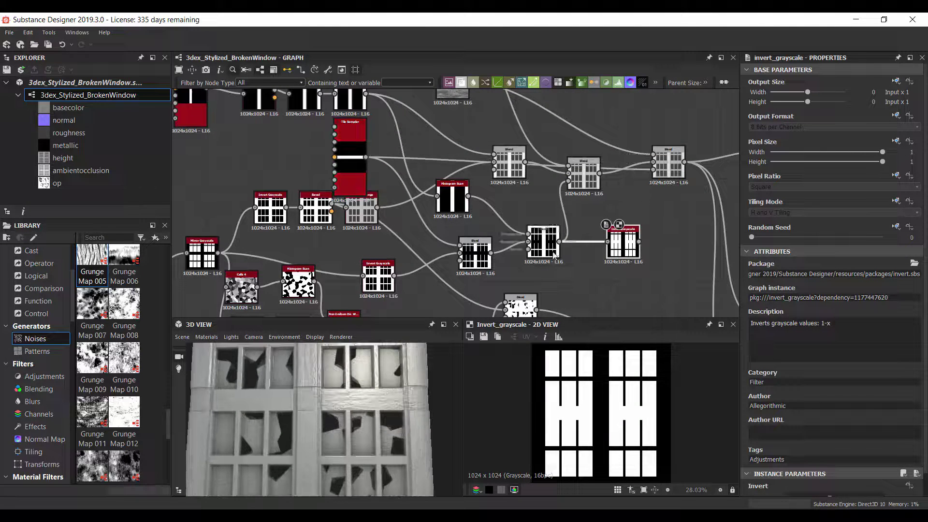
key(ctrl+z)
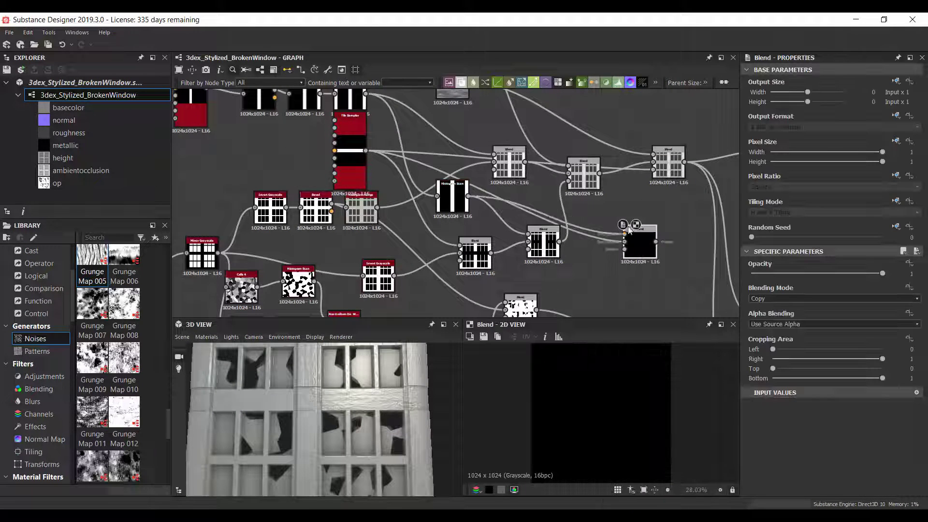
scroll(656, 243, down, 4)
- Rearrange the mask Blend nodes and wrap them in a frame titled Masks
click(588, 235)
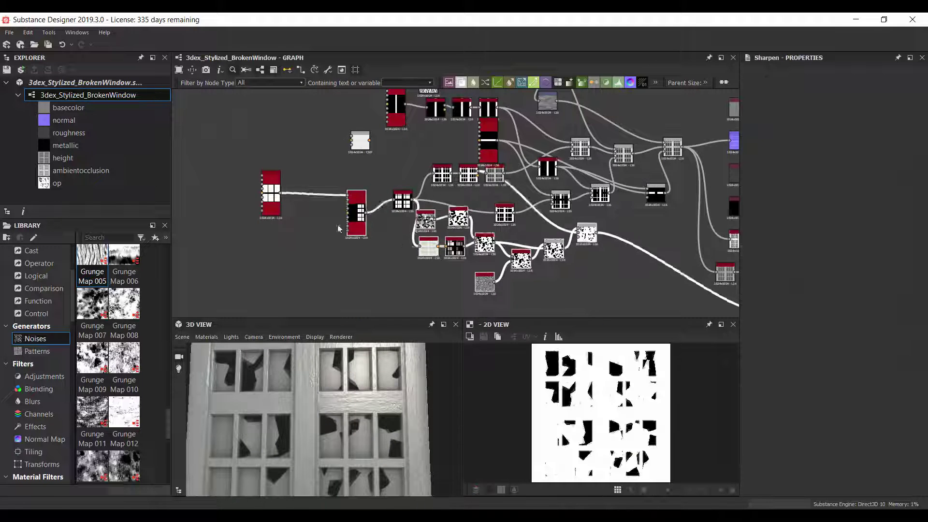
scroll(473, 170, up, 3)
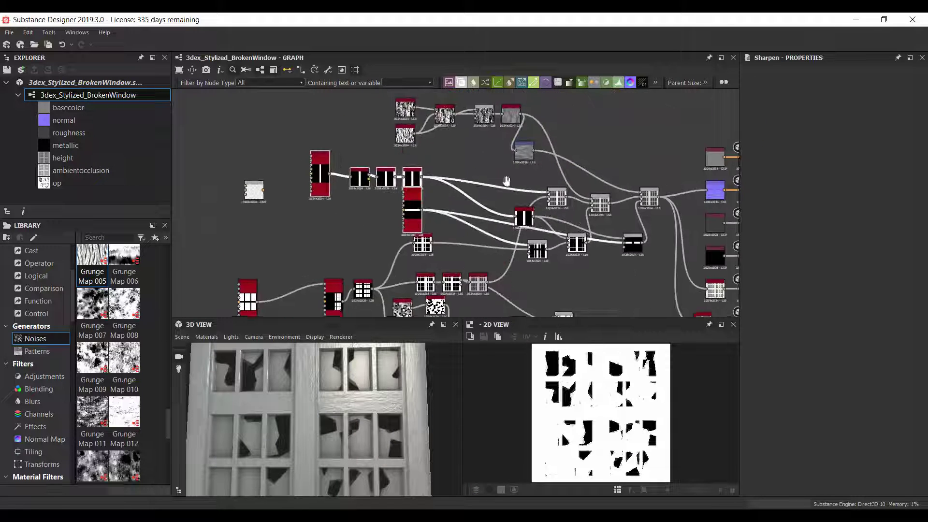
click(500, 173)
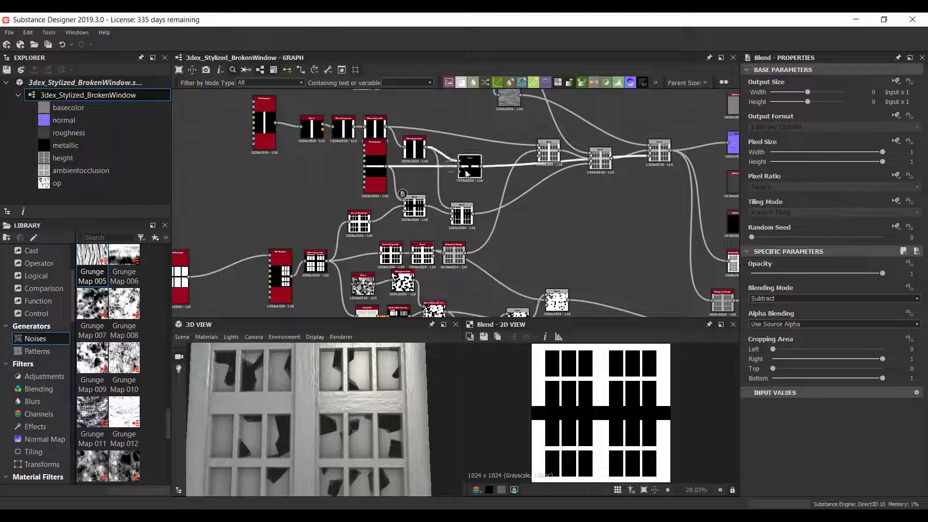
middle_drag(467, 173, 442, 200)
drag(531, 181, 531, 251)
drag(645, 215, 636, 185)
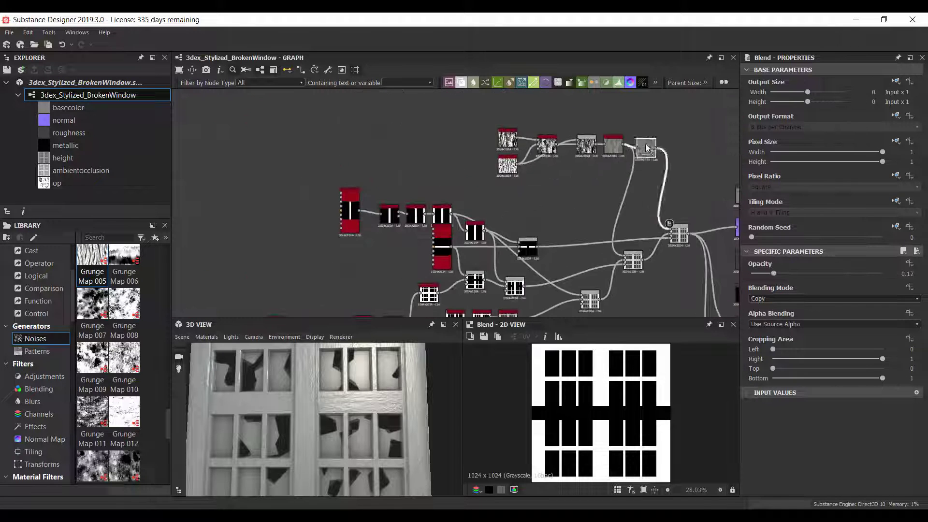
scroll(546, 179, up, 2)
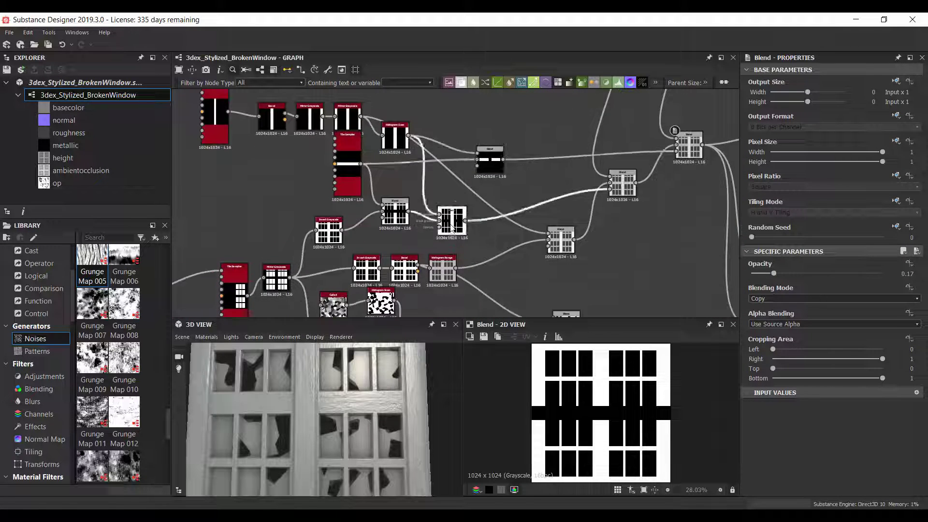
right_click(505, 178)
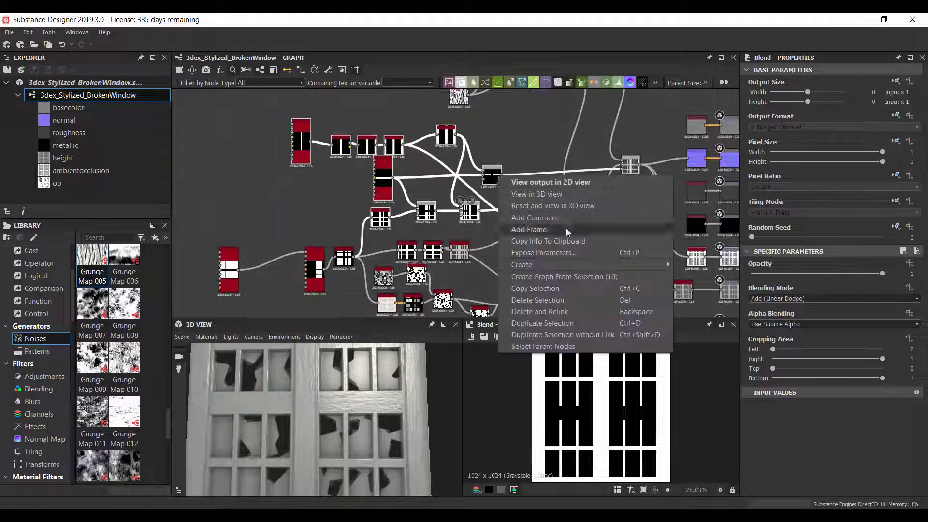
click(567, 228)
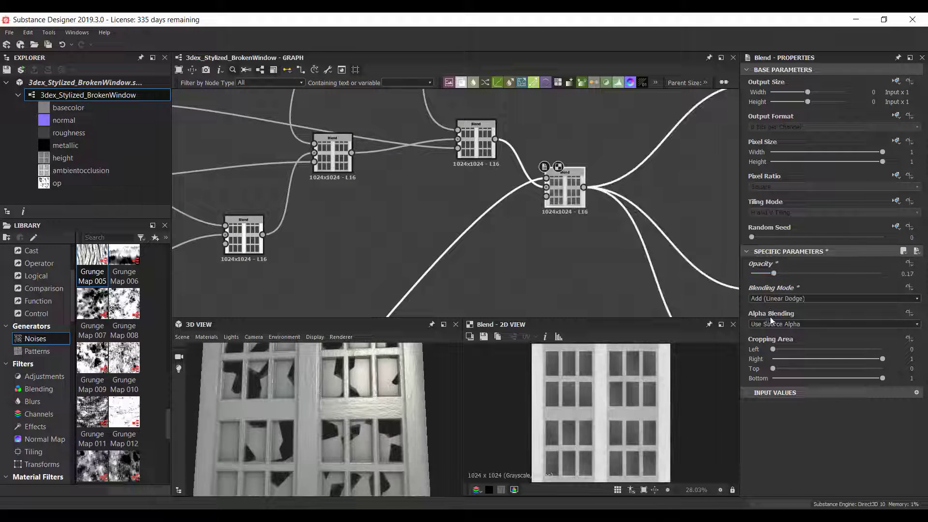
- Lower the additive Blend's opacity to 0.21
drag(815, 274, 795, 273)
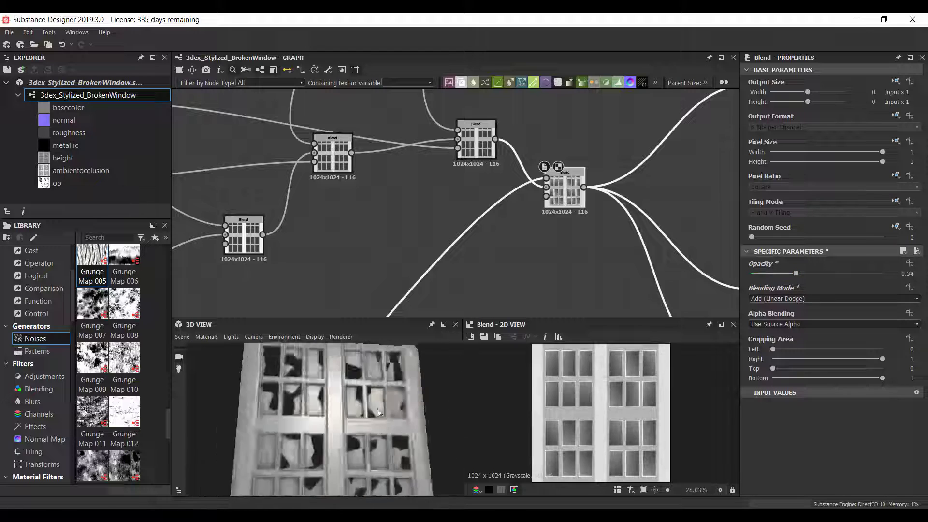
double_click(426, 222)
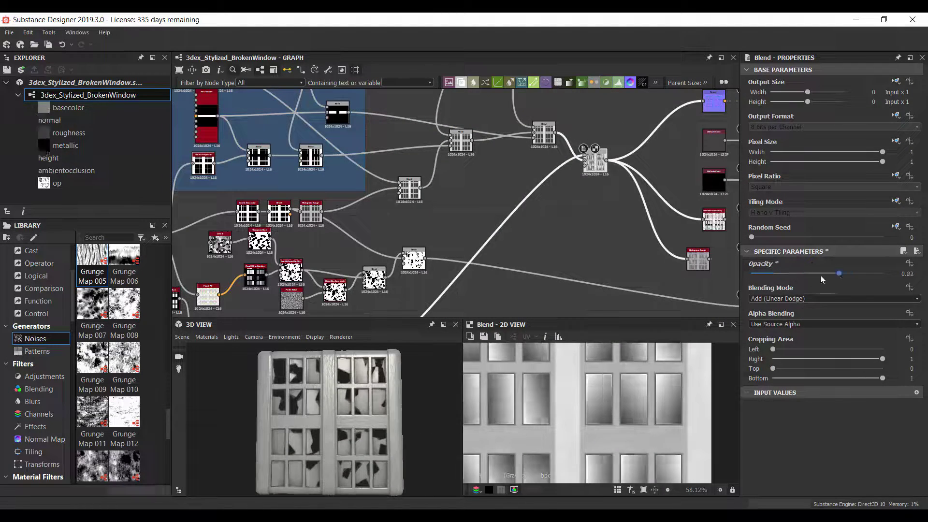
drag(839, 273, 776, 275)
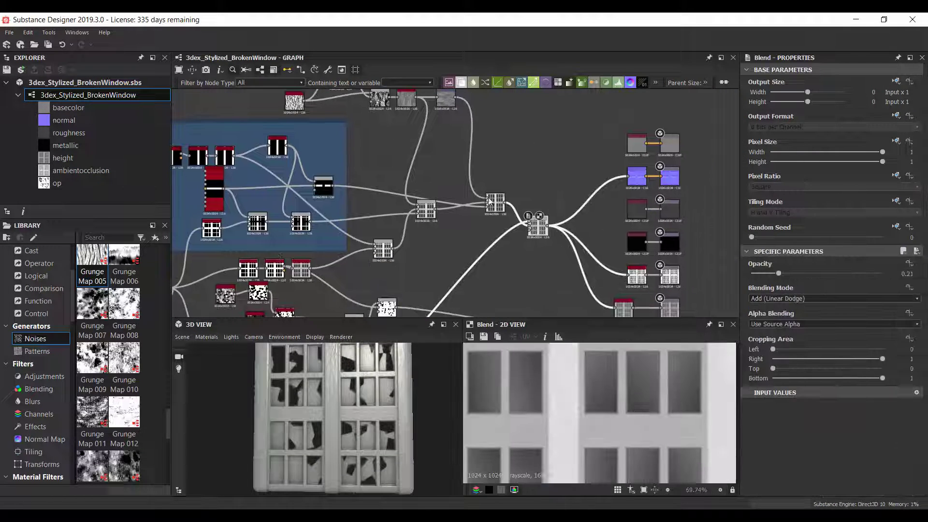
- Add a Gradient Map node via the 'gradient' search
key(space)
text(gradient)
click(614, 191)
- Add a second Gradient Map node and make its gradient blue for the glass
click(904, 362)
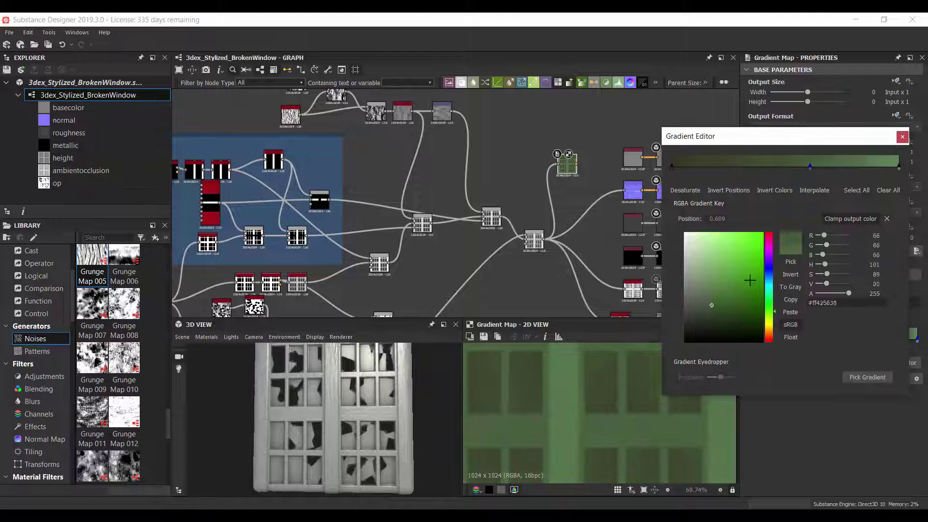
key(space)
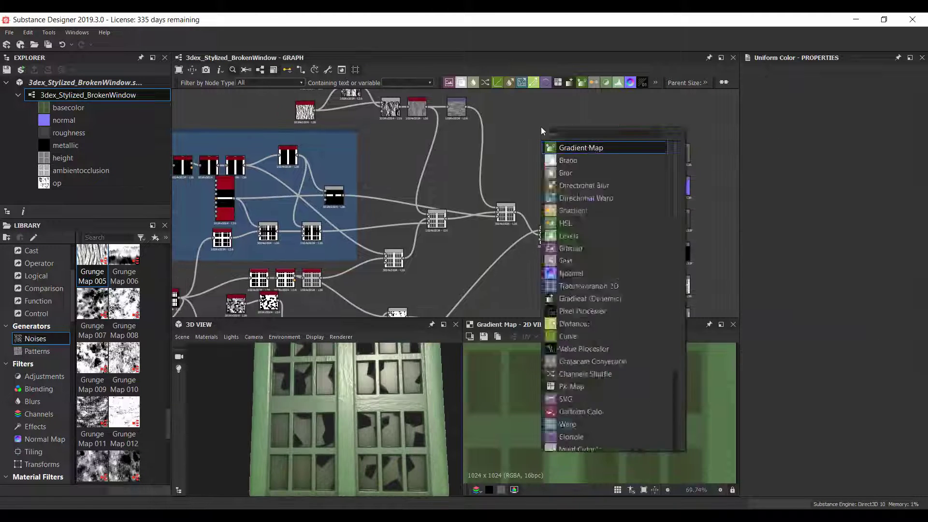
key(Return)
drag(551, 134, 600, 121)
click(896, 362)
click(768, 281)
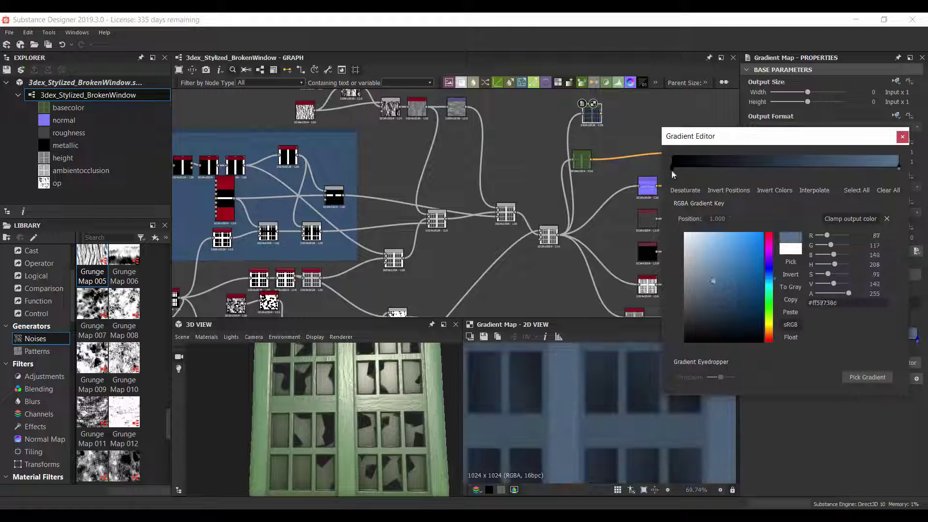
click(710, 321)
click(634, 201)
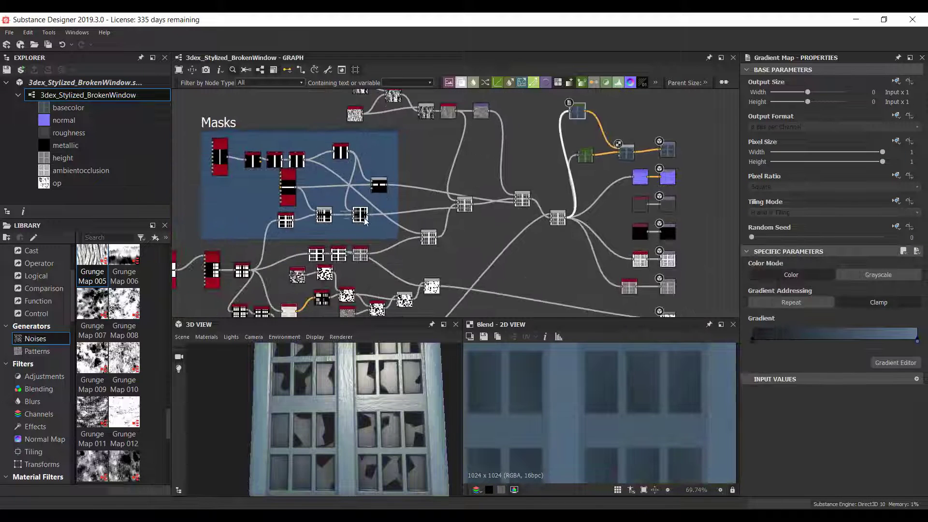
- Preview the mirror, histogram scan and Blend outputs, and chain another Invert Grayscale after Invert Grayscale
click(284, 221)
click(360, 253)
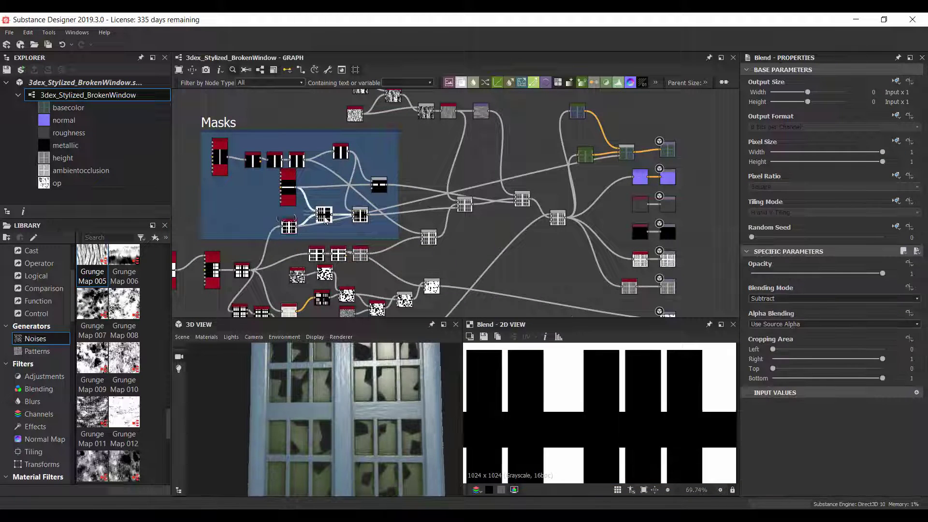
middle_drag(290, 271, 261, 250)
click(218, 251)
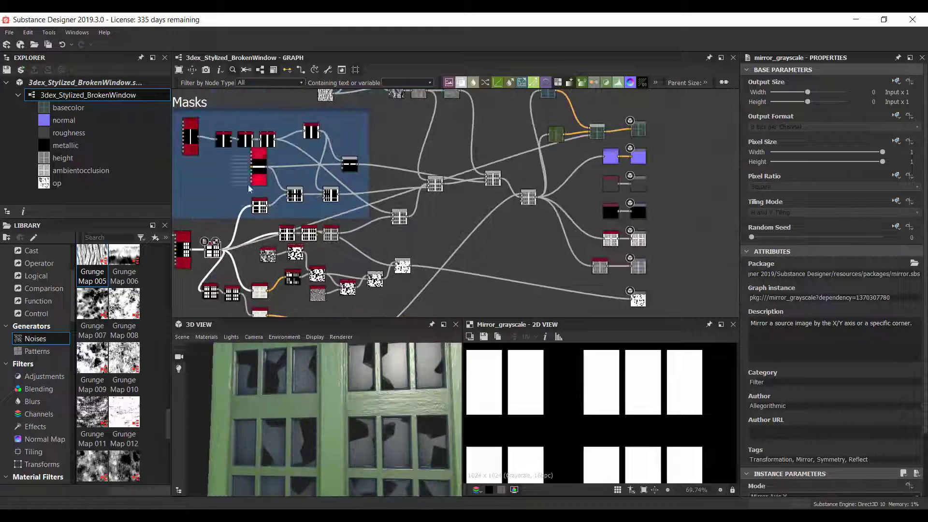
scroll(206, 239, up, 3)
drag(333, 166, 389, 183)
click(397, 189)
scroll(390, 175, down, 5)
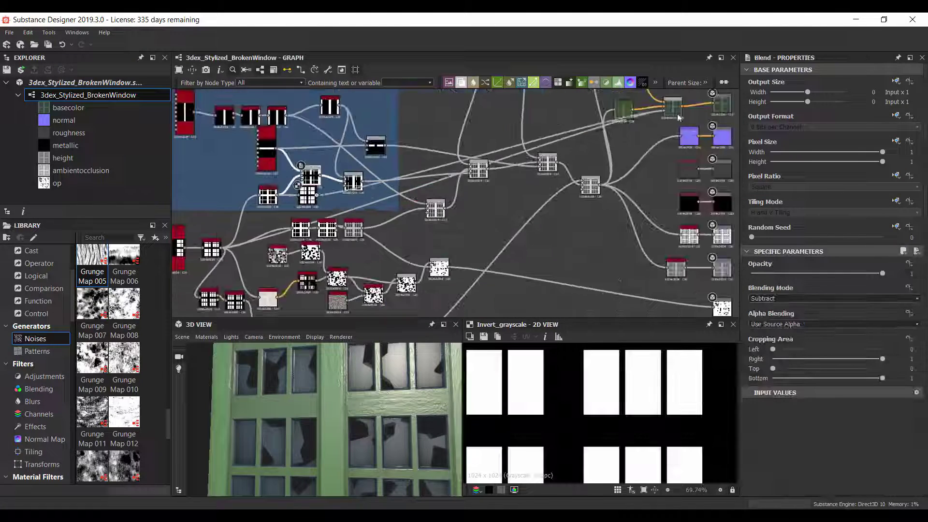
click(620, 111)
scroll(621, 118, up, 2)
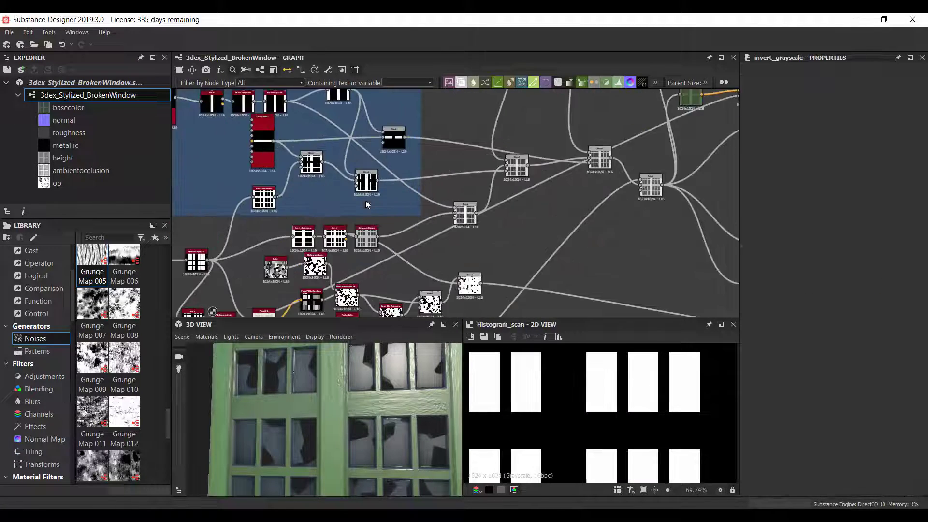
scroll(448, 235, up, 3)
click(560, 164)
scroll(386, 396, down, 2)
scroll(272, 257, down, 4)
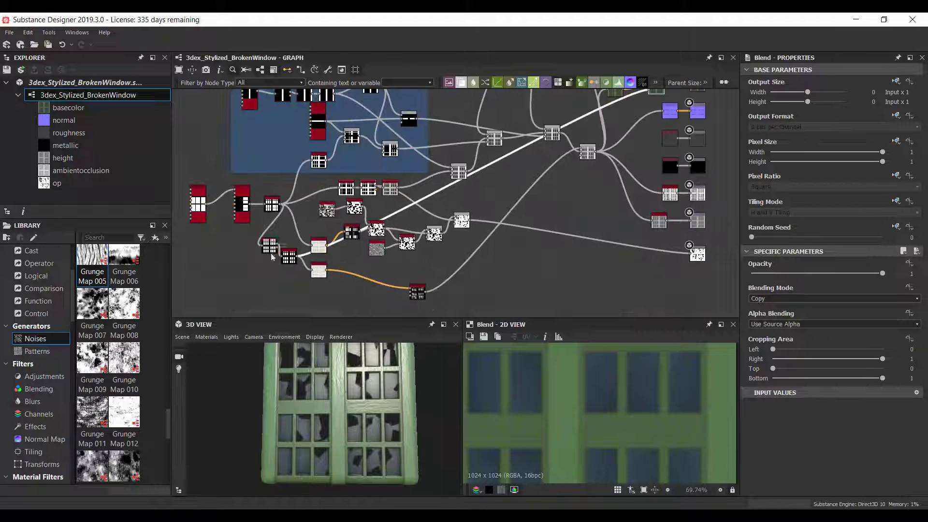
- Raise the hbao node's height depth to about 0.24
click(699, 192)
drag(367, 391, 352, 397)
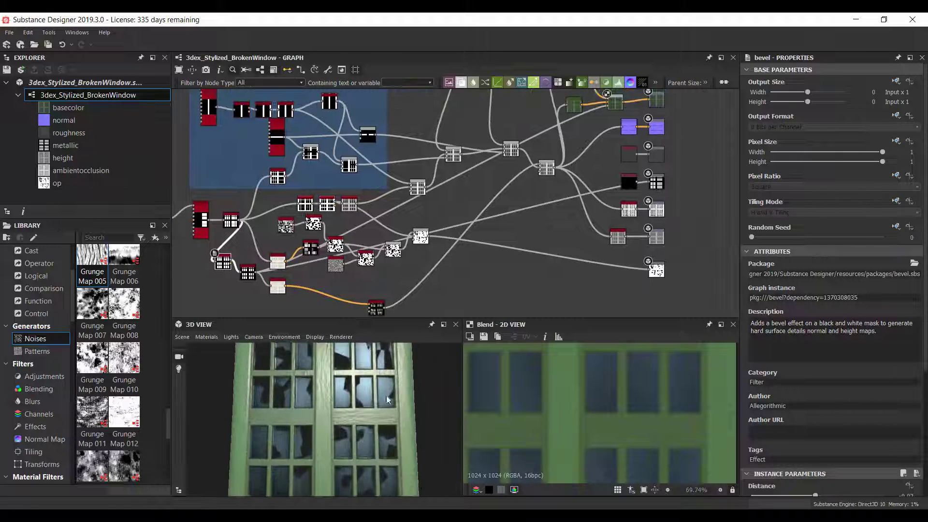
scroll(599, 244, up, 2)
click(651, 184)
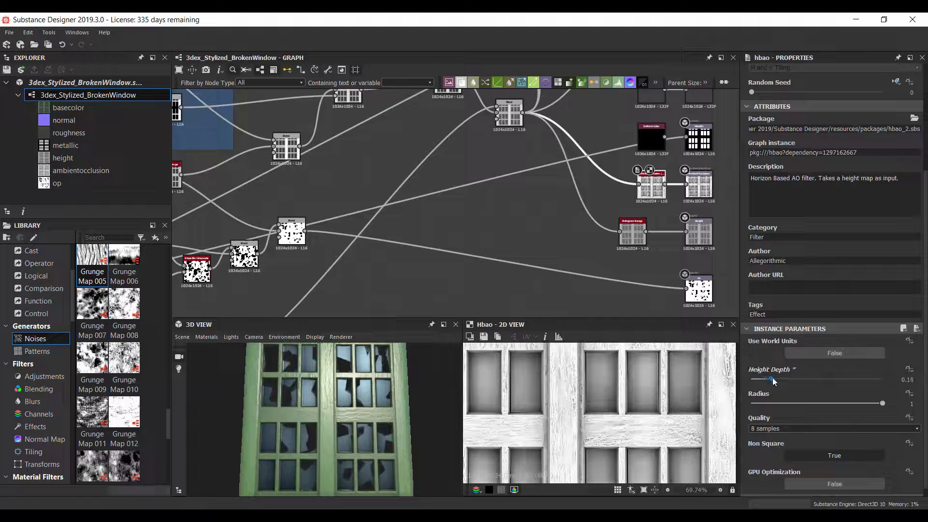
drag(772, 381, 784, 382)
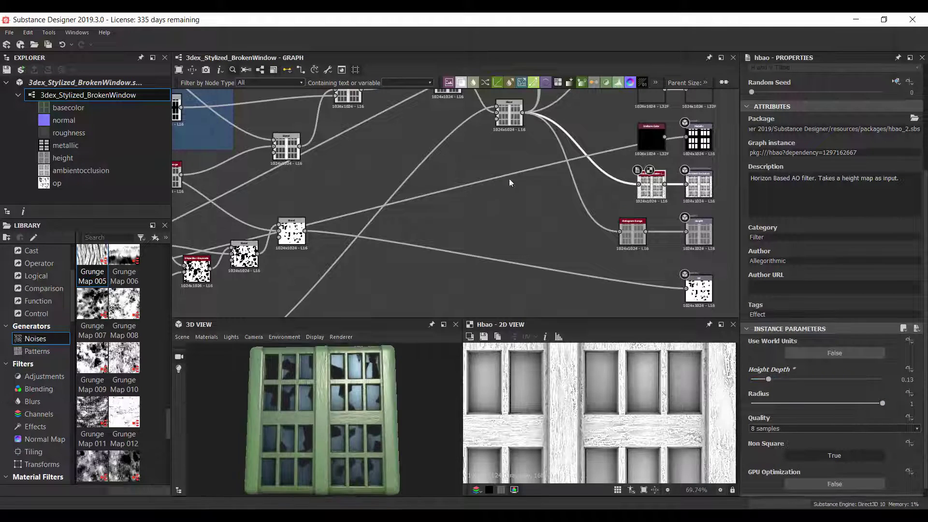
scroll(454, 203, down, 3)
scroll(498, 176, up, 3)
- Edit the frame Gradient Map's dark left key to tint the frame brown
click(498, 176)
drag(317, 440, 338, 438)
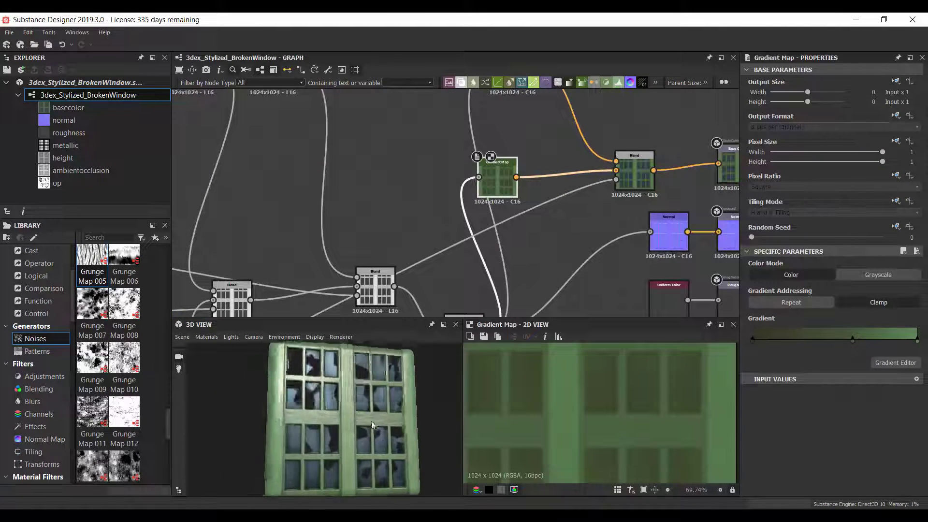
click(895, 363)
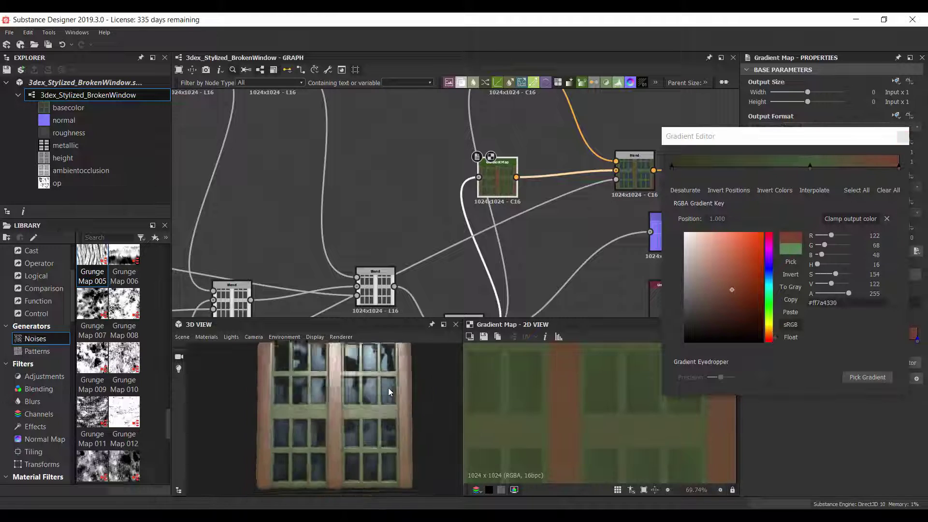
click(672, 166)
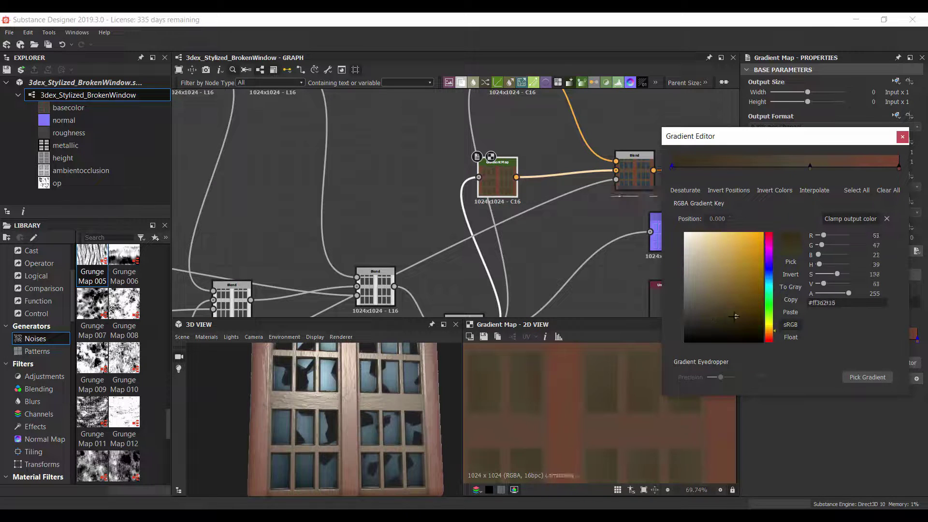
click(902, 137)
- Raise the Uniform Color roughness value to 96
middle_drag(532, 242, 445, 176)
click(582, 234)
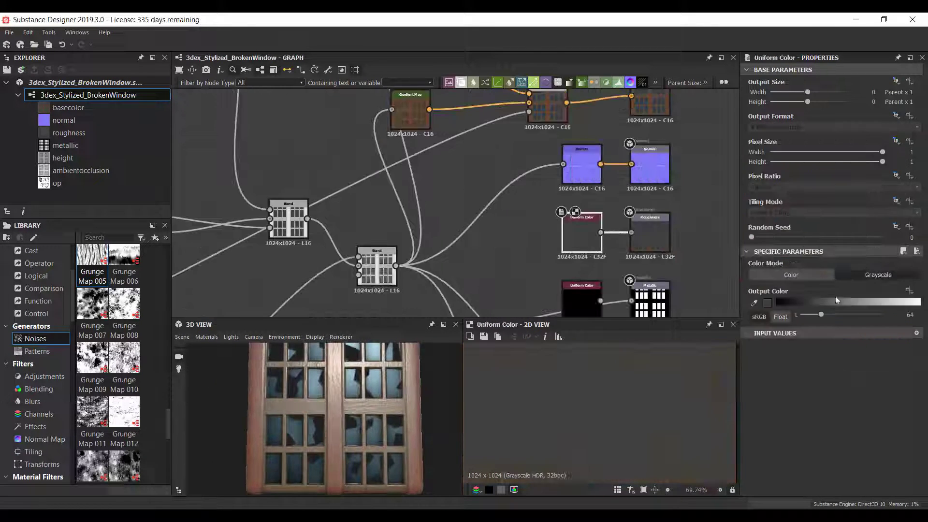
scroll(359, 403, up, 3)
scroll(359, 403, down, 3)
scroll(435, 203, down, 3)
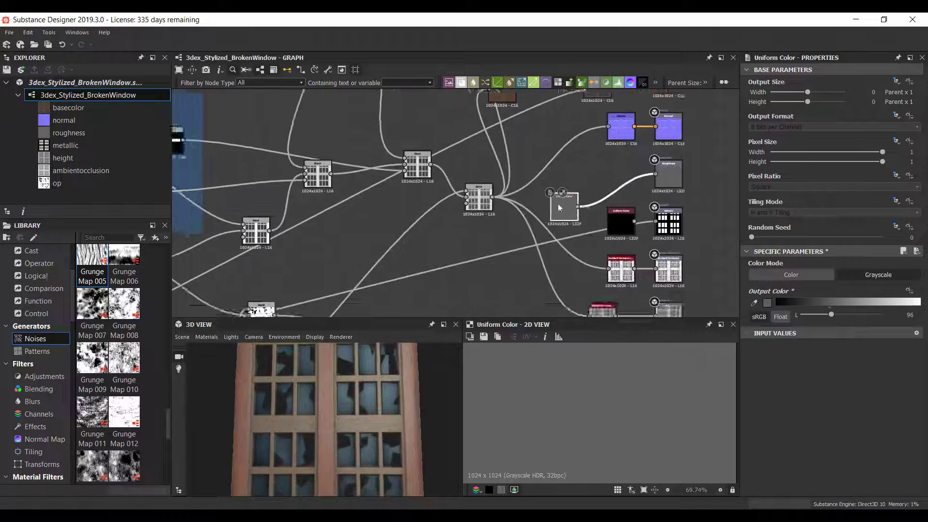
- Lower the hbao radius and set its height depth to 0.25
click(521, 179)
drag(821, 407, 762, 403)
drag(768, 379, 791, 381)
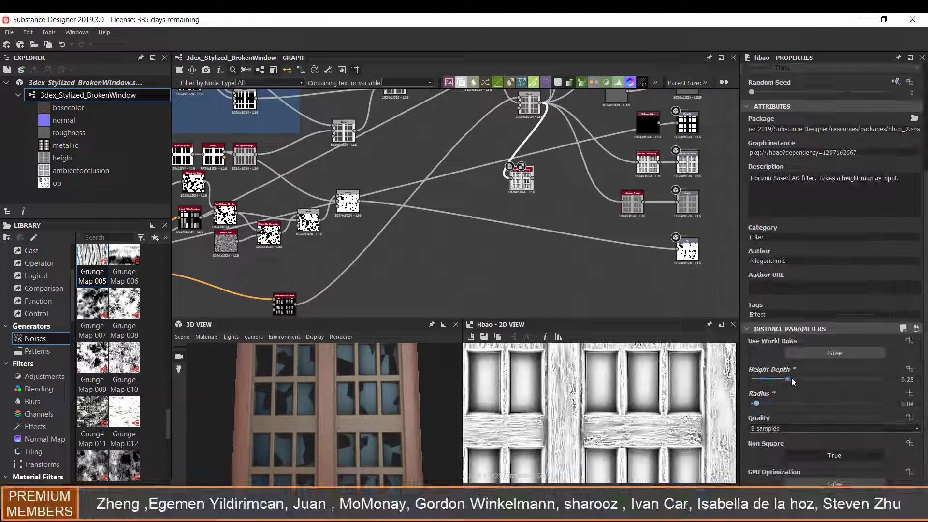
- Feed Clouds 2 into the Slope Blur Grayscale with 32 samples and intensity 1.12
scroll(530, 198, up, 3)
mouse_move(466, 179)
mouse_down()
mouse_move(552, 180)
mouse_move(586, 215)
mouse_up()
click(611, 271)
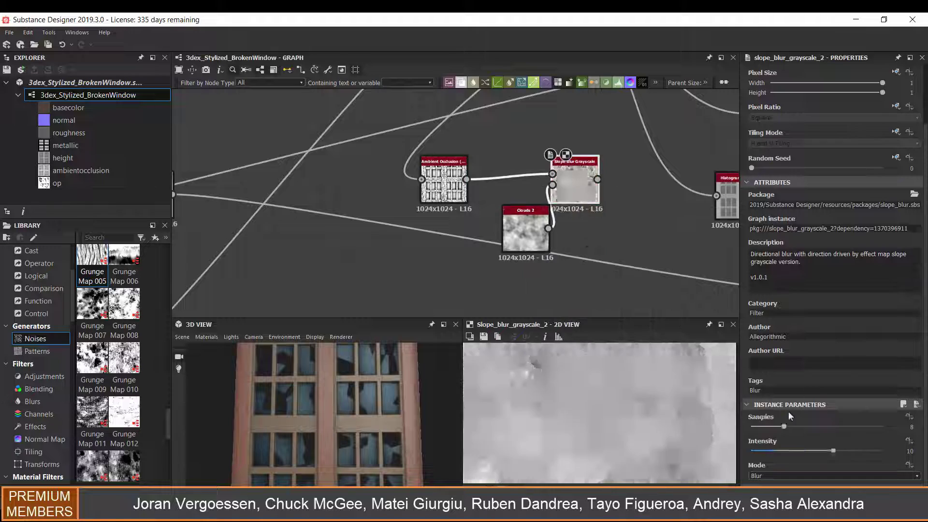
drag(784, 426, 883, 426)
drag(833, 451, 759, 449)
scroll(640, 208, down, 3)
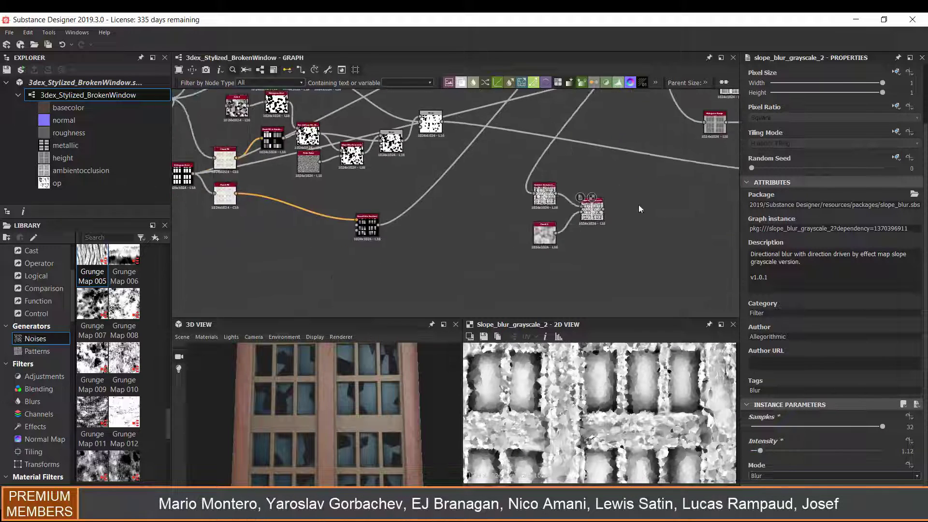
- Add a Blend and an Invert node after the slope blur and preview the Blend
key(ctrl+alt+b)
scroll(688, 213, up, 2)
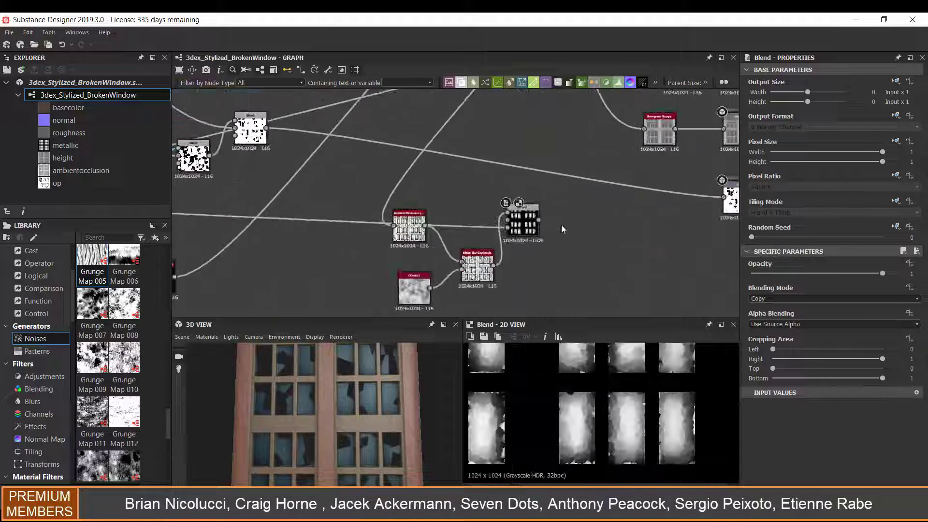
key(ctrl+alt+i)
scroll(541, 220, down, 5)
click(583, 139)
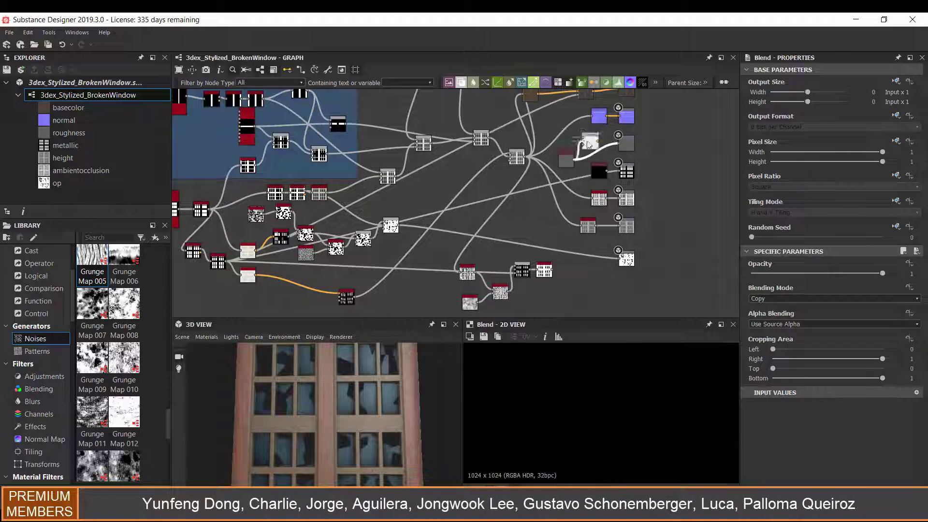
scroll(597, 112, up, 2)
scroll(596, 112, up, 2)
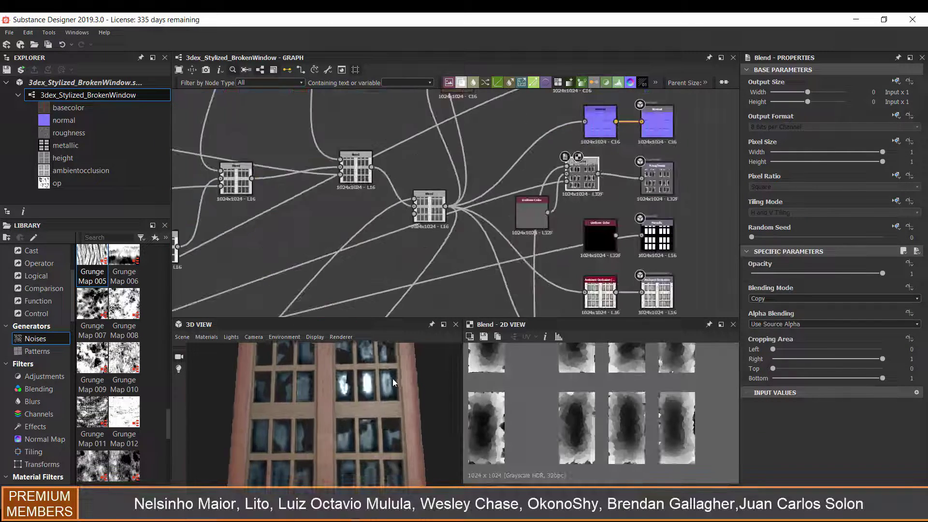
scroll(581, 206, up, 3)
scroll(581, 206, up, 2)
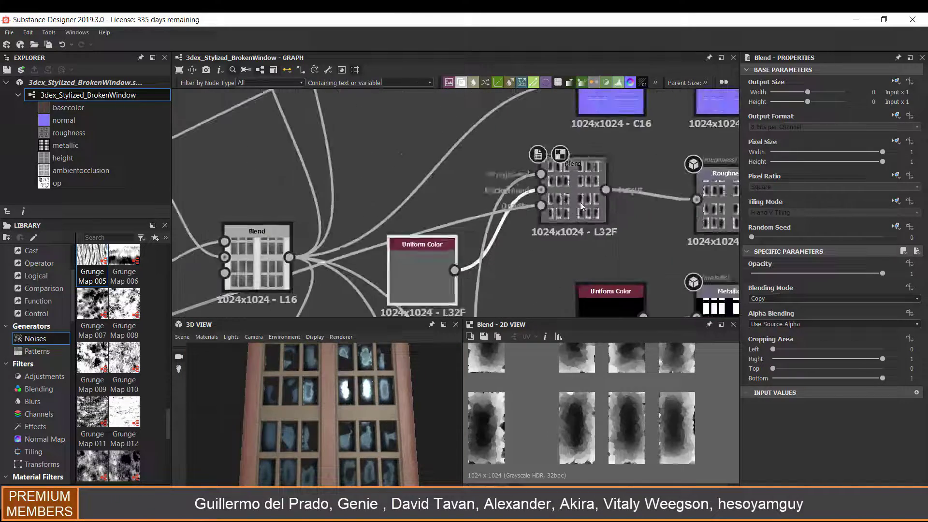
- Set blend opacity near 0.36, strengthen the slope blur, and lower the Levels output maximum
drag(883, 273, 781, 273)
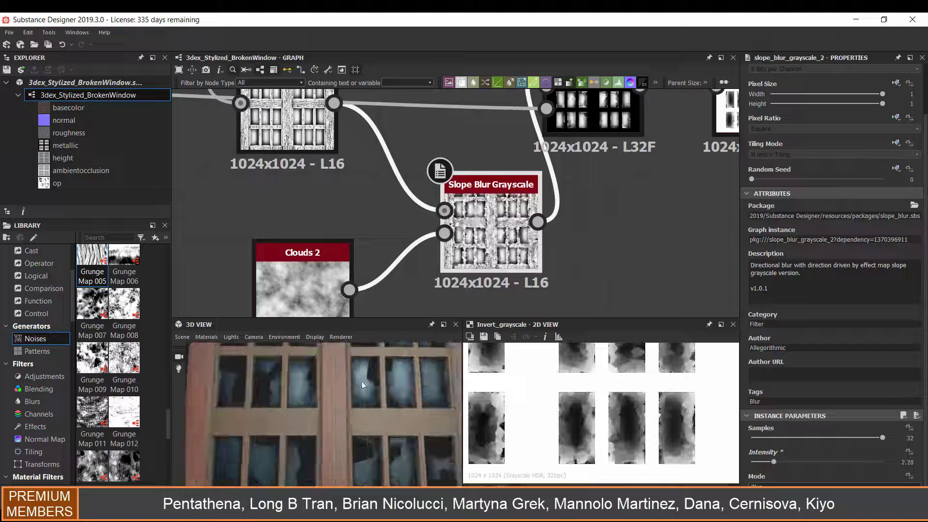
drag(754, 463, 812, 460)
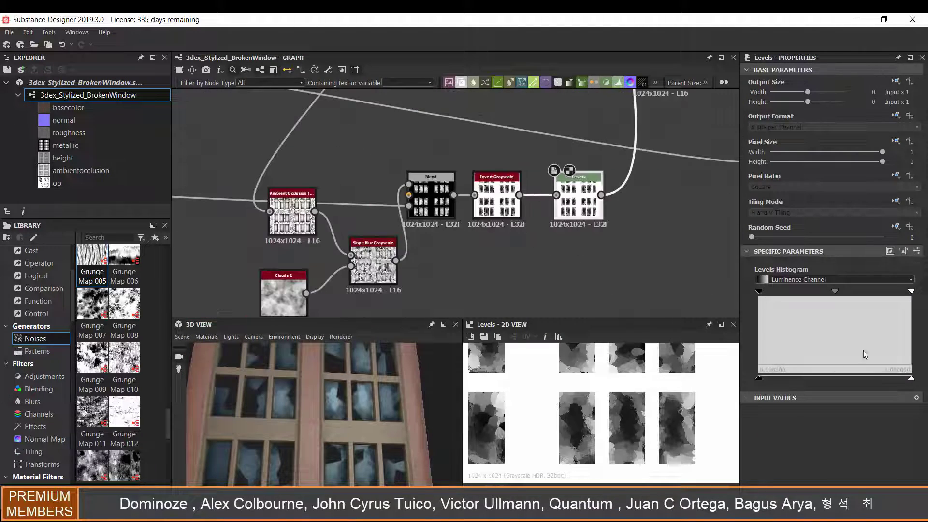
drag(911, 378, 822, 378)
drag(380, 396, 364, 381)
scroll(364, 381, up, 2)
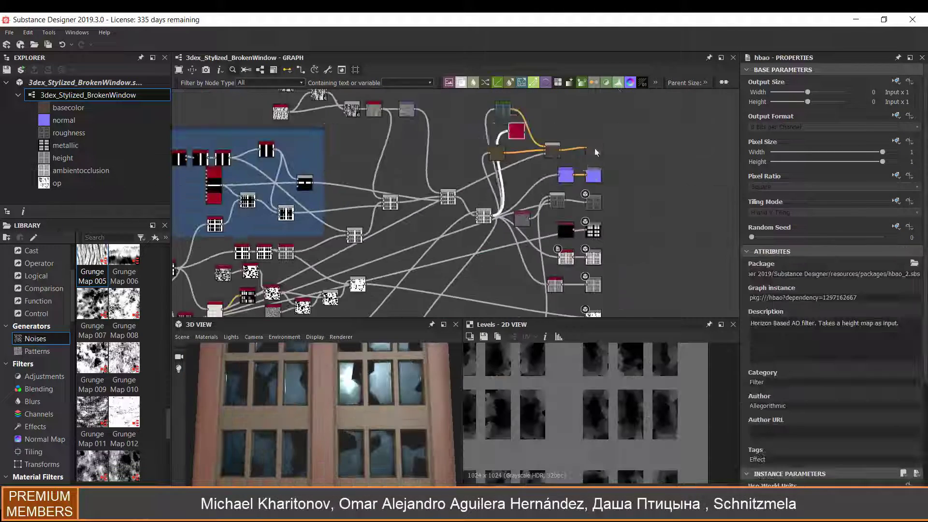
- Group the roughness nodes in a Roughness frame and add a Levels node
drag(567, 258, 451, 225)
right_click(555, 240)
click(575, 296)
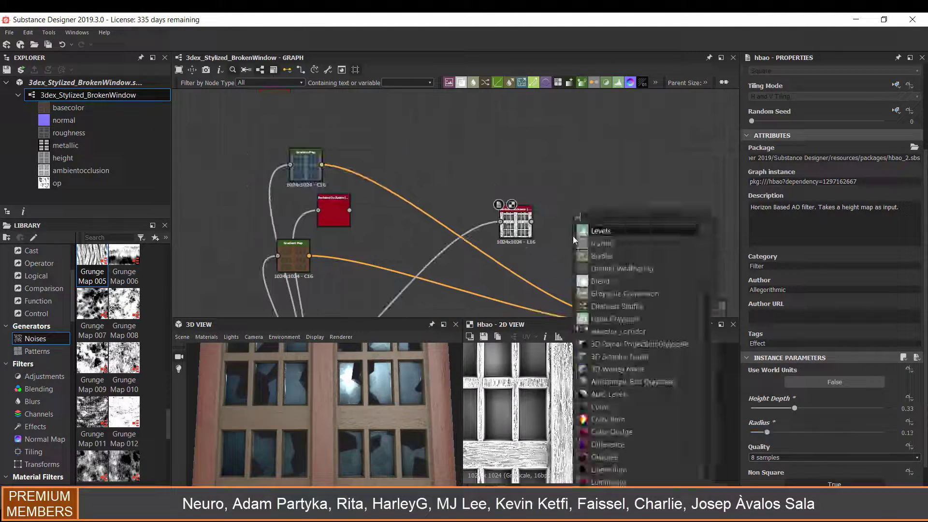
click(628, 238)
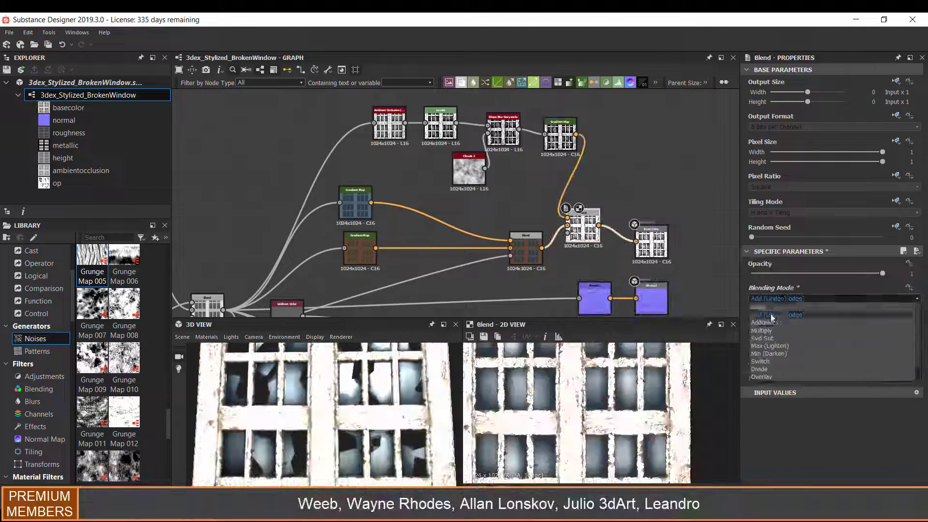
- Try the Blend's Multiply, Divide and Soft Light blending modes
click(775, 319)
key(Down)
key(Down)
key(Down)
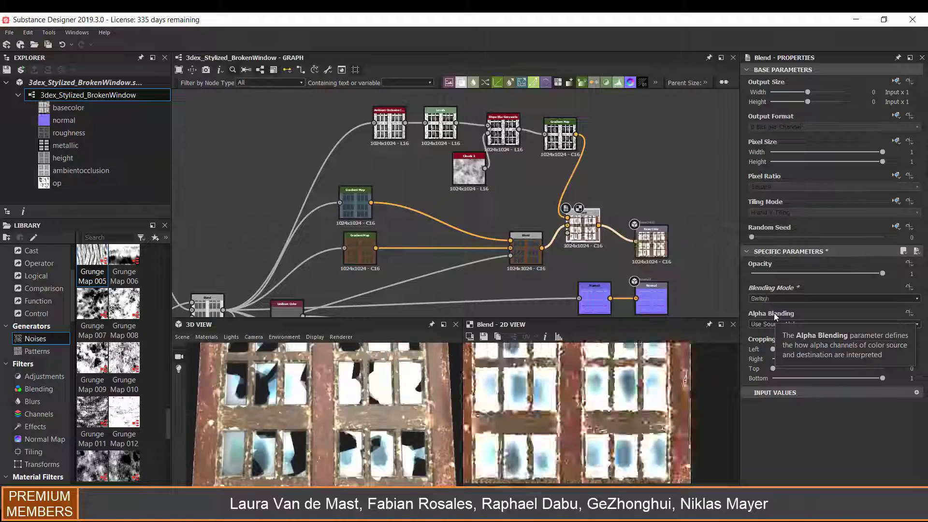
key(Down)
key(Down)
click(771, 301)
click(796, 352)
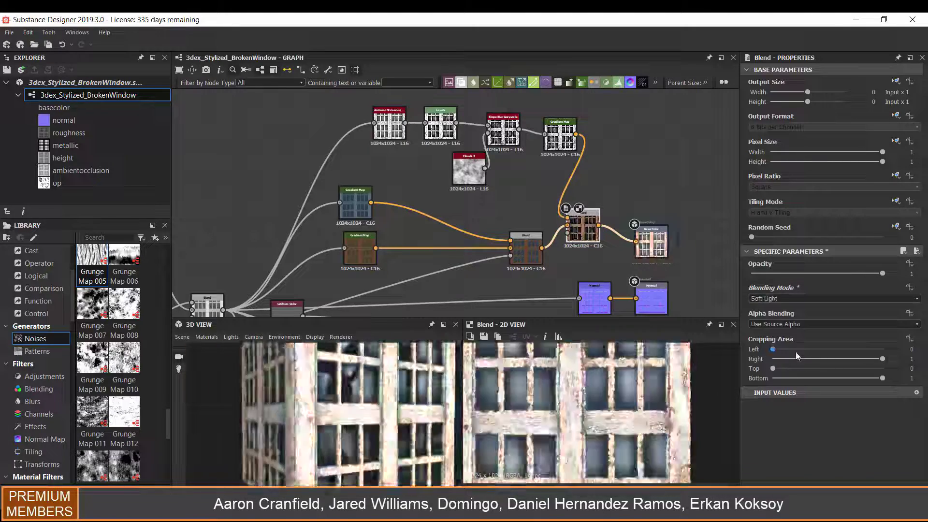
click(773, 300)
- Connect a new Levels node into the Blend and push its midtones up for a harsher mask
key(space)
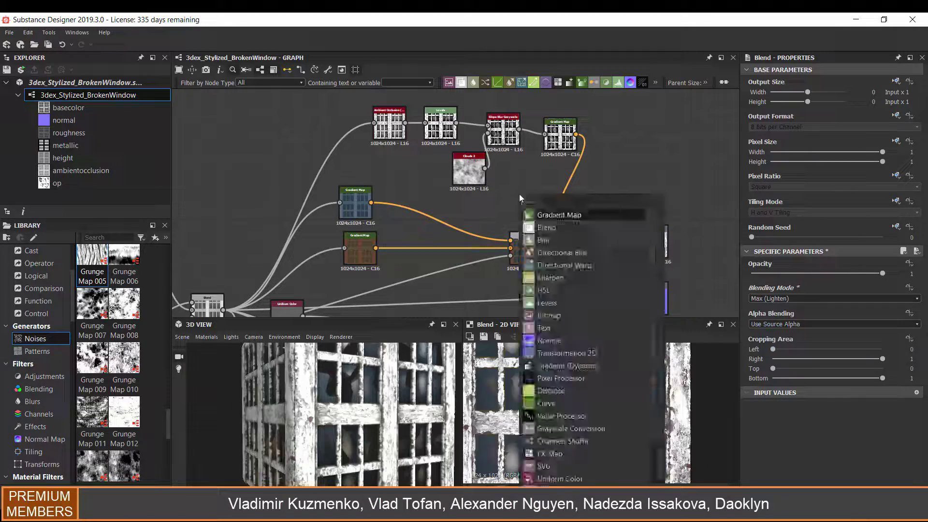
text(levels)
key(Return)
drag(531, 192, 568, 232)
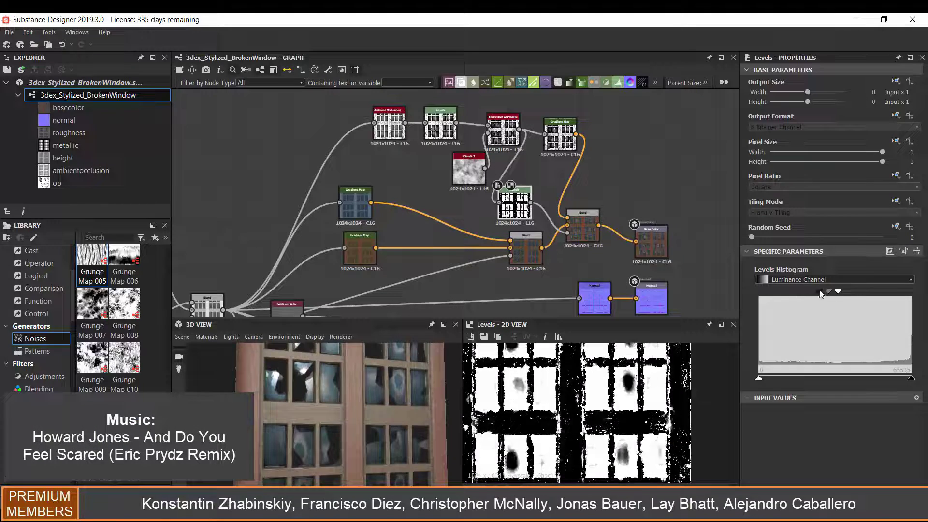
drag(821, 293, 851, 294)
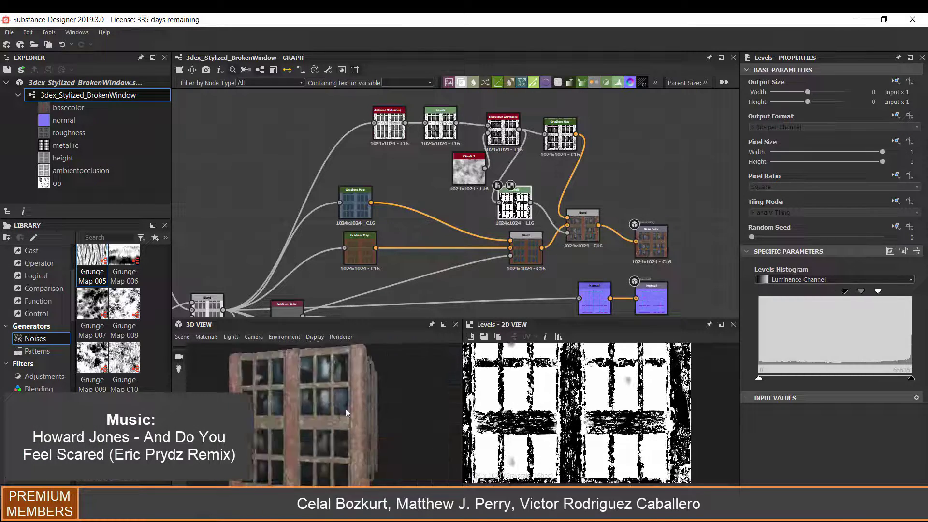
scroll(352, 403, up, 3)
drag(367, 403, 330, 398)
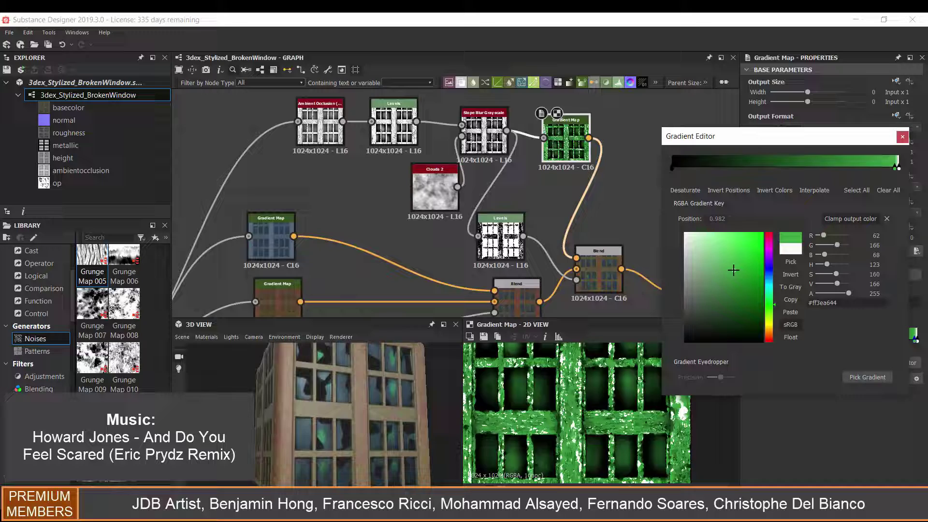
- Recolour the gradient's left key dark green and inspect the Subtract blend's settings
click(672, 167)
click(744, 292)
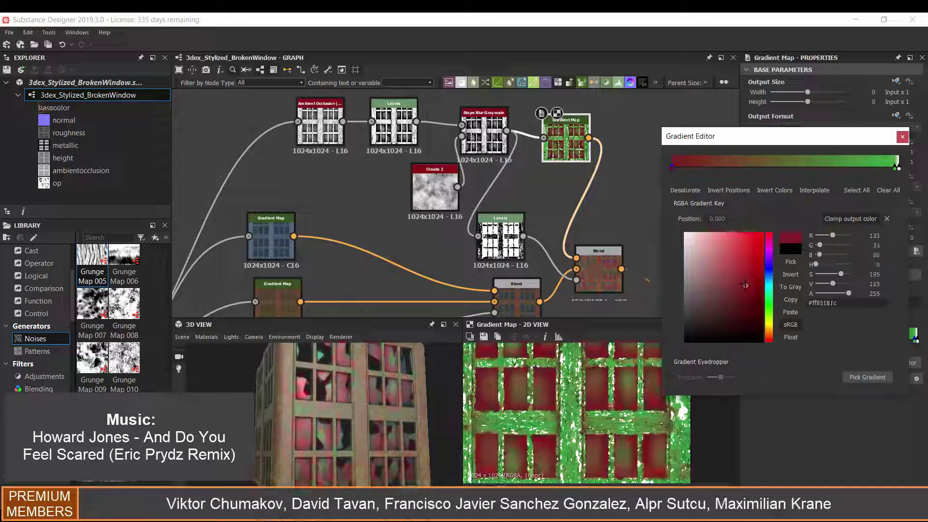
scroll(529, 219, down, 3)
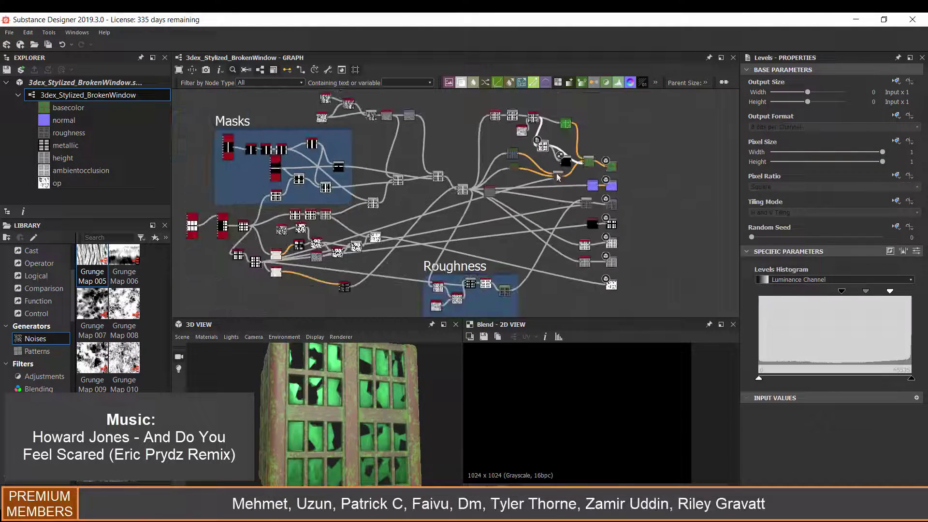
click(790, 298)
click(775, 317)
drag(379, 410, 374, 387)
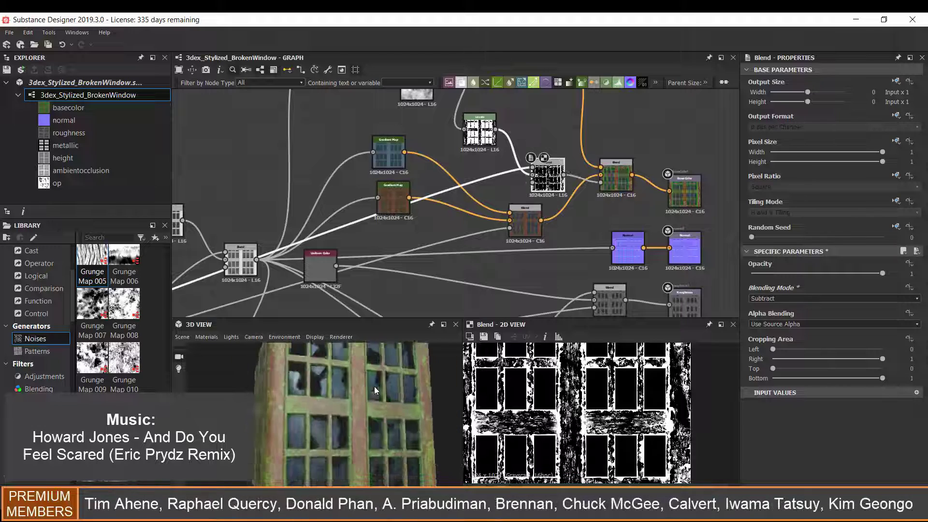
drag(318, 402, 276, 403)
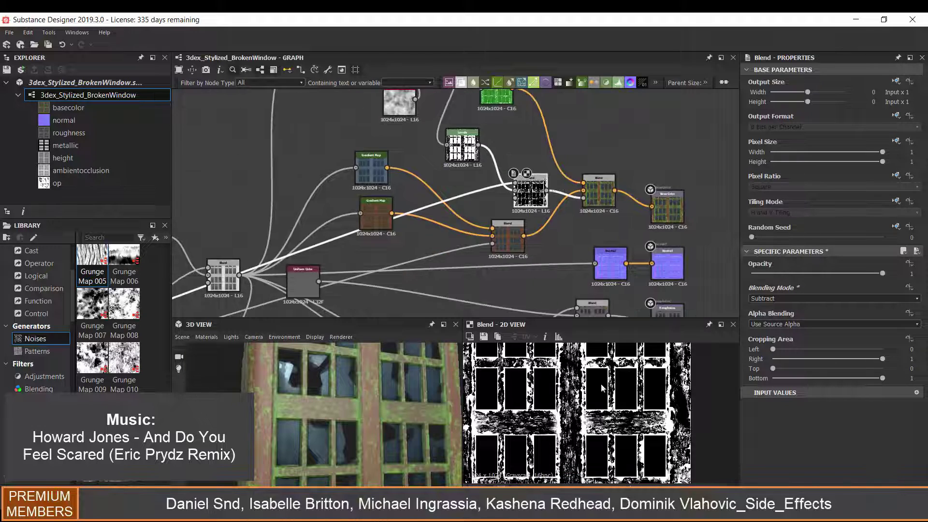
click(514, 143)
- Recolour the Gradient Map's right key from green to a warm yellow
click(901, 167)
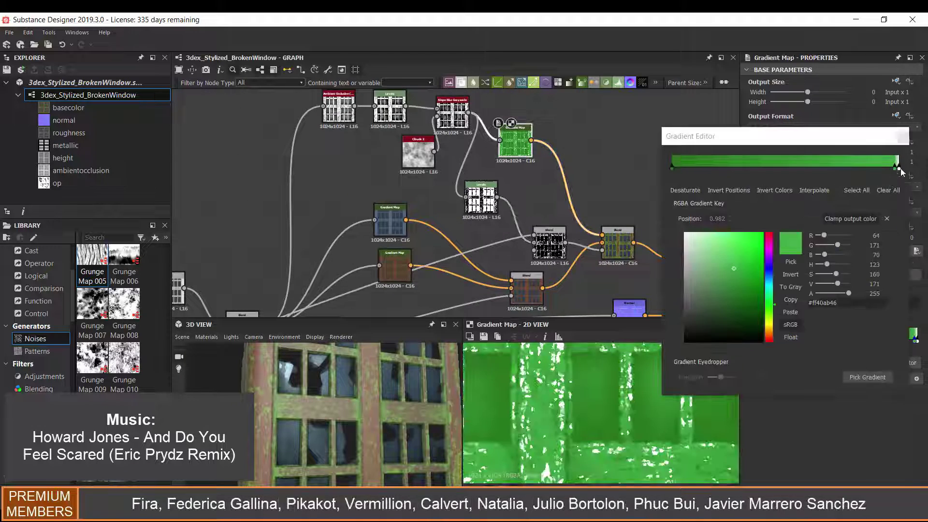
drag(769, 235, 769, 313)
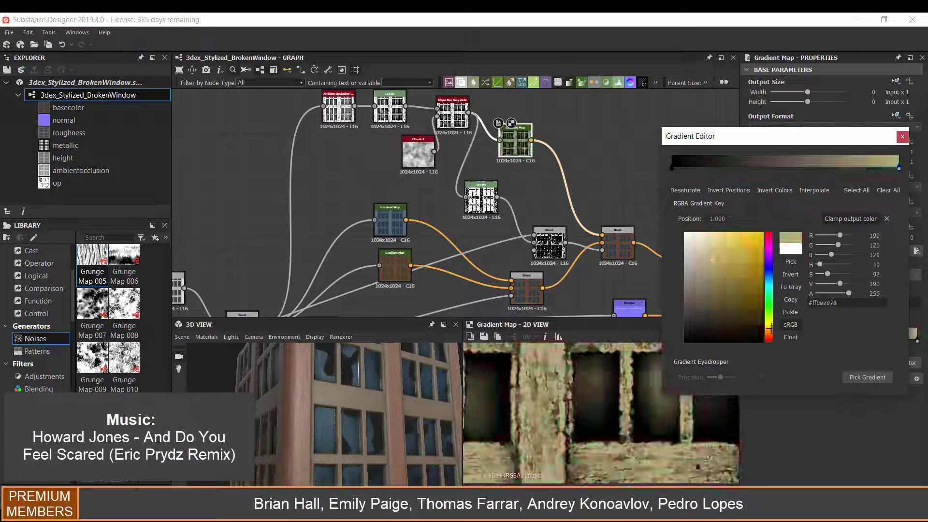
click(713, 260)
scroll(357, 409, up, 3)
drag(357, 409, 309, 406)
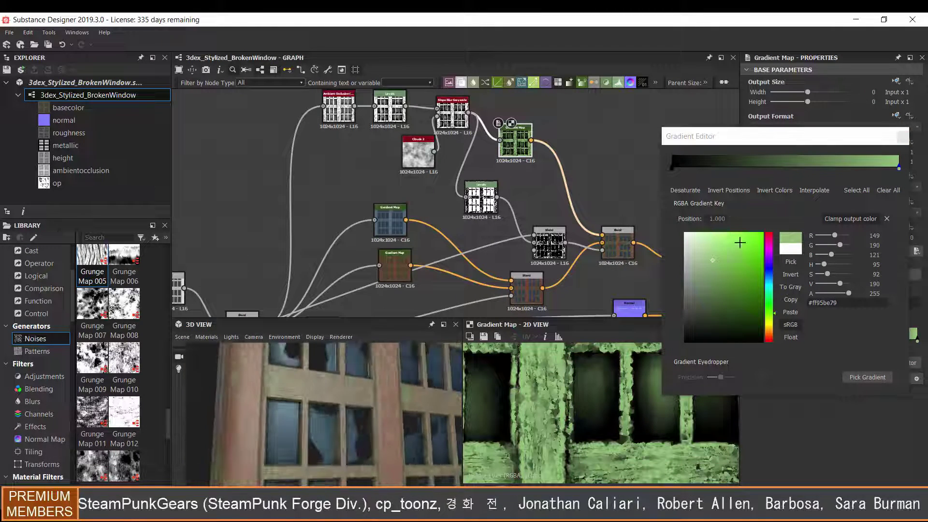
click(713, 258)
click(769, 324)
click(737, 233)
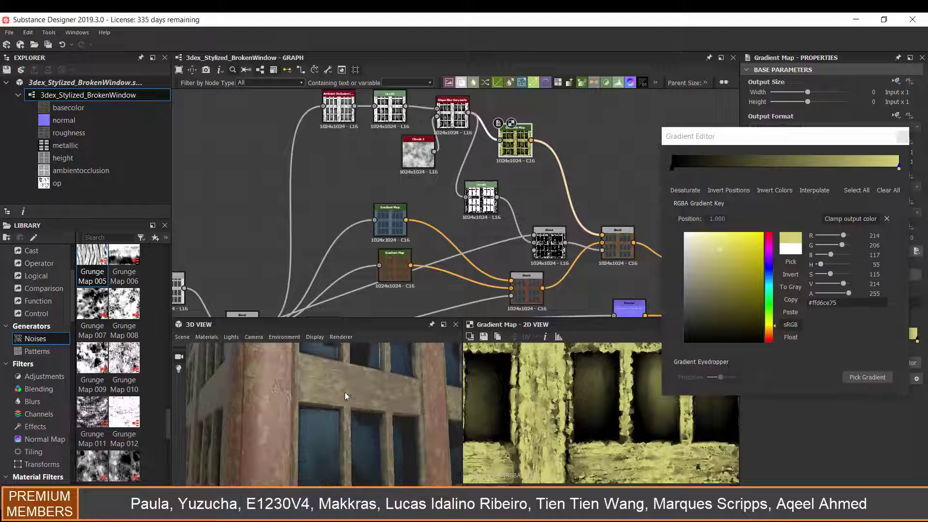
drag(357, 406, 378, 390)
click(769, 332)
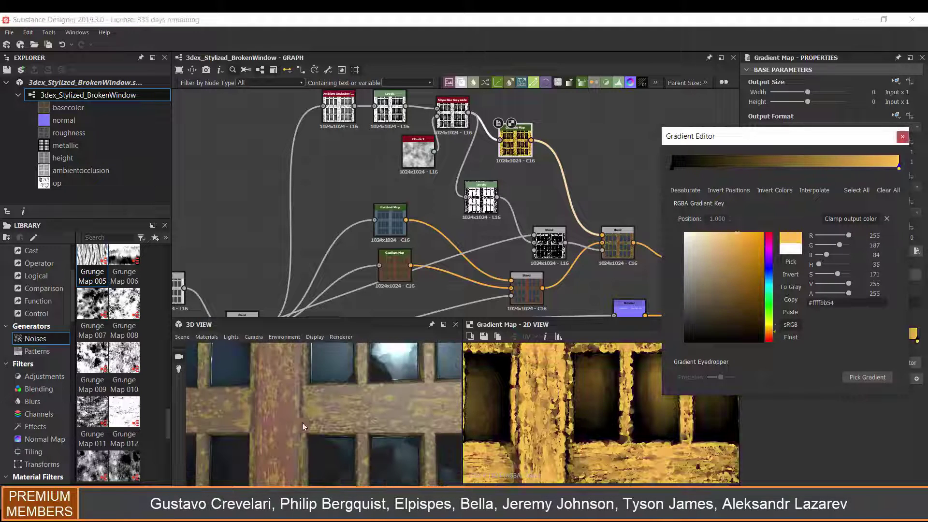
scroll(325, 407, up, 3)
scroll(326, 407, down, 3)
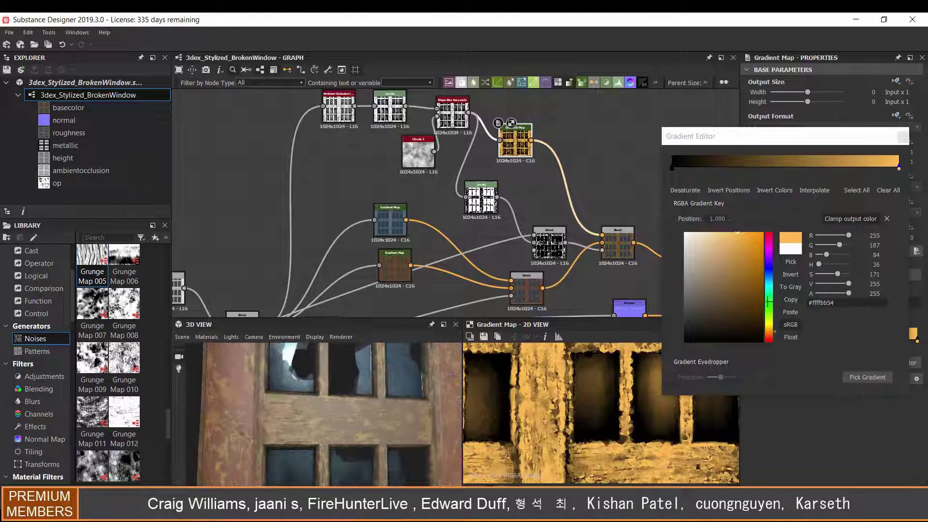
click(769, 327)
scroll(380, 400, down, 3)
scroll(379, 400, up, 3)
- Raise the paint Blend's opacity to about 0.86, then select the roughness Copy blend
click(617, 244)
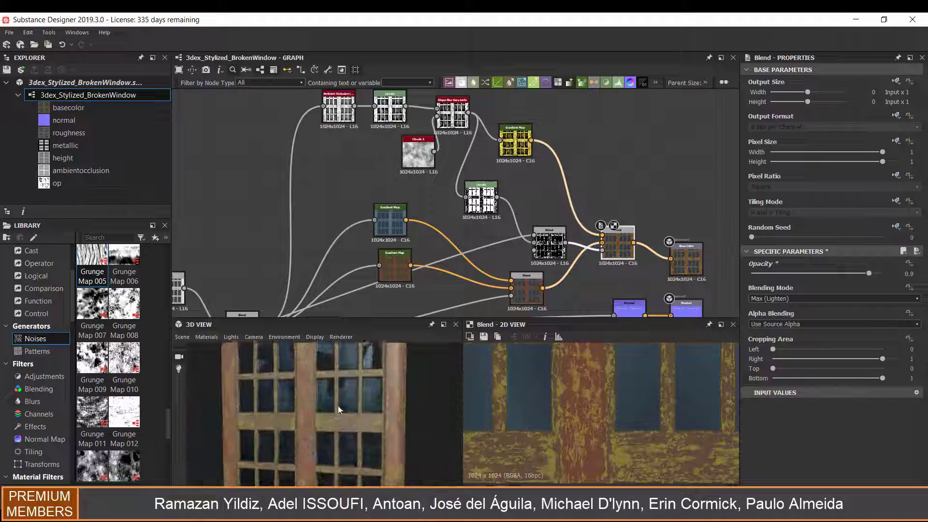
drag(818, 274, 863, 274)
scroll(333, 394, up, 3)
scroll(333, 393, down, 2)
click(549, 244)
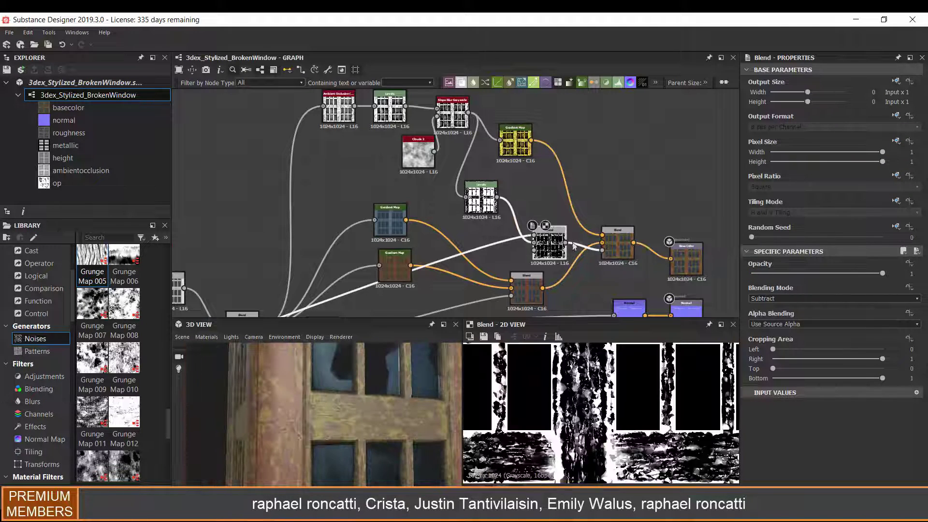
scroll(549, 244, down, 3)
middle_drag(481, 202, 584, 204)
scroll(565, 194, up, 5)
click(515, 223)
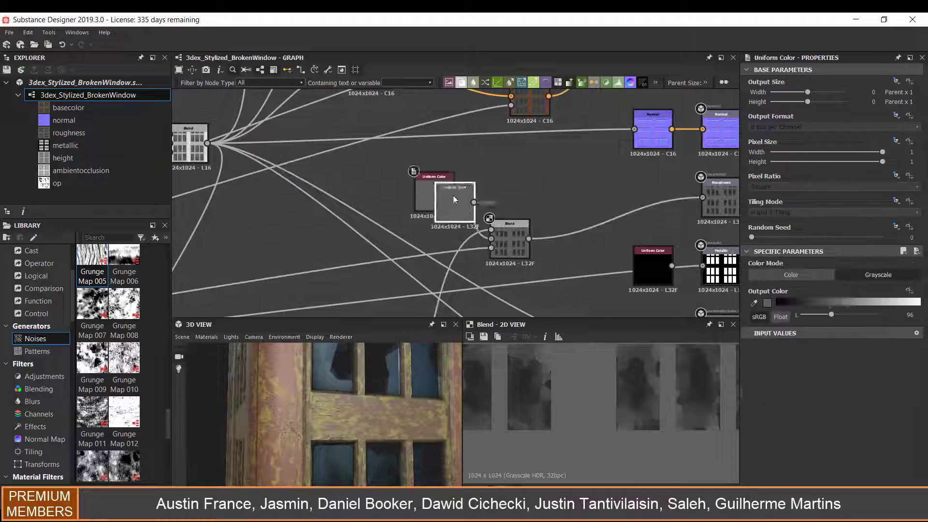
- Move the Uniform Color node aside and switch the 3D preview mesh to Cylinder
drag(454, 198, 515, 235)
click(585, 213)
scroll(584, 213, down, 2)
scroll(337, 406, up, 2)
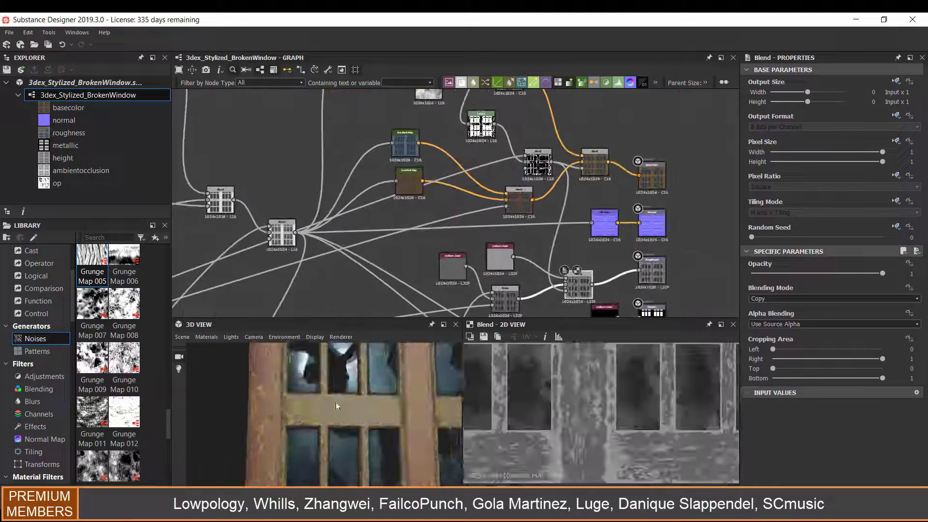
scroll(337, 406, down, 2)
scroll(578, 252, up, 3)
scroll(326, 400, up, 2)
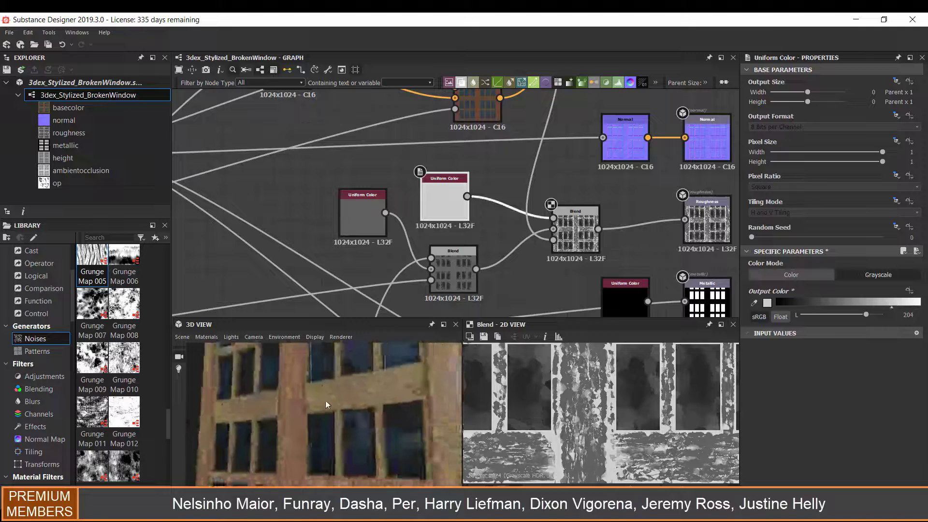
click(182, 337)
click(203, 242)
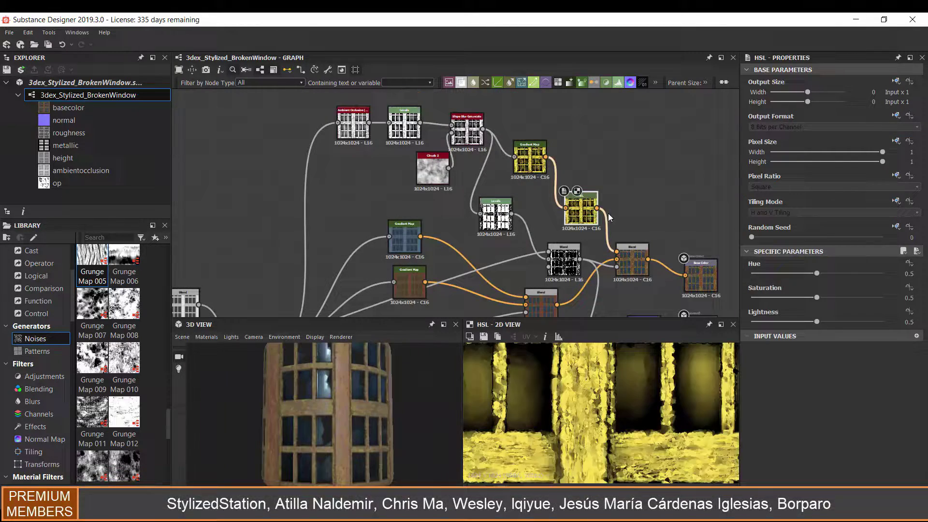
- Shift the paint colour's HSL hue to teal
drag(782, 273, 839, 272)
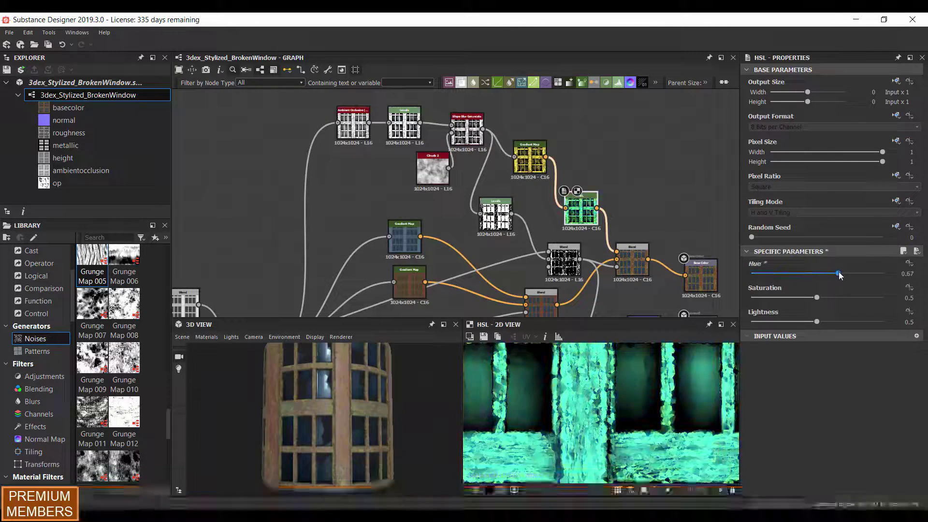
scroll(277, 408, up, 3)
scroll(277, 408, down, 3)
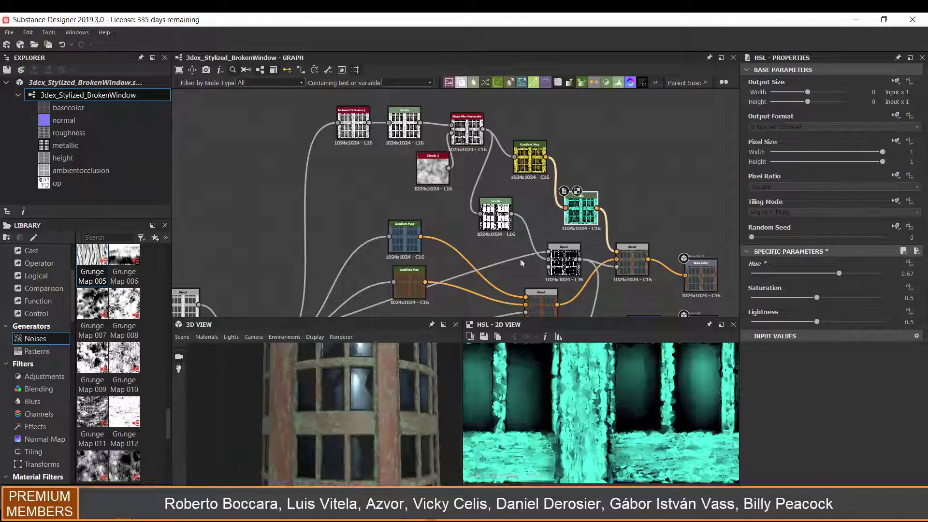
scroll(477, 171, up, 2)
- Paste a copy of the Levels/Slope Blur/Clouds 2 mask chain above the originals
key(ctrl+v)
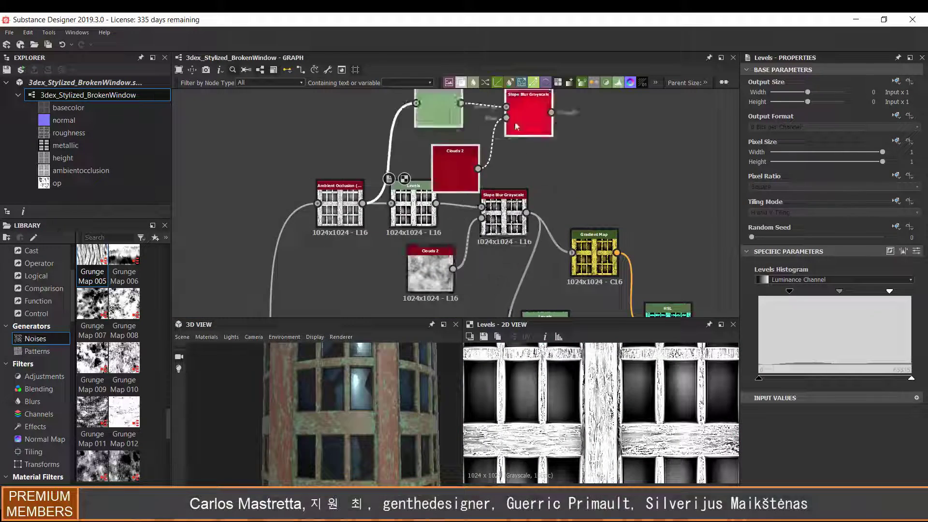
middle_drag(669, 202, 670, 260)
double_click(529, 174)
click(455, 229)
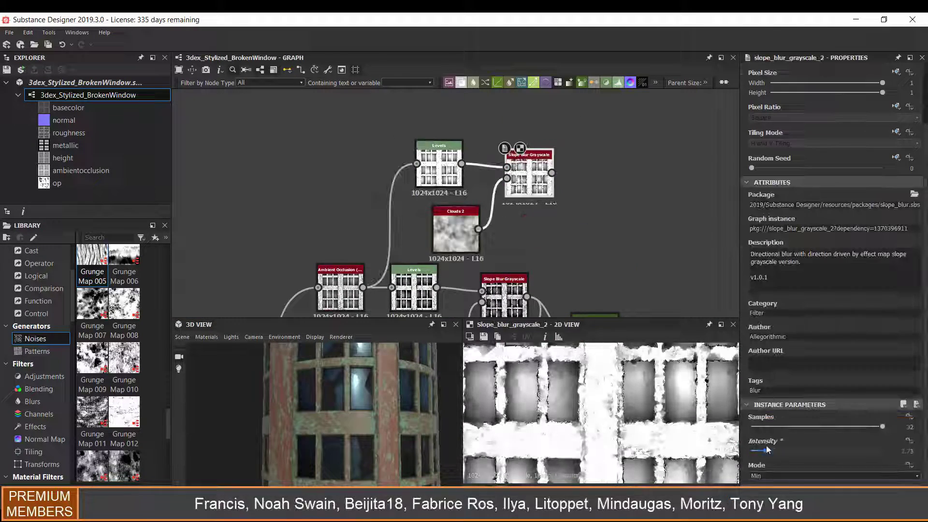
scroll(630, 217, down, 3)
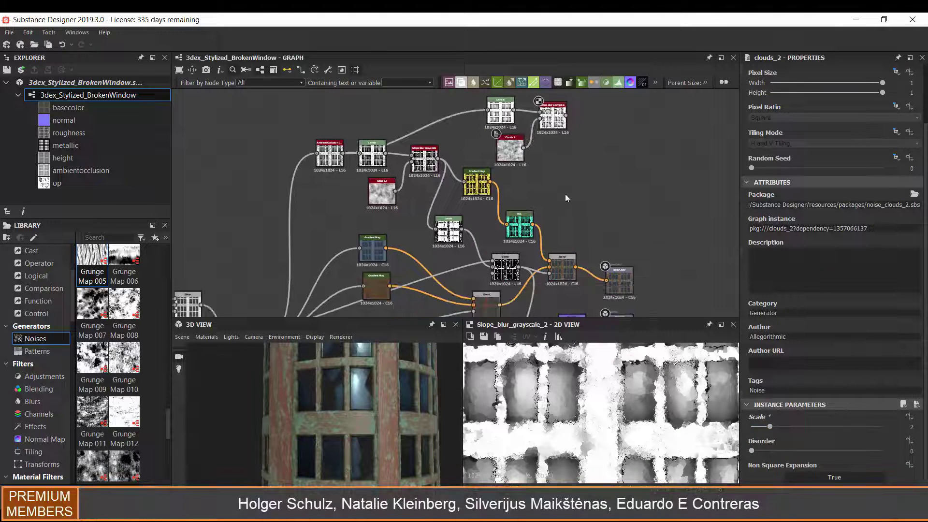
- Add an Invert Grayscale node to the copied mask chain
key(space)
text(blend)
key(Return)
key(ctrl+z)
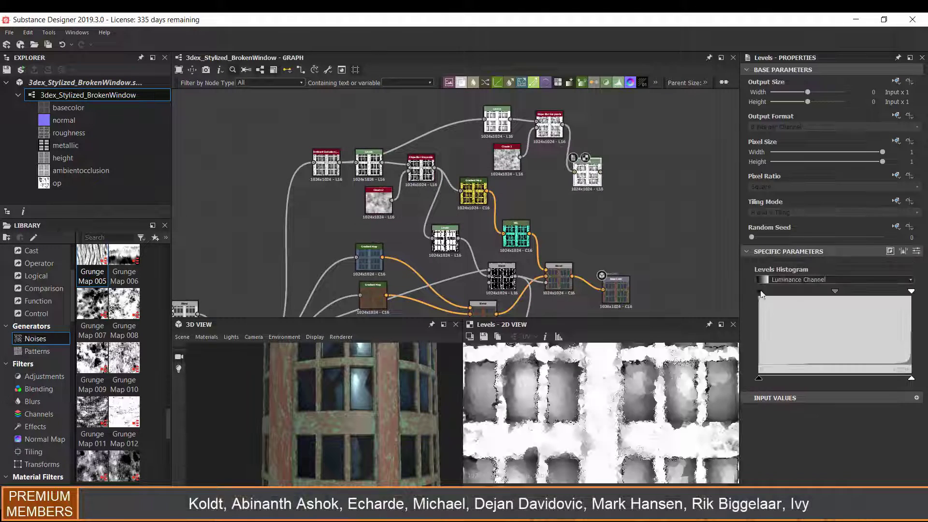
key(space)
key(Return)
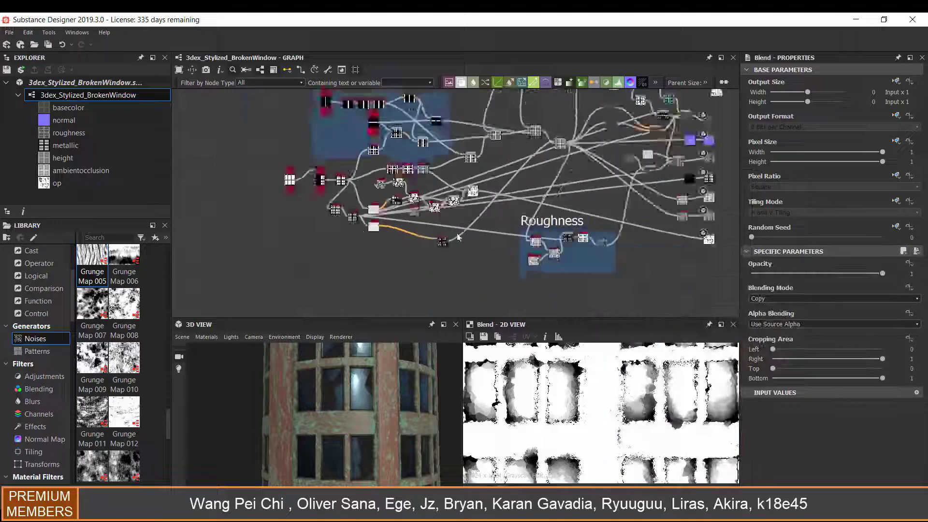
key(space)
text(inve)
key(Down)
key(Return)
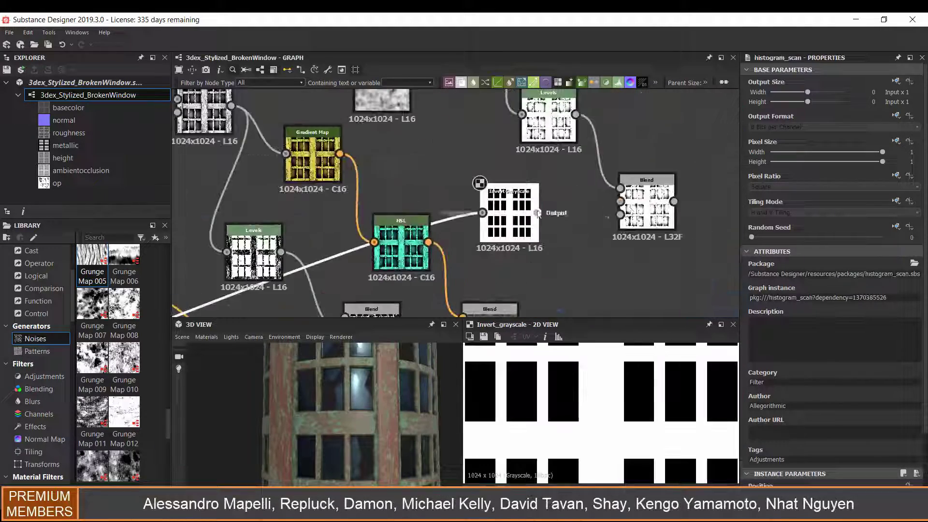
- Wire the inverted mask into the teal paint Blend's mask input
scroll(621, 290, down, 5)
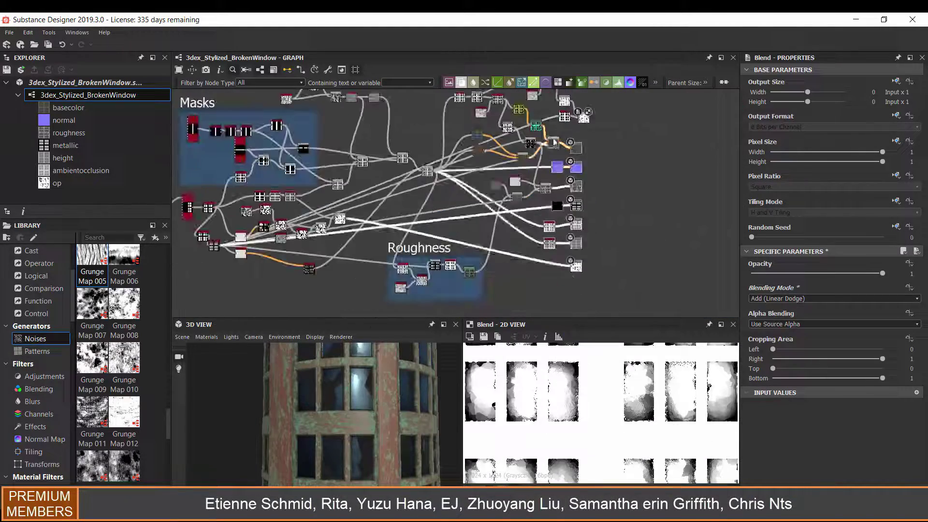
scroll(609, 220, up, 2)
mouse_move(580, 193)
middle_down()
mouse_move(550, 163)
mouse_move(537, 203)
middle_up()
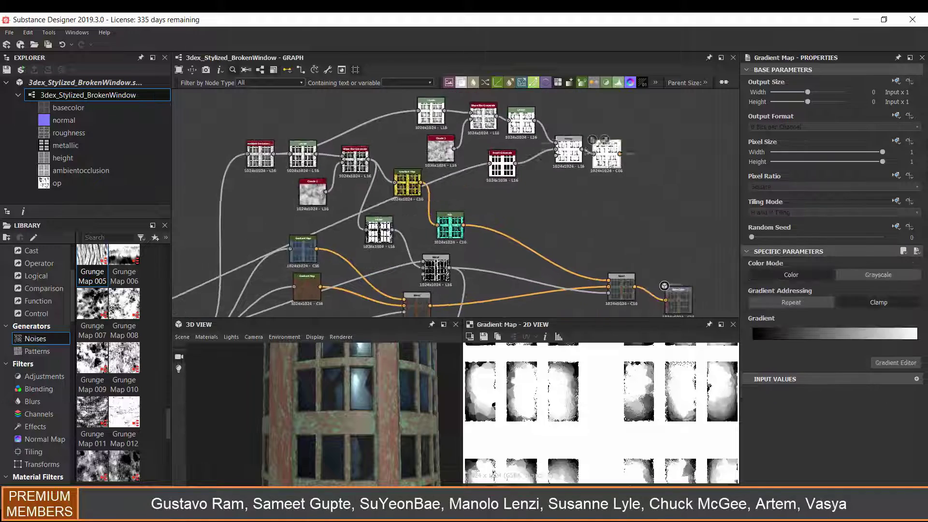
double_click(589, 254)
drag(588, 127, 571, 259)
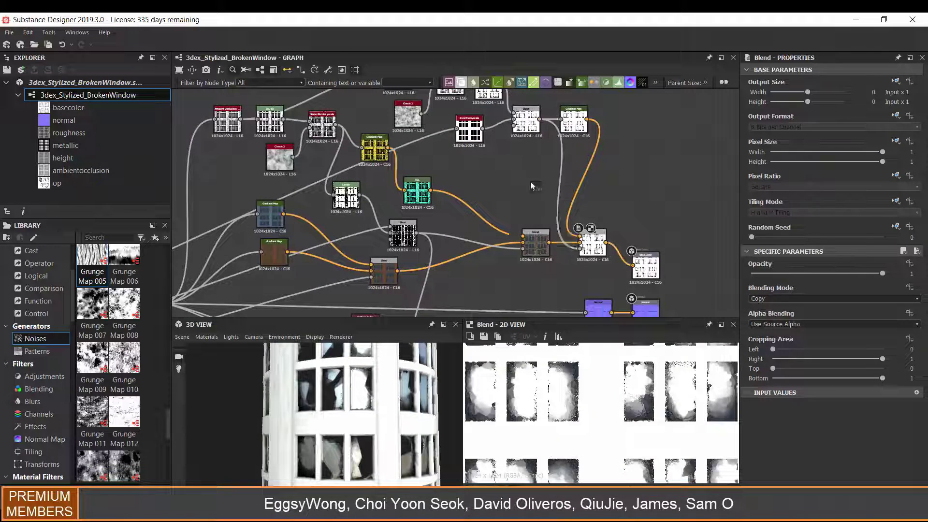
key(ctrl+v)
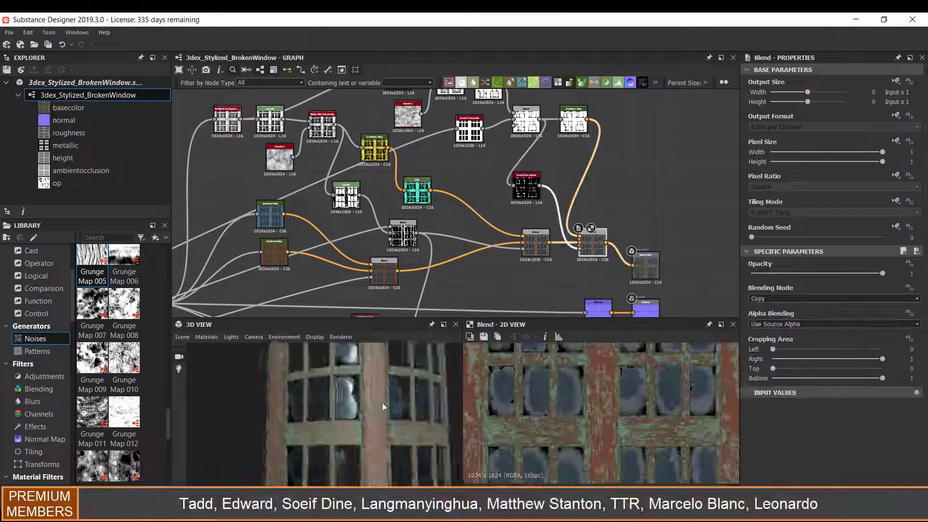
- Set the paint Blend to Add (Linear Dodge), boost slope blur intensity, opacity 0.74
click(782, 299)
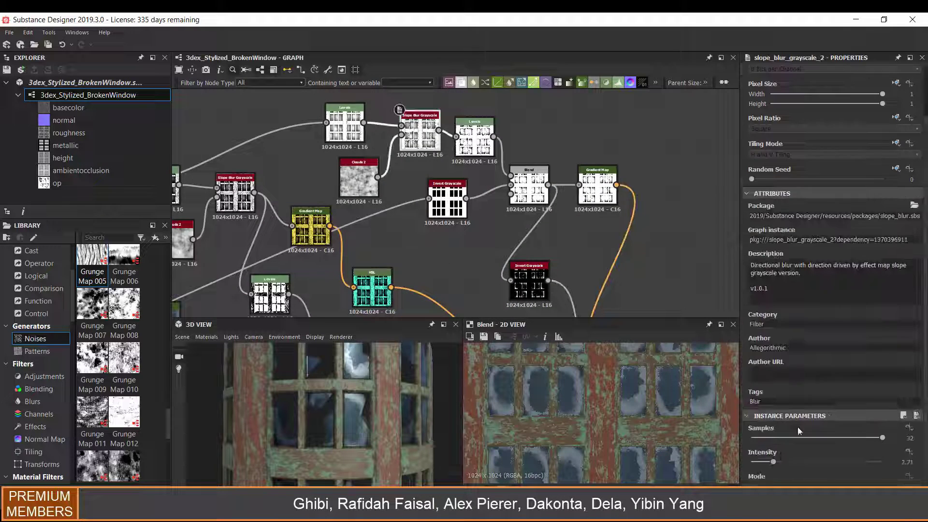
scroll(798, 430, down, 1)
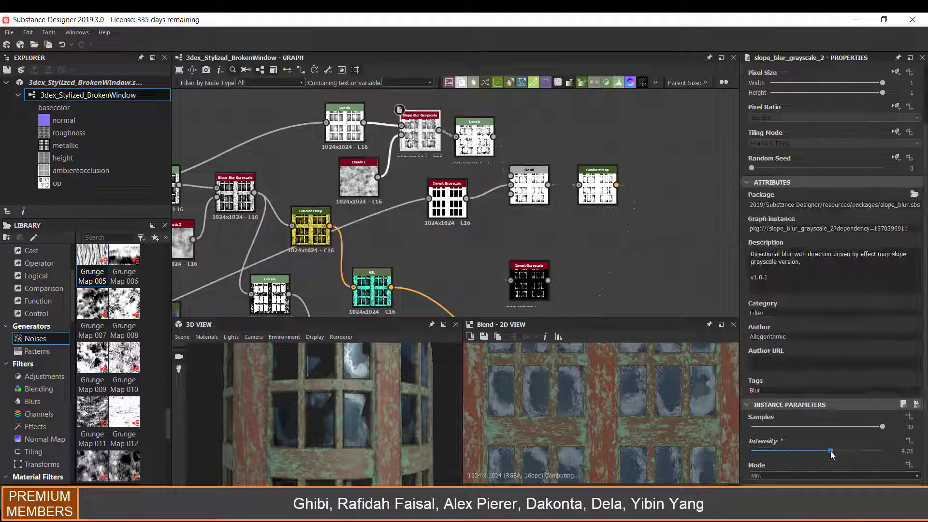
drag(773, 451, 804, 450)
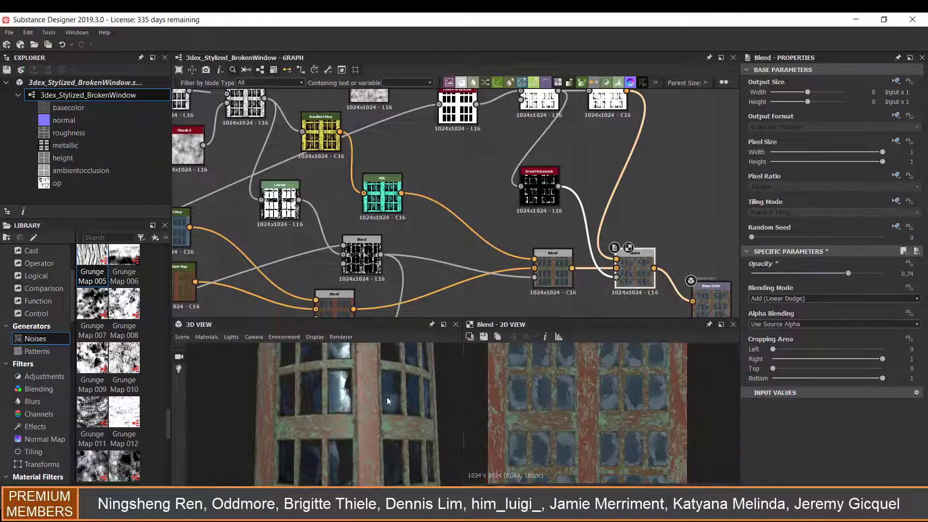
mouse_move(387, 396)
mouse_down()
mouse_move(373, 407)
mouse_move(350, 396)
mouse_move(386, 408)
mouse_up()
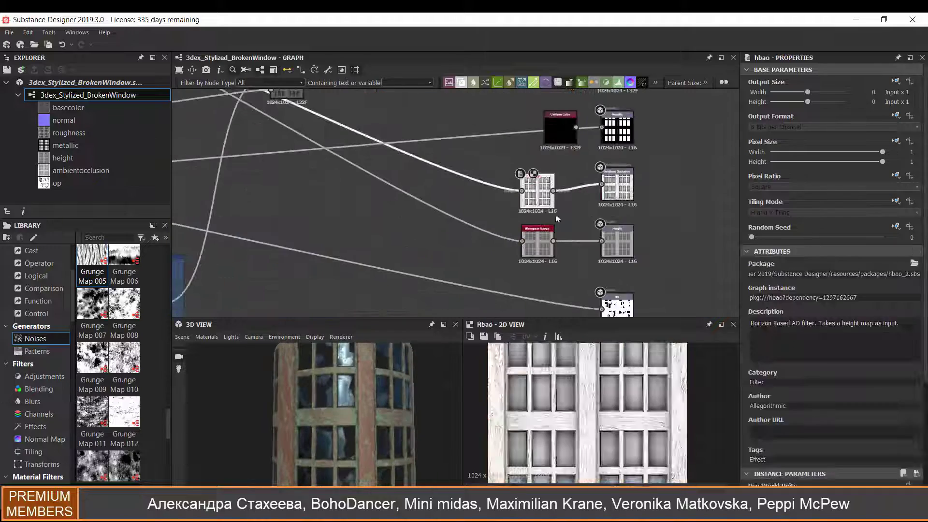
- Move the Uniform Color node aside and set the roughness Blend opacity to 0.81
scroll(832, 435, down, 3)
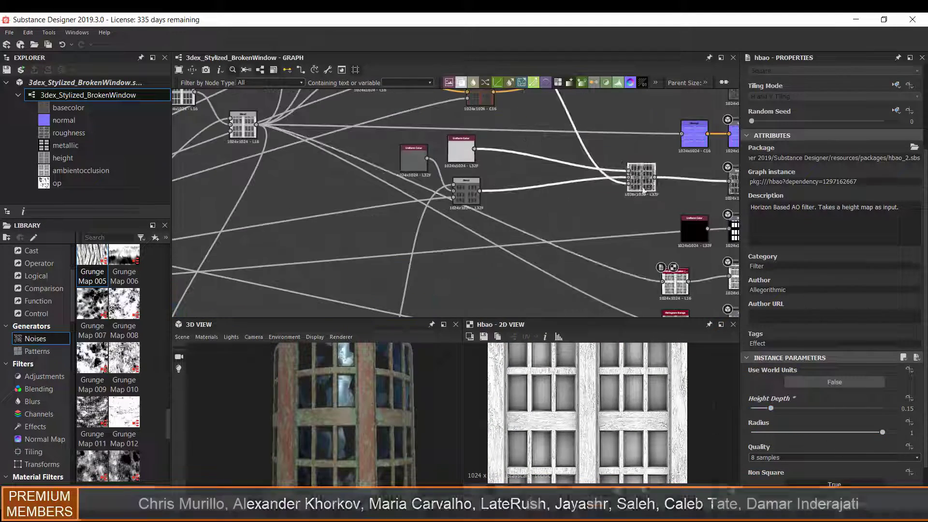
drag(414, 160, 514, 187)
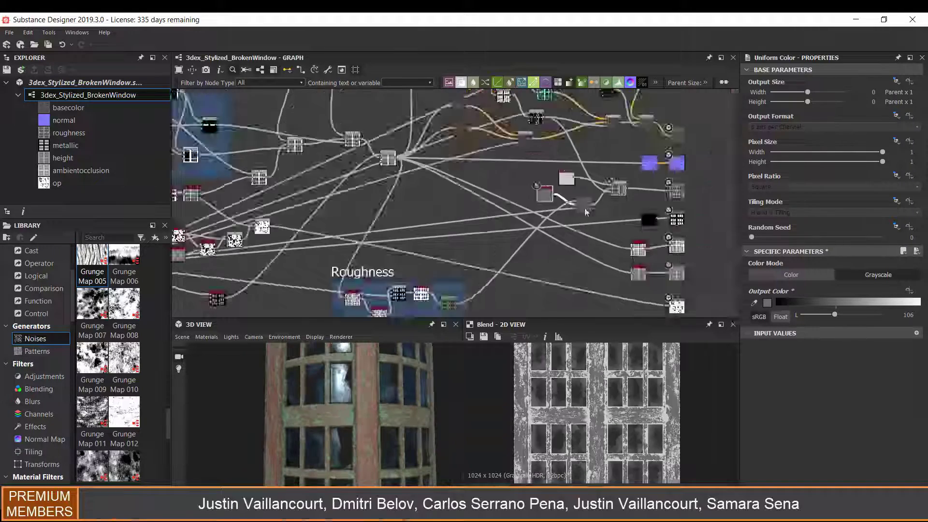
click(585, 206)
drag(853, 275, 857, 273)
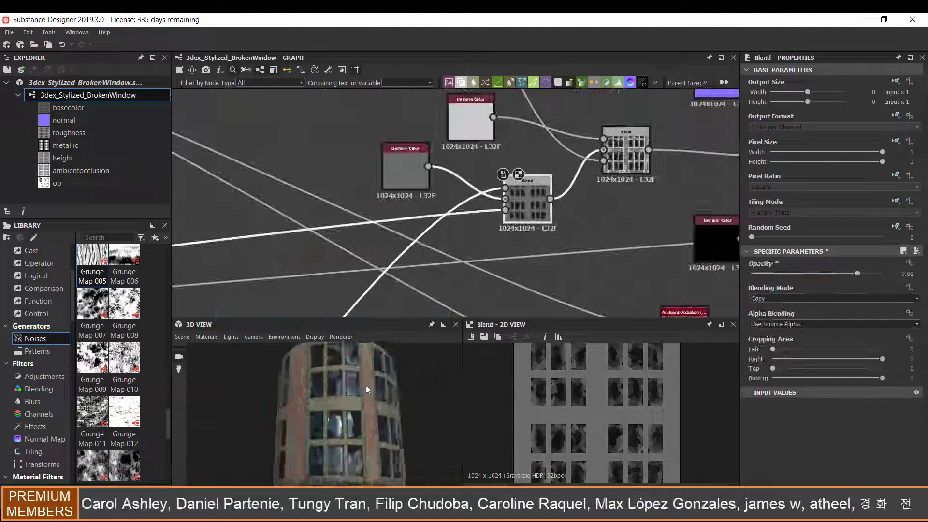
drag(367, 385, 422, 384)
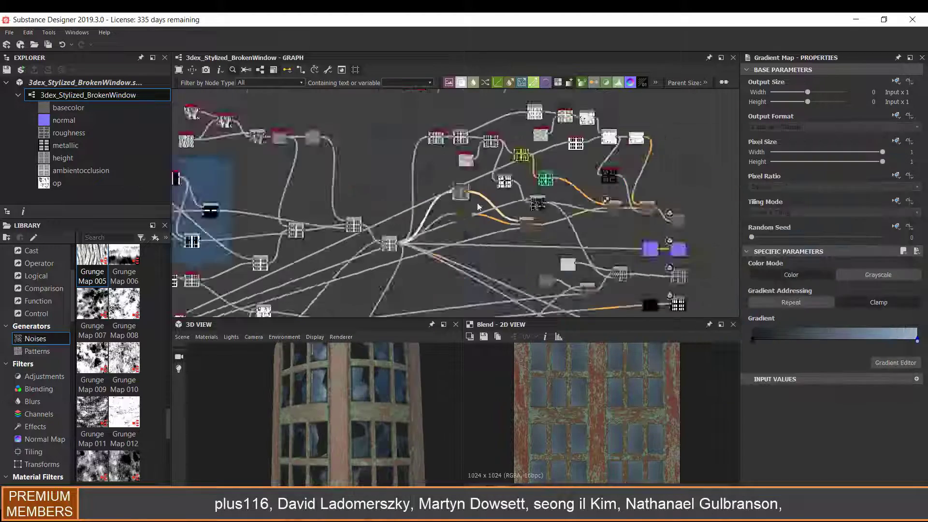
- Check histogram_scan (position 0.85) and set the Max (Lighten) Blend opacity to 0.57
scroll(429, 211, up, 3)
scroll(428, 211, up, 2)
click(332, 155)
scroll(819, 410, down, 2)
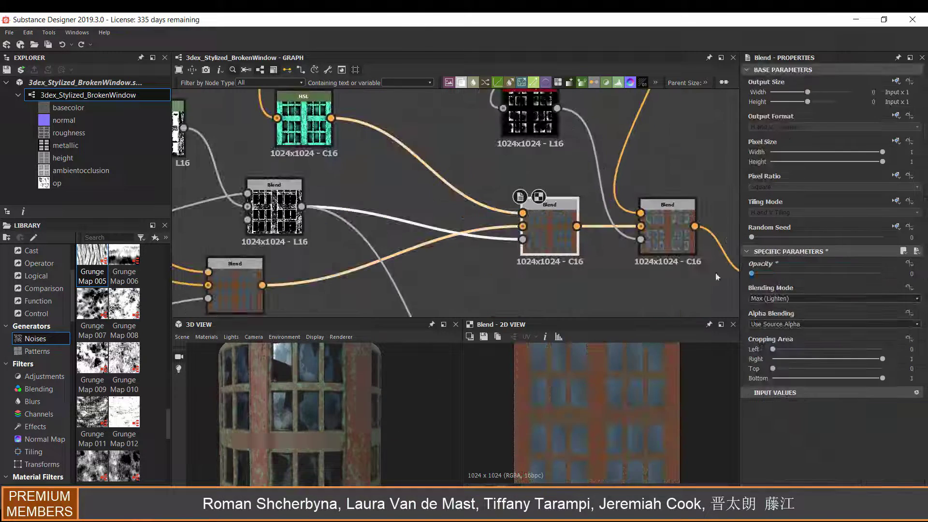
- Display the material on a different preview mesh in the 3D view
drag(318, 434, 384, 408)
right_click(230, 222)
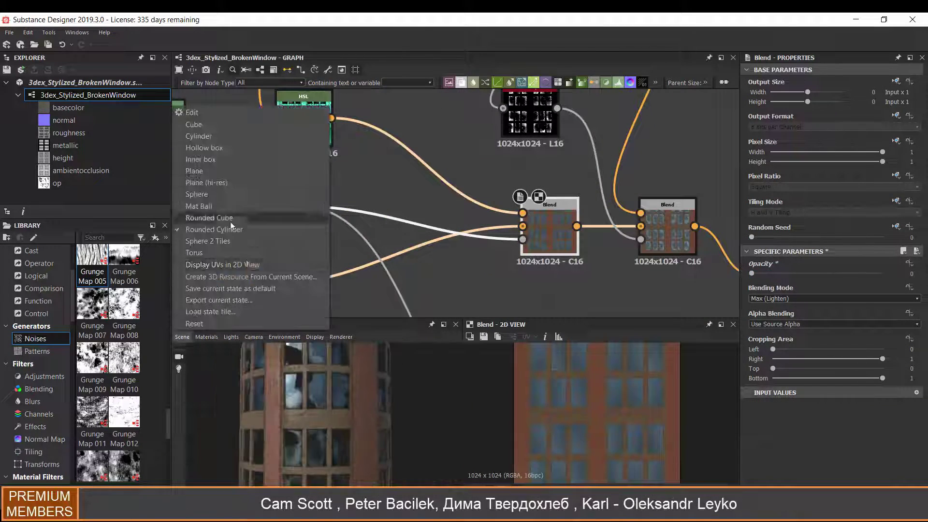
click(767, 277)
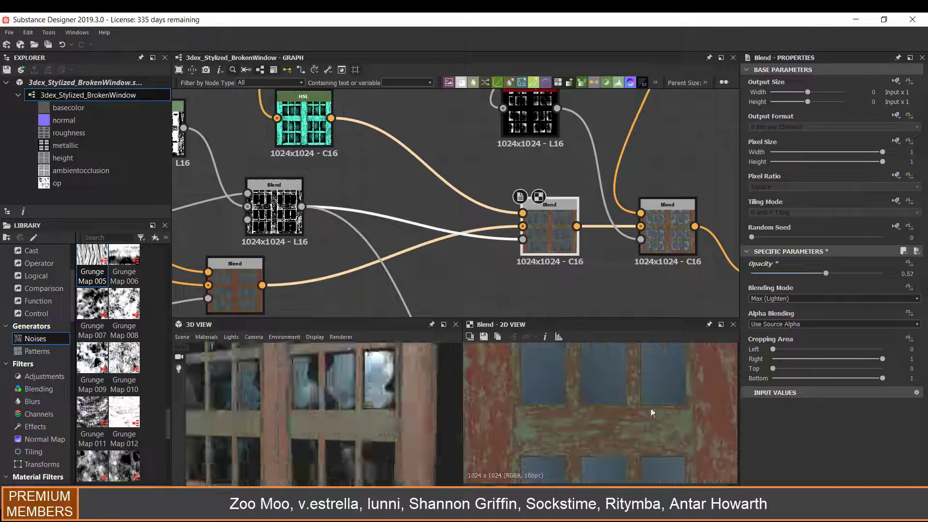